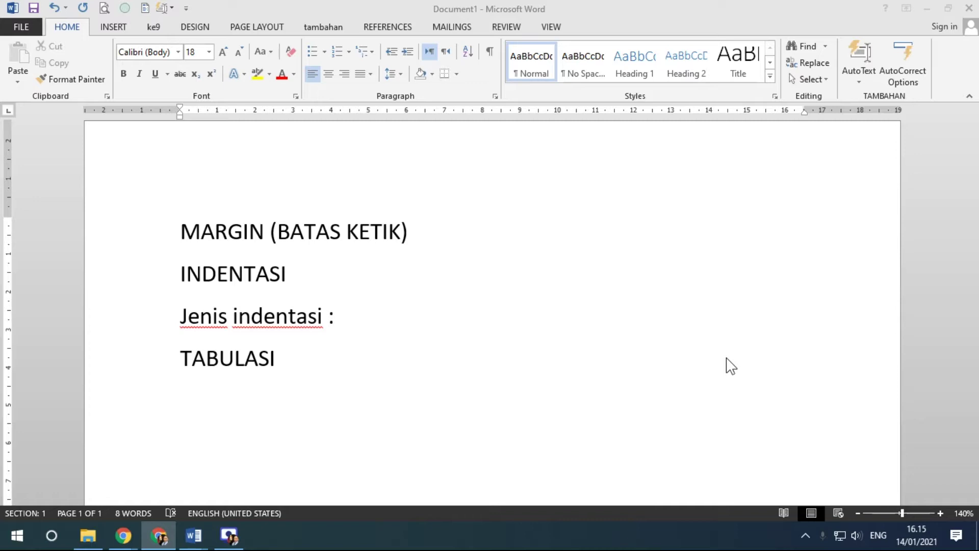
Add the lettered item "a. First Line Indent (Mengatur Baris pertama dari sebuah paragraph)" below "Jenis indentasi :".
click(360, 335)
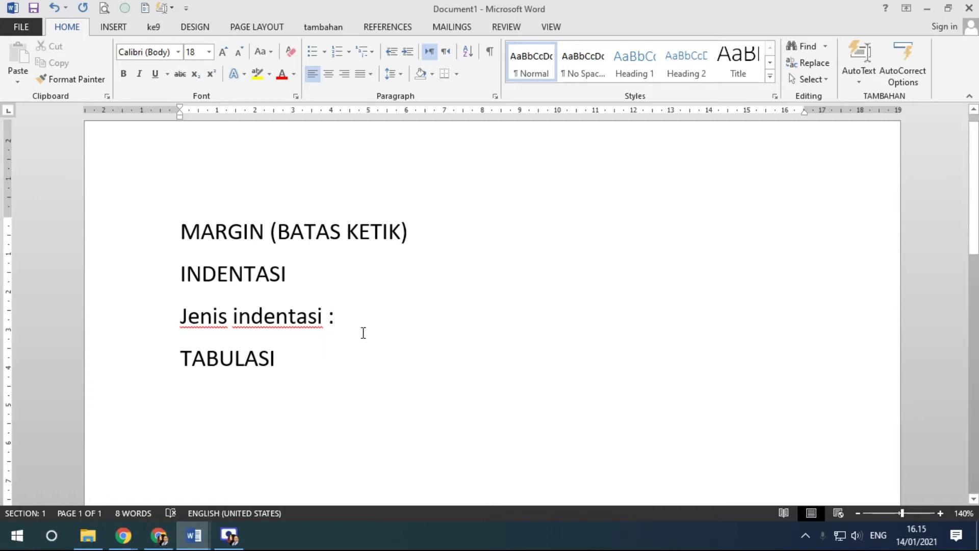
key(Return)
text(a. )
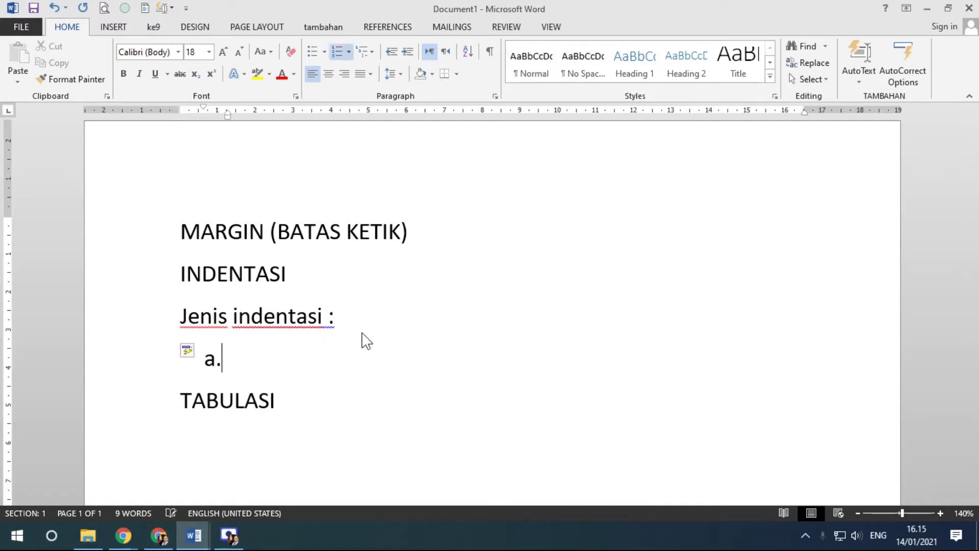
text(First Line)
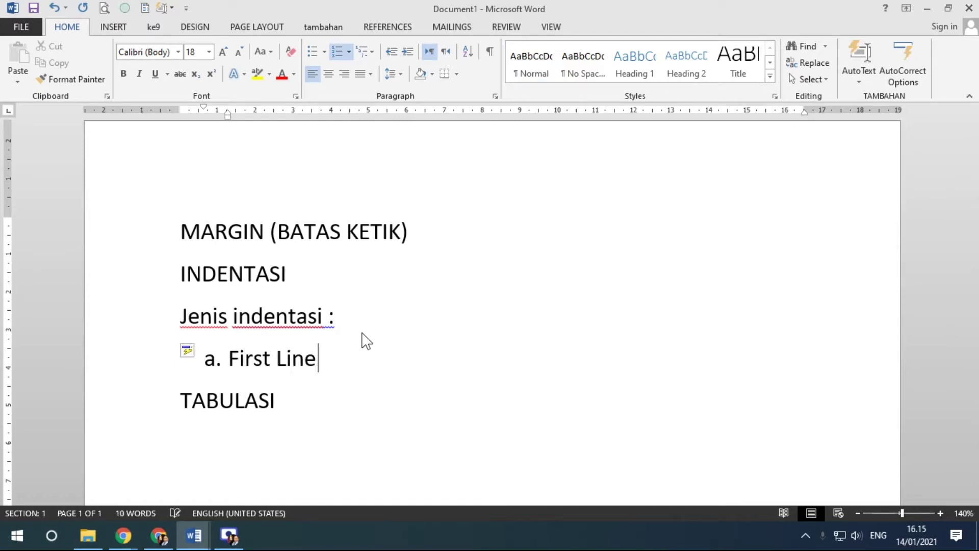
text( Indent ()
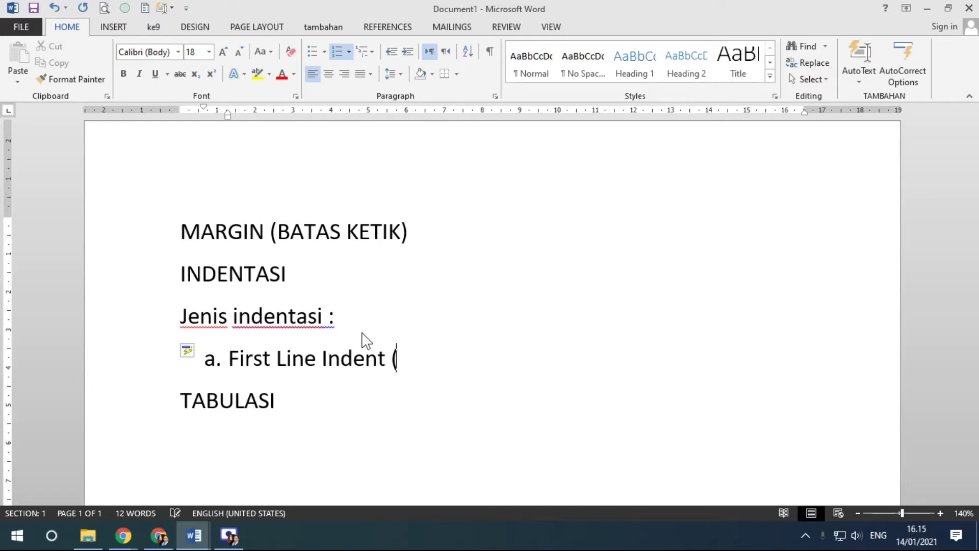
text(Mengatur Bari)
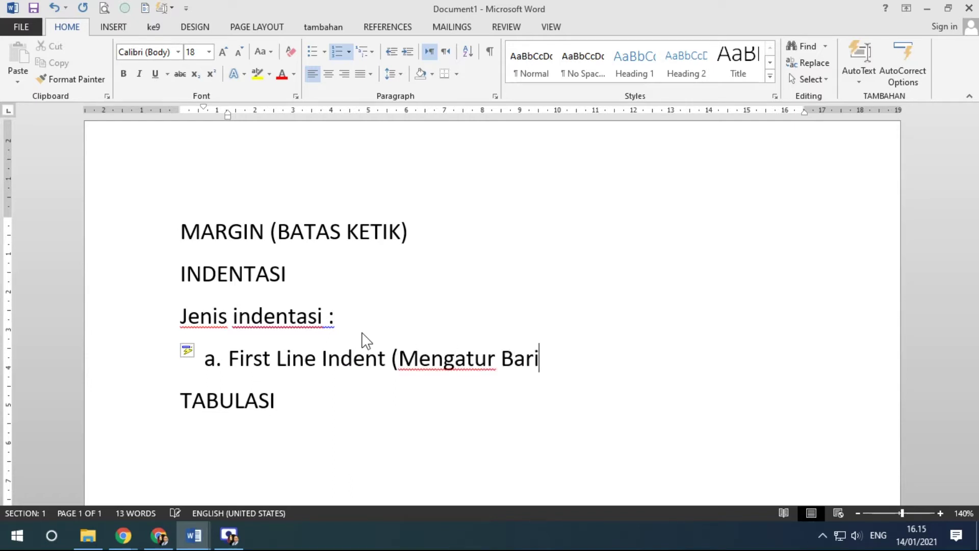
text(s pertama dari )
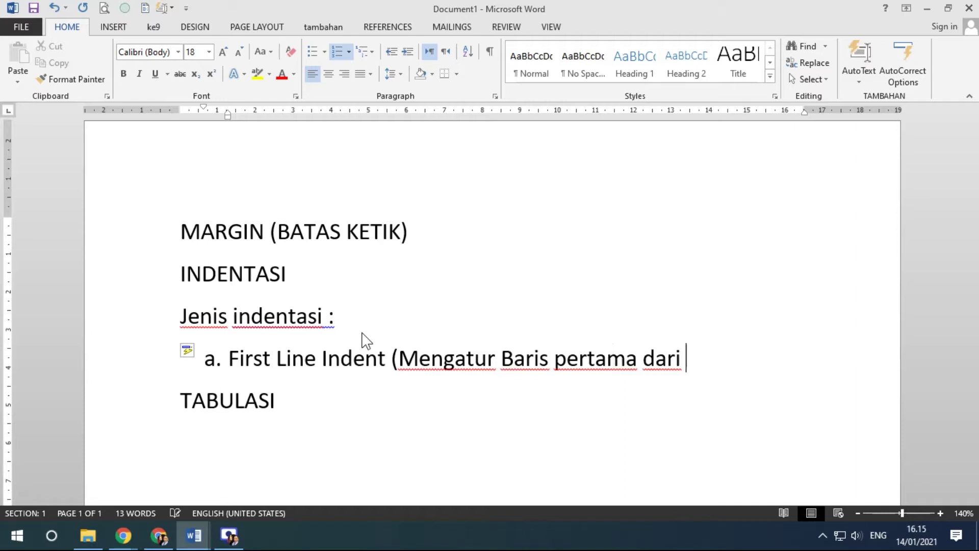
text(sebuah paragraf)
key(BackSpace)
text(ph))
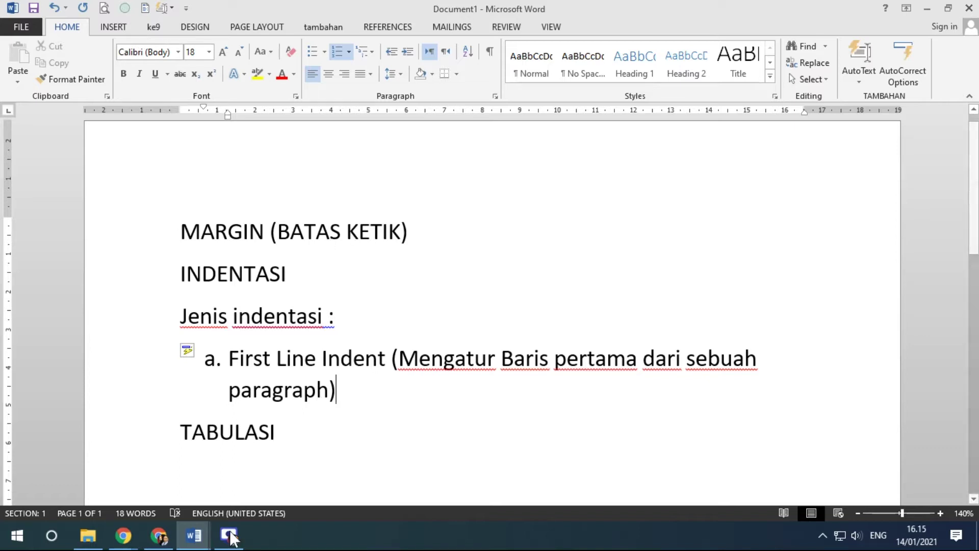
Switch to the latihan1.docx document and enlarge the first paragraph under the LATIHAN 1 heading.
mouse_move(194, 536)
click(116, 468)
scroll(284, 417, up, 20)
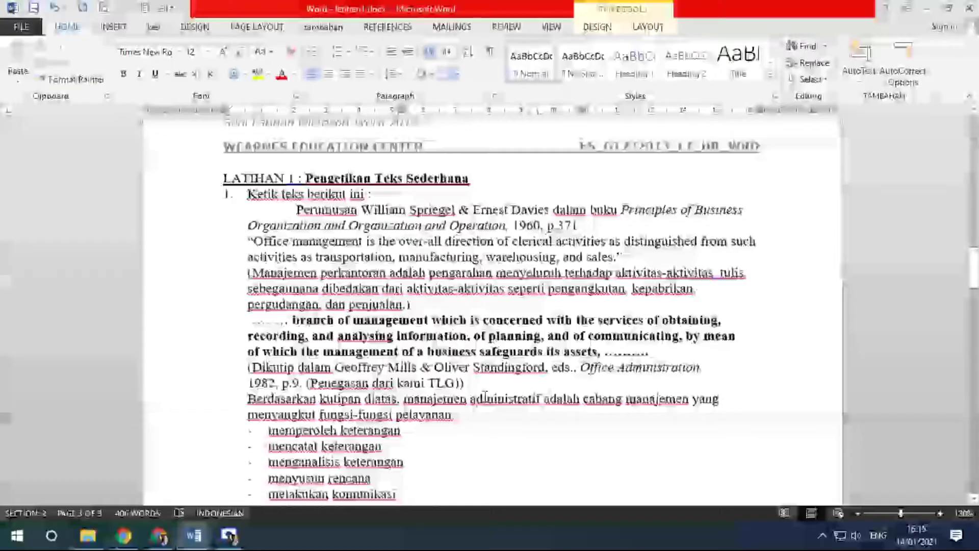
scroll(387, 312, up, 2)
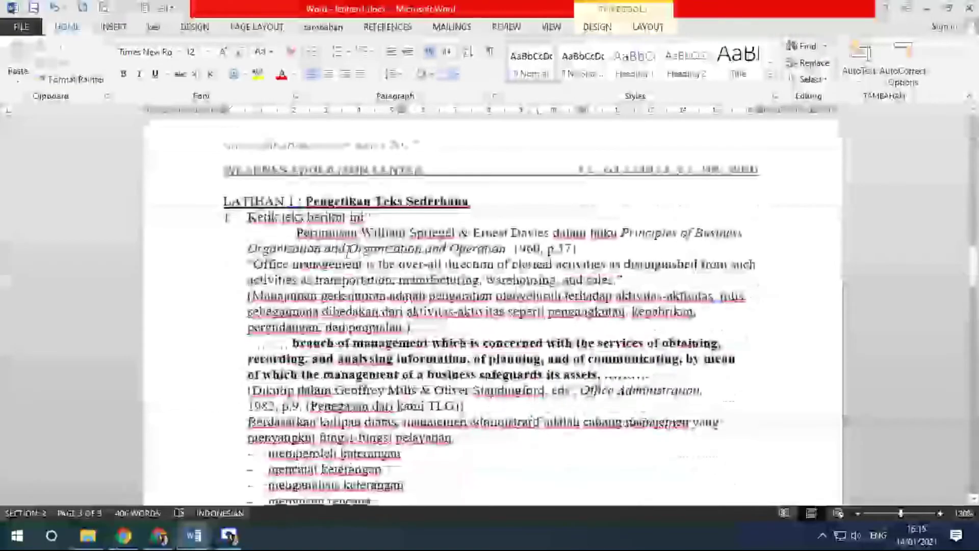
click(297, 233)
ctrl+scroll(534, 399, up, 3)
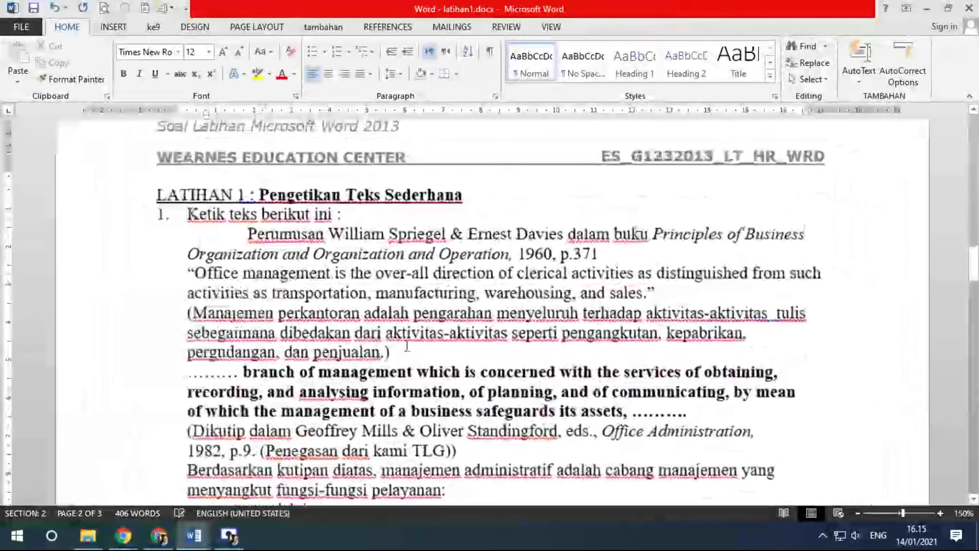
Set off the "Perumusan" paragraph under item 1 with two blank lines after it and one before it.
drag(248, 234, 602, 255)
click(612, 258)
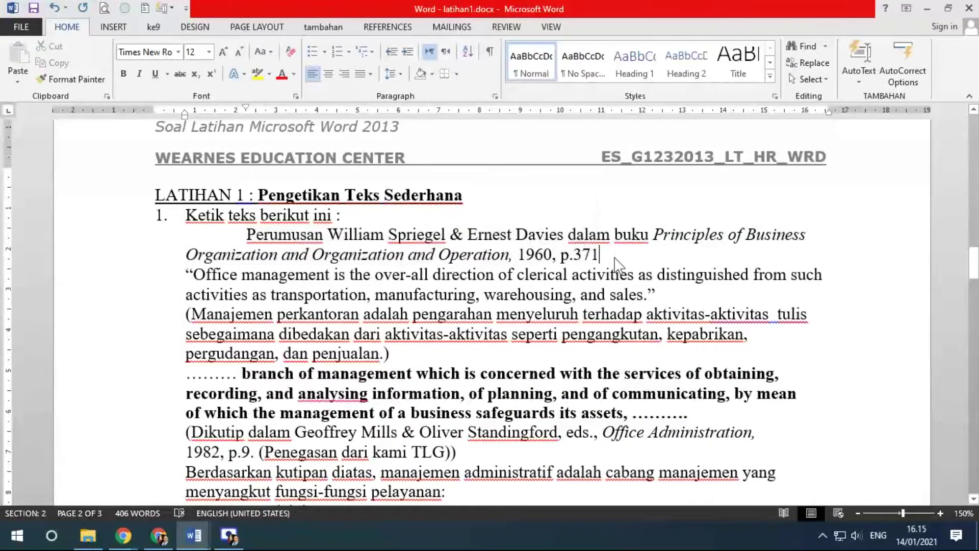
key(Return)
key(Return)
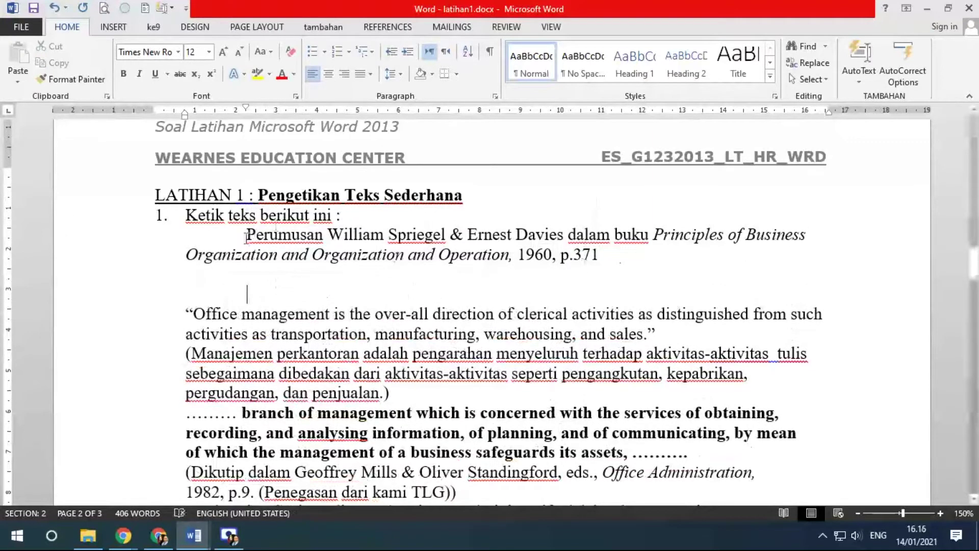
click(246, 236)
key(Return)
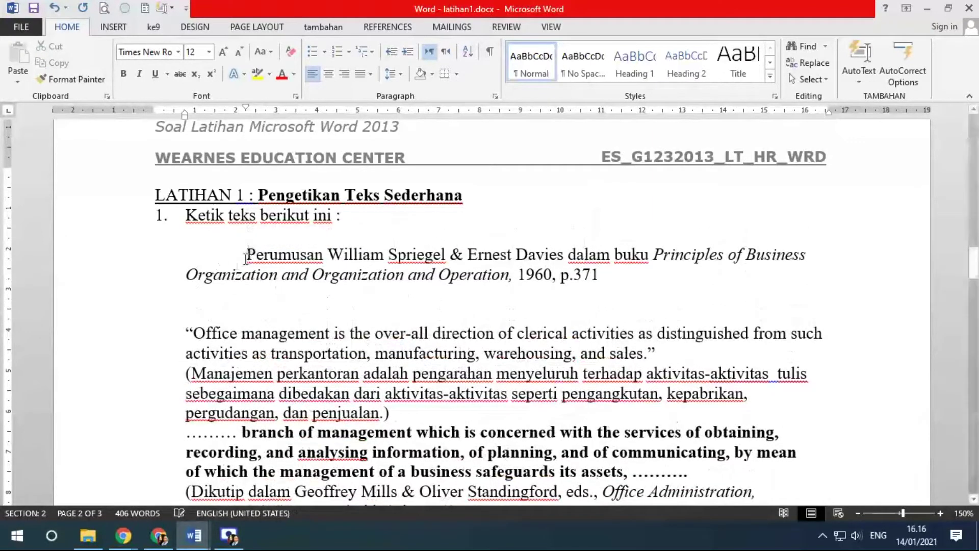
Remove the first-line indent from the "Perumusan" paragraph, keeping one blank line above it.
drag(246, 255, 323, 255)
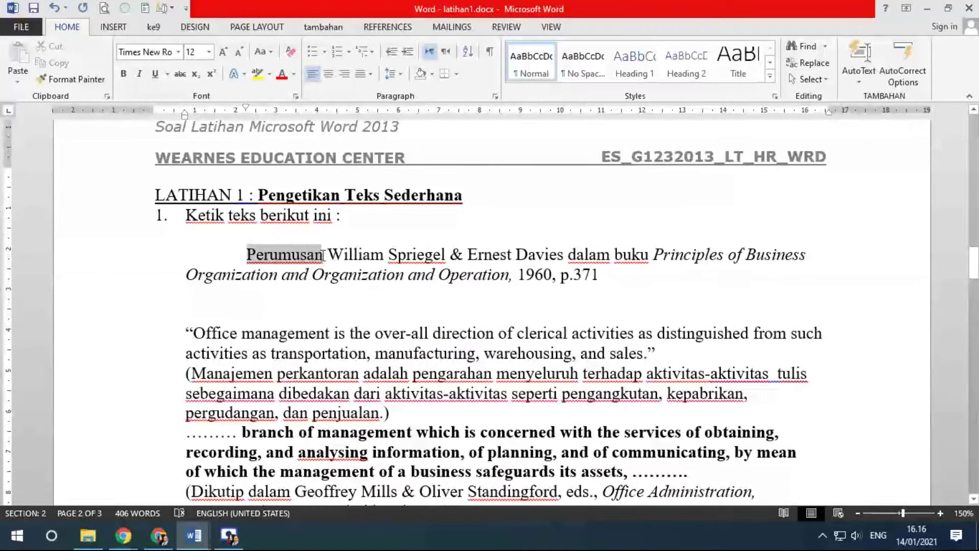
click(188, 274)
click(247, 255)
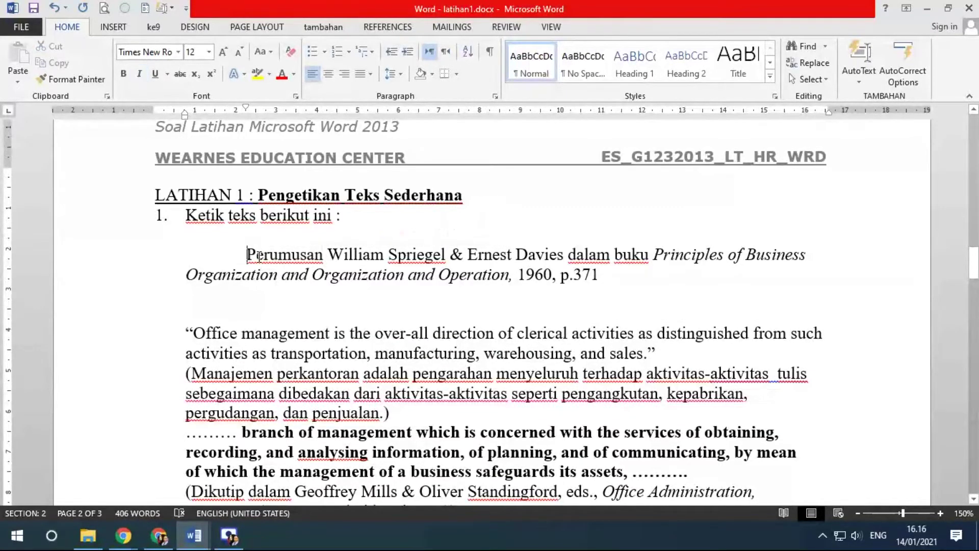
key(BackSpace)
key(BackSpace)
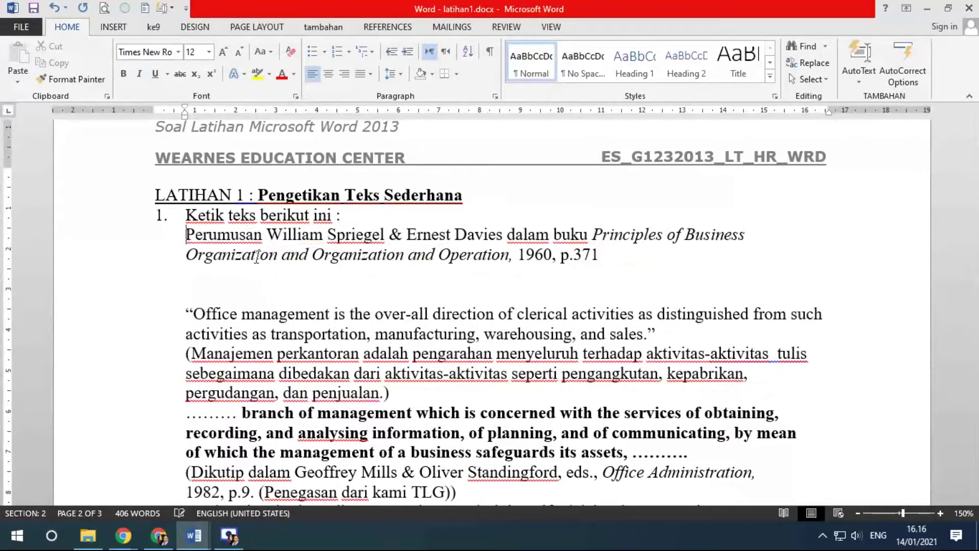
key(Return)
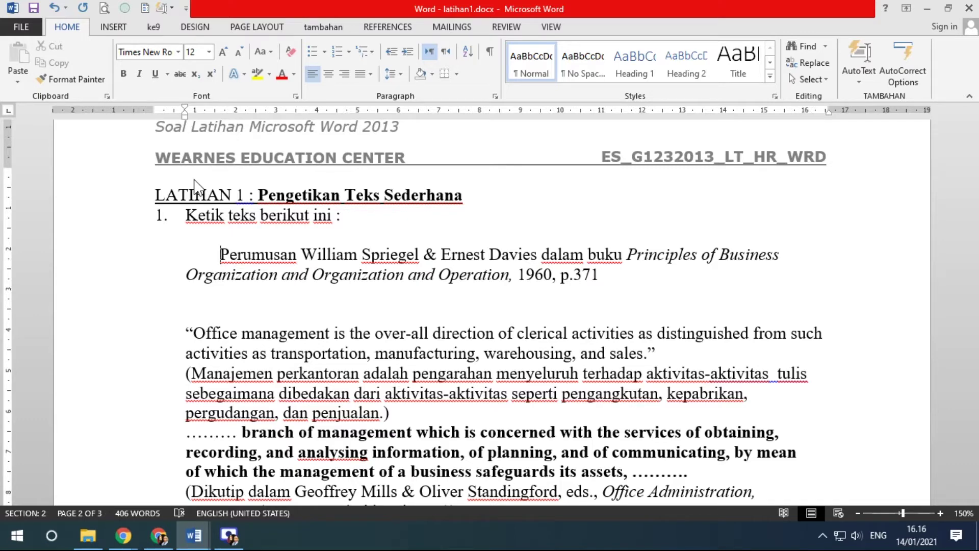
Delete the spaces in front of "Perumusan" so the paragraph starts flush with its second line.
key(BackSpace)
key(BackSpace)
key(BackSpace)
key(BackSpace)
key(BackSpace)
key(BackSpace)
key(BackSpace)
key(BackSpace)
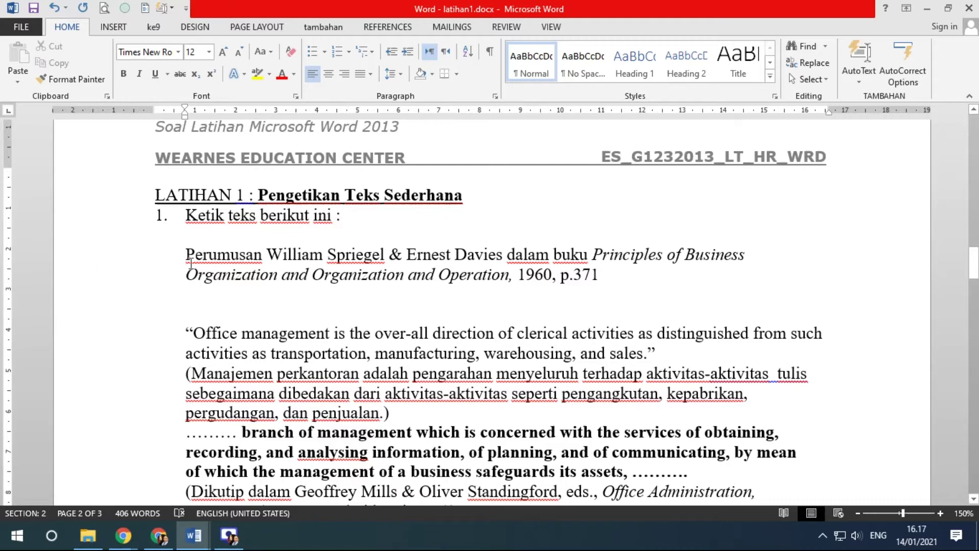
Try a first-line indent at the 2 cm ruler mark on the "Perumusan" paragraph, and return it flush with the second line.
drag(187, 108, 238, 113)
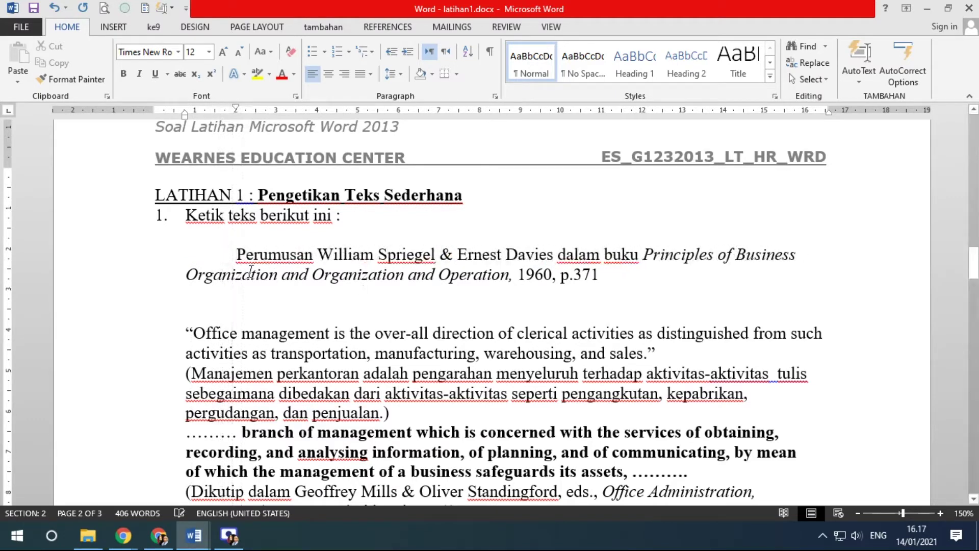
drag(236, 253, 298, 287)
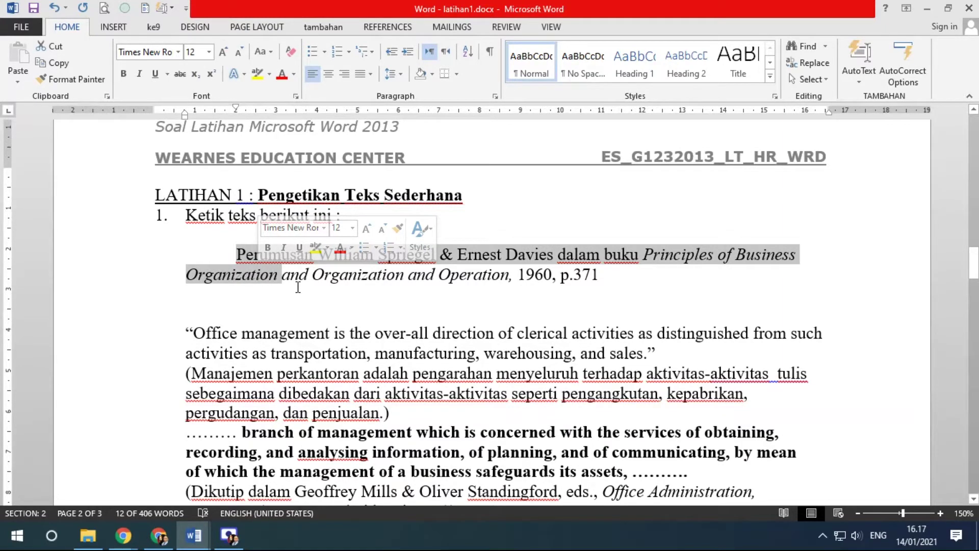
click(236, 254)
drag(235, 108, 186, 107)
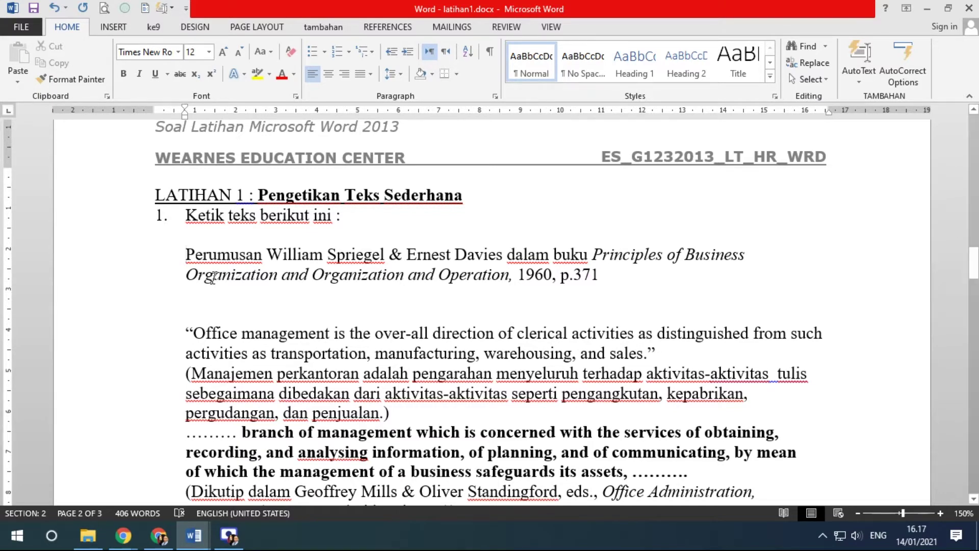
Set the first-line indent of the "Perumusan" paragraph just short of the 2 cm ruler mark.
drag(187, 254, 609, 278)
click(194, 277)
click(218, 276)
click(233, 274)
drag(185, 108, 221, 112)
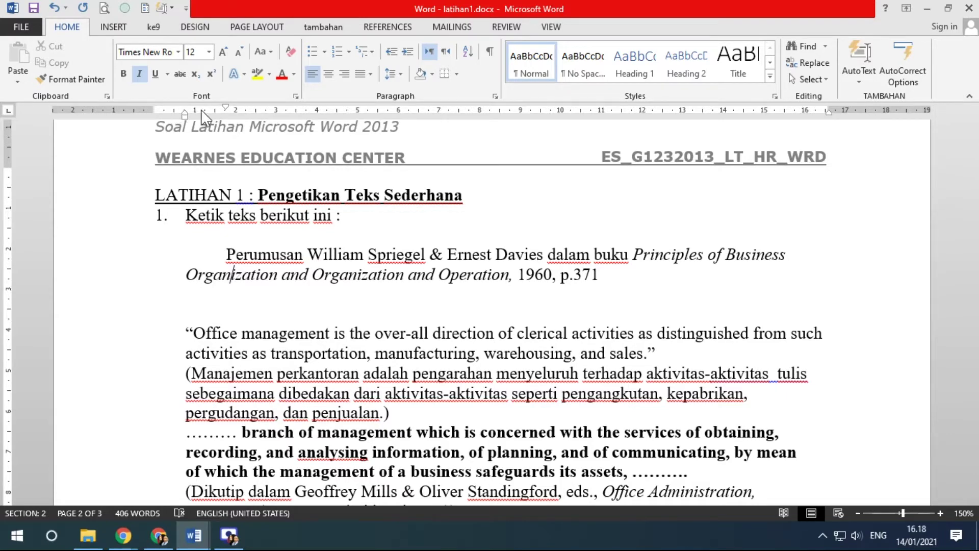
drag(225, 107, 228, 108)
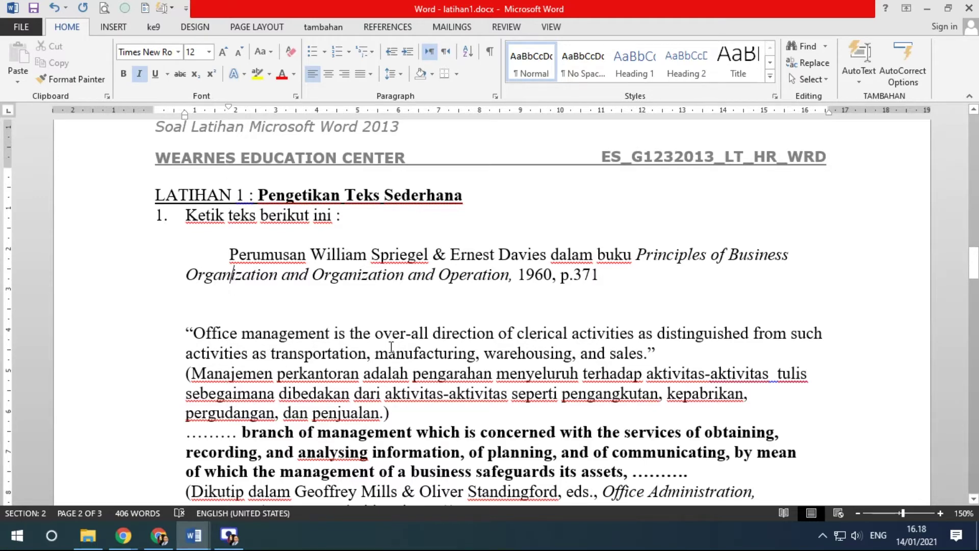
Delete the extra blank line above the "Office management" paragraph and insert a blank line after that paragraph.
click(313, 309)
key(Delete)
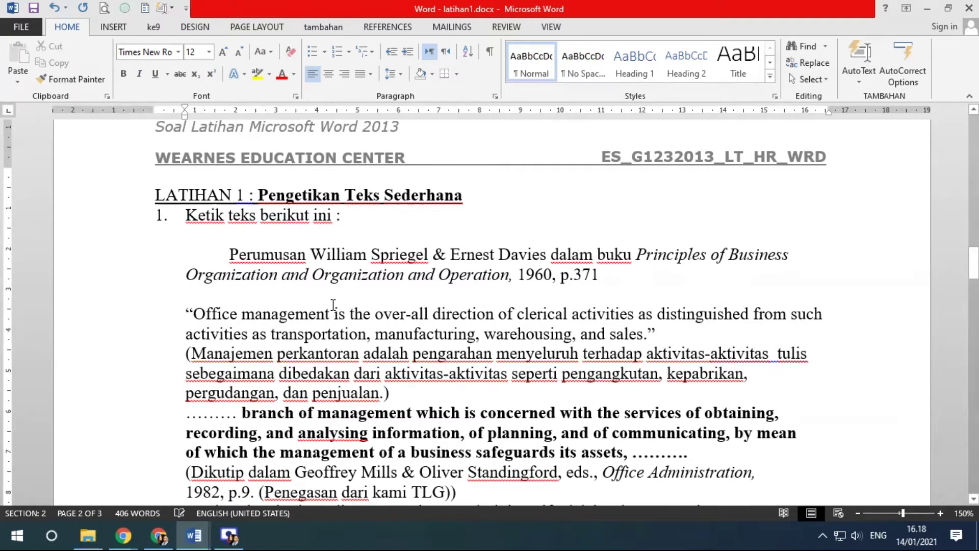
key(Return)
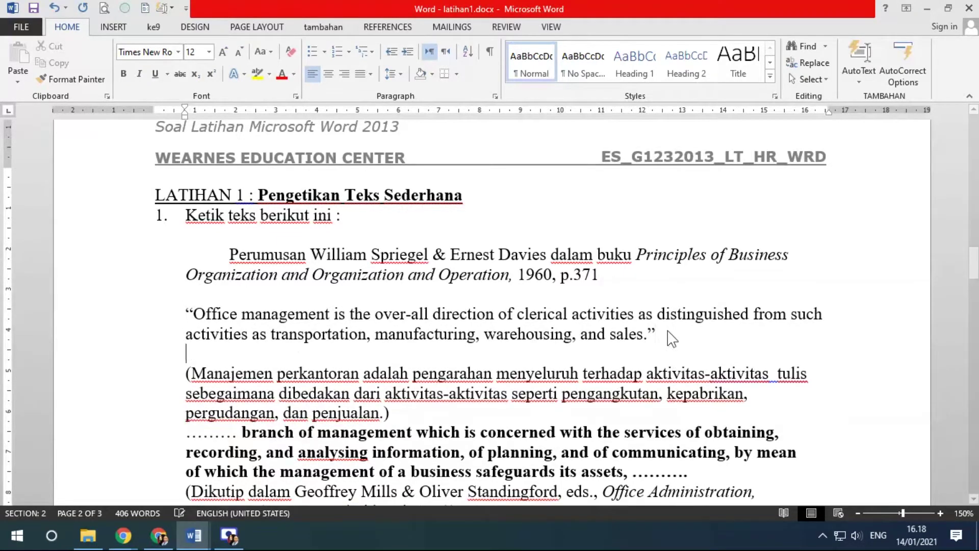
Reset the "Perumusan" first-line indent, and indent all first lines through the bold "branch of management" paragraph to just short of the 2 cm ruler mark.
click(231, 253)
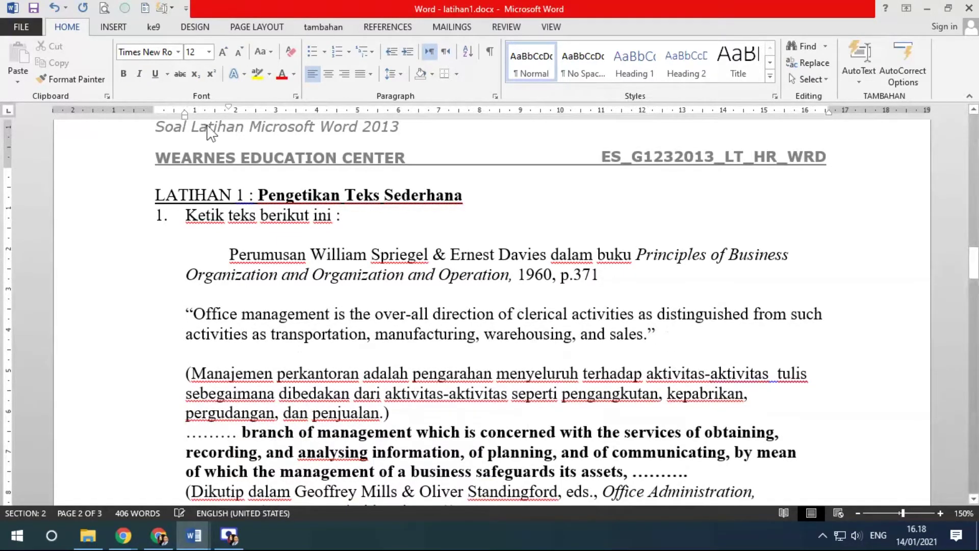
drag(229, 109, 187, 114)
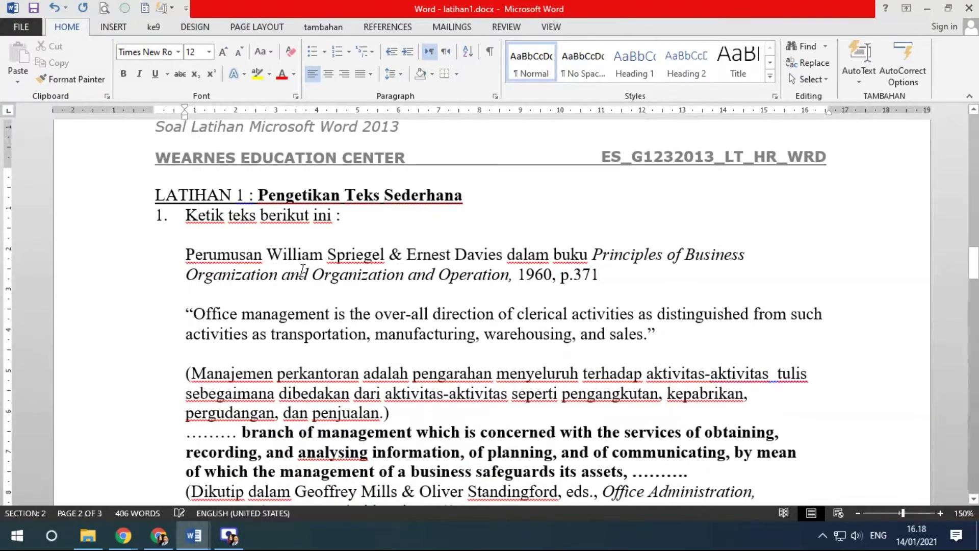
drag(112, 265, 116, 418)
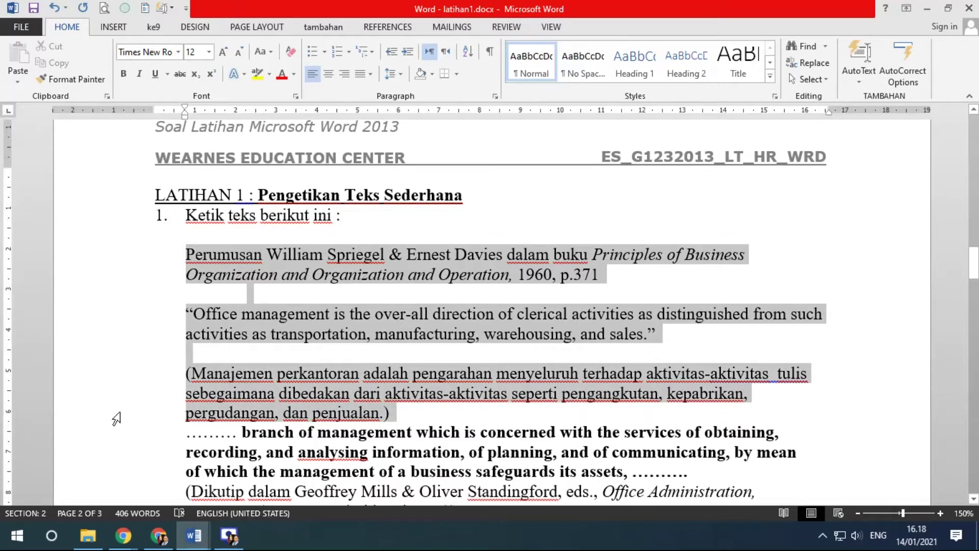
drag(116, 418, 107, 475)
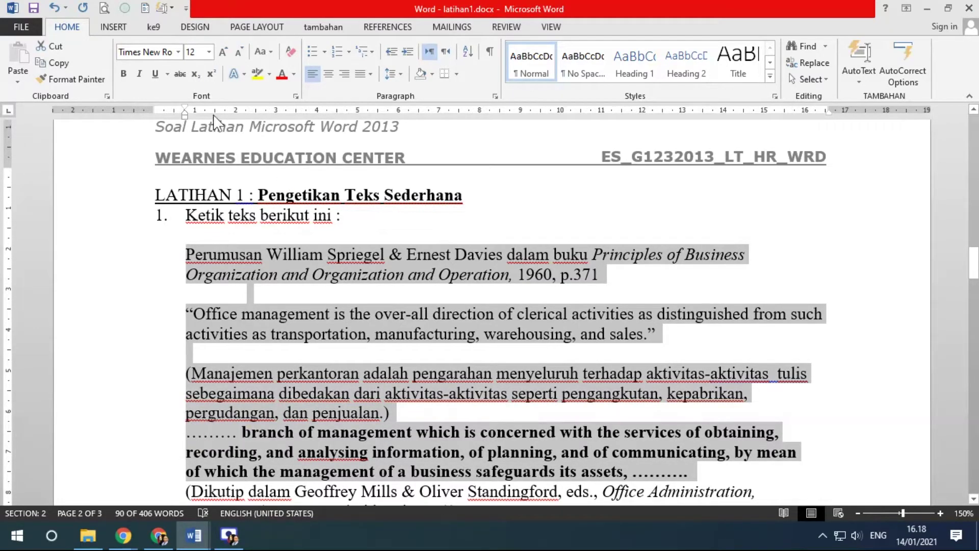
drag(185, 109, 229, 114)
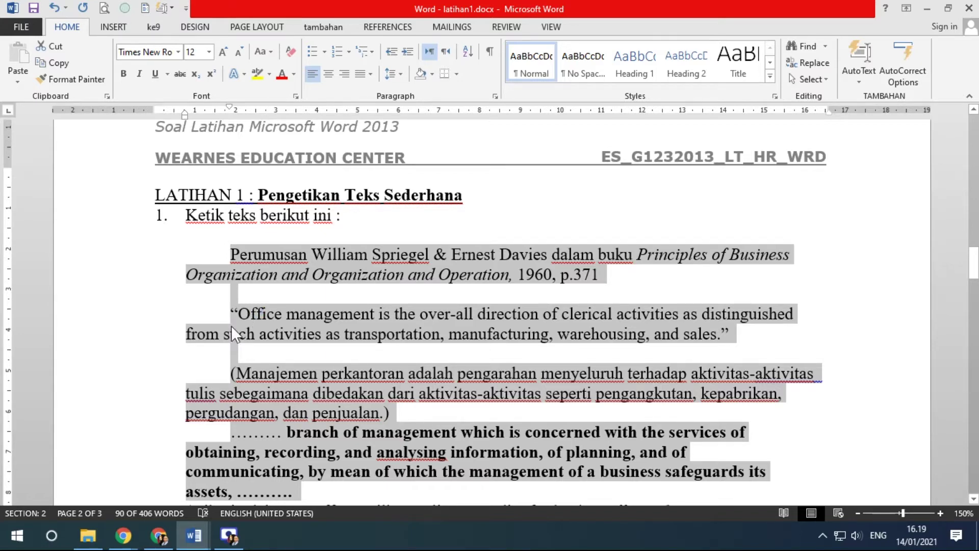
Deselect the text and identify the First Line Indent marker on the ruler.
click(247, 356)
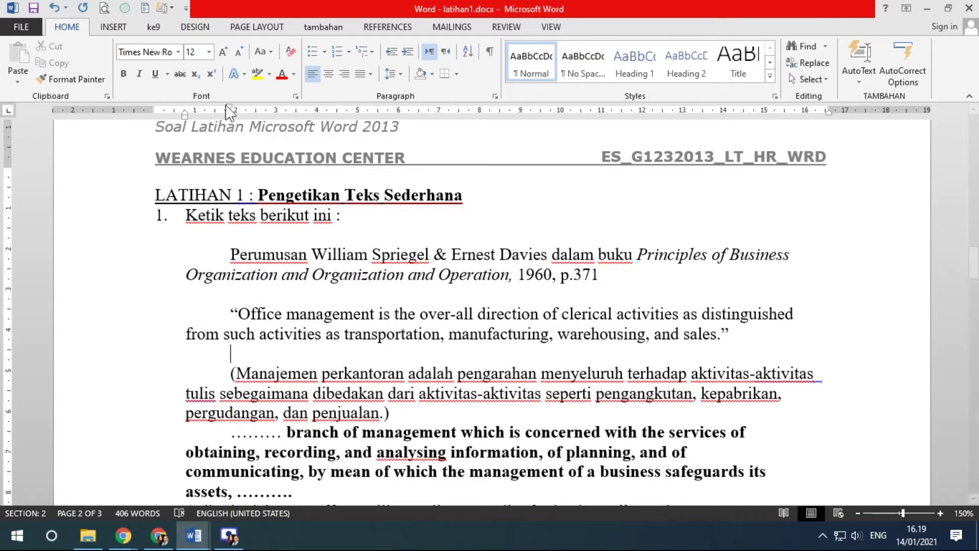
drag(230, 106, 230, 106)
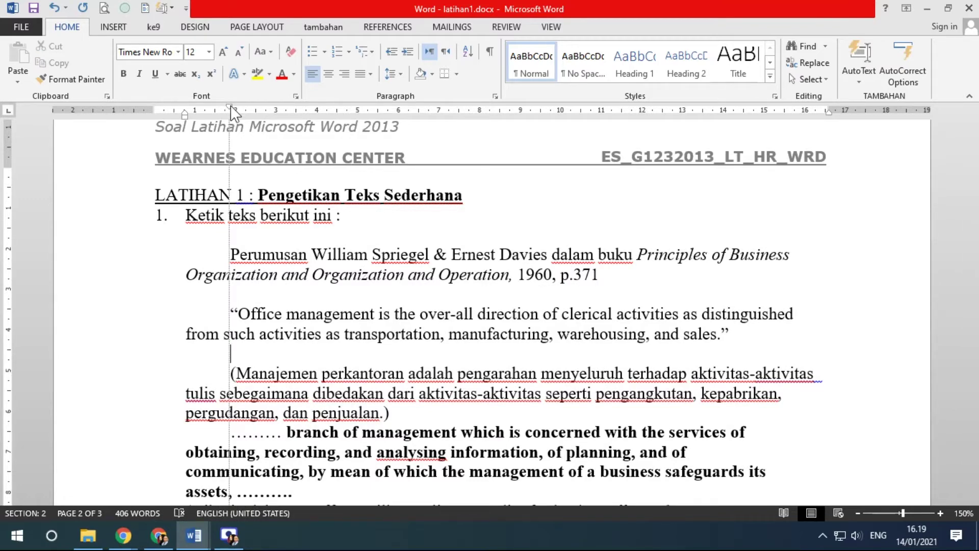
drag(230, 107, 230, 107)
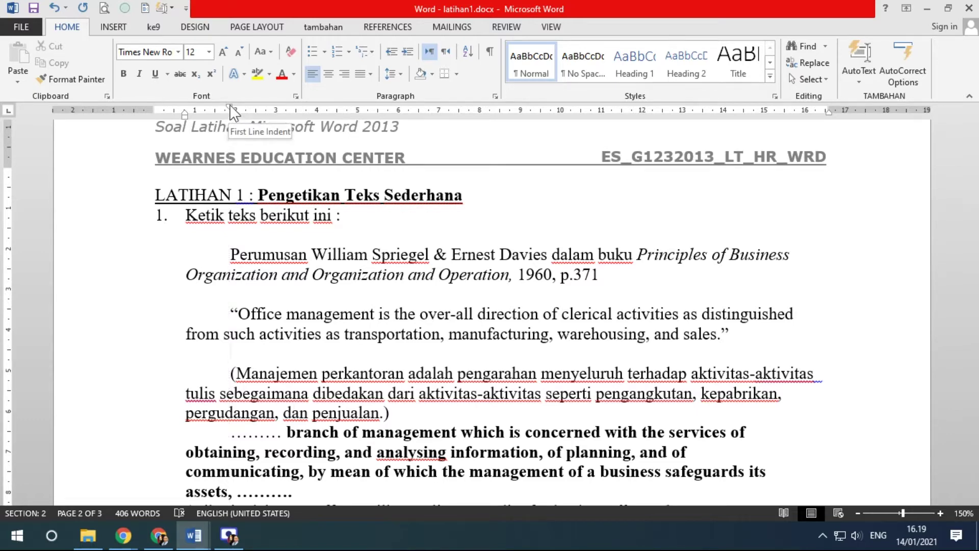
drag(230, 107, 230, 106)
Move the first lines of the "Perumusan", "Office management" and "Manajemen perkantoran" paragraphs about 1.25 cm out into the left page margin.
drag(77, 255, 94, 415)
mouse_move(229, 108)
mouse_down()
mouse_move(77, 108)
mouse_move(108, 109)
mouse_up()
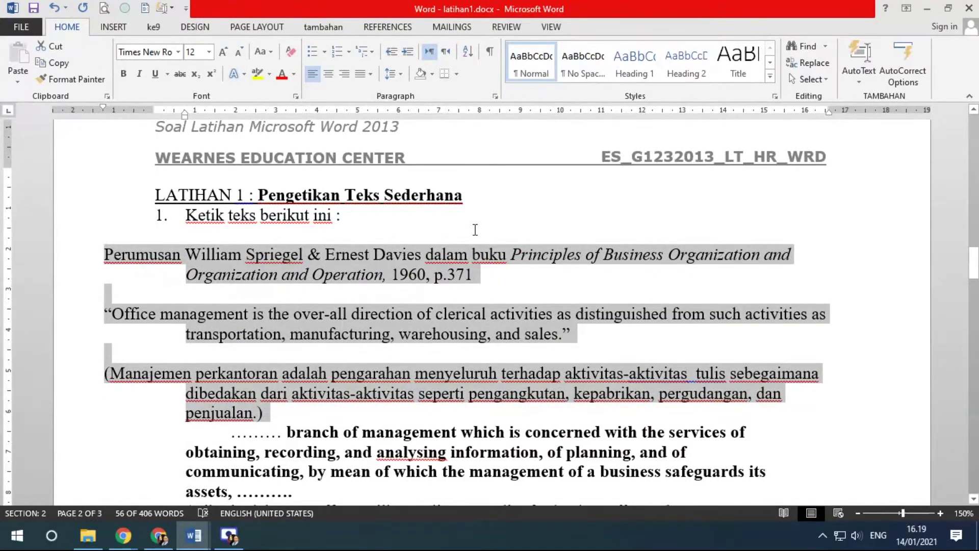
drag(154, 111, 154, 111)
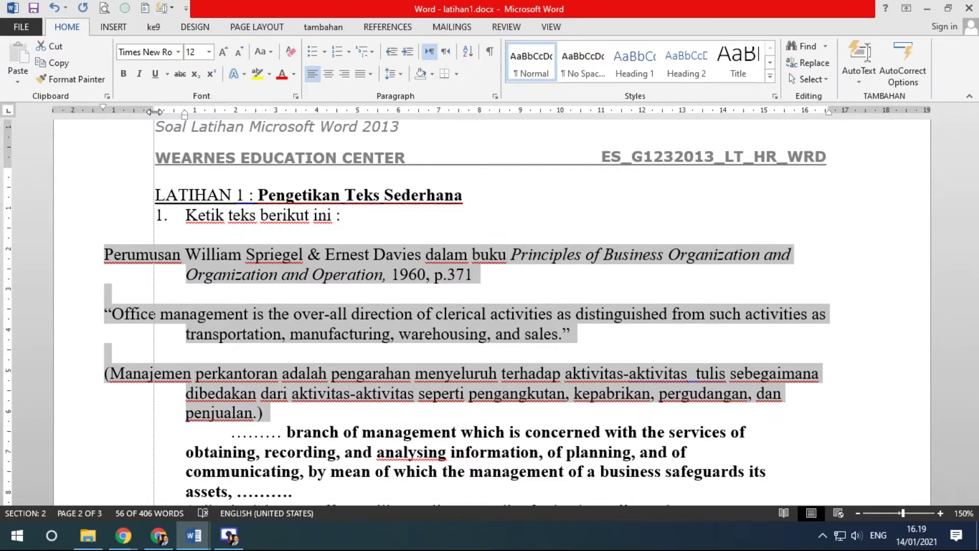
Return the three selected paragraphs' first lines to the left indent, and indent them again to about 1.75 cm on the ruler.
drag(154, 111, 155, 113)
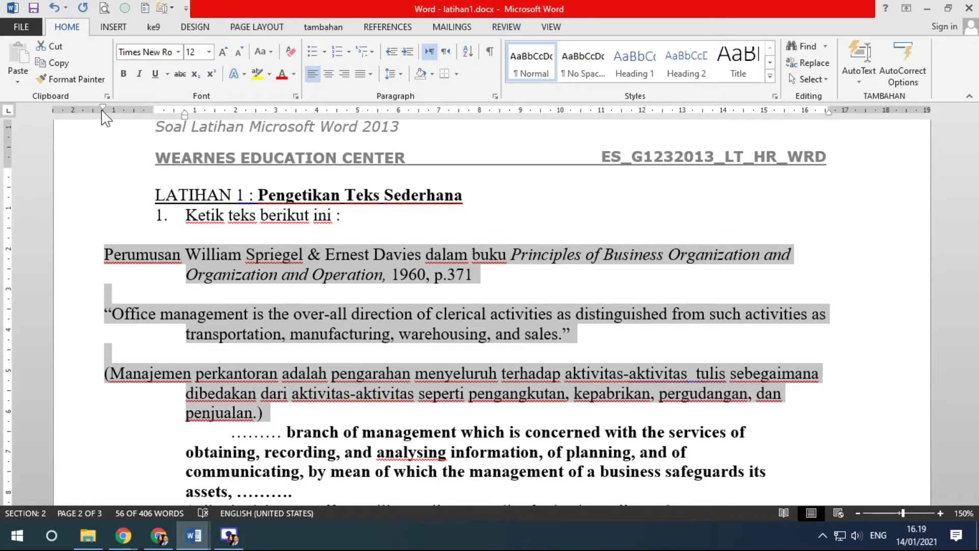
drag(104, 111, 184, 117)
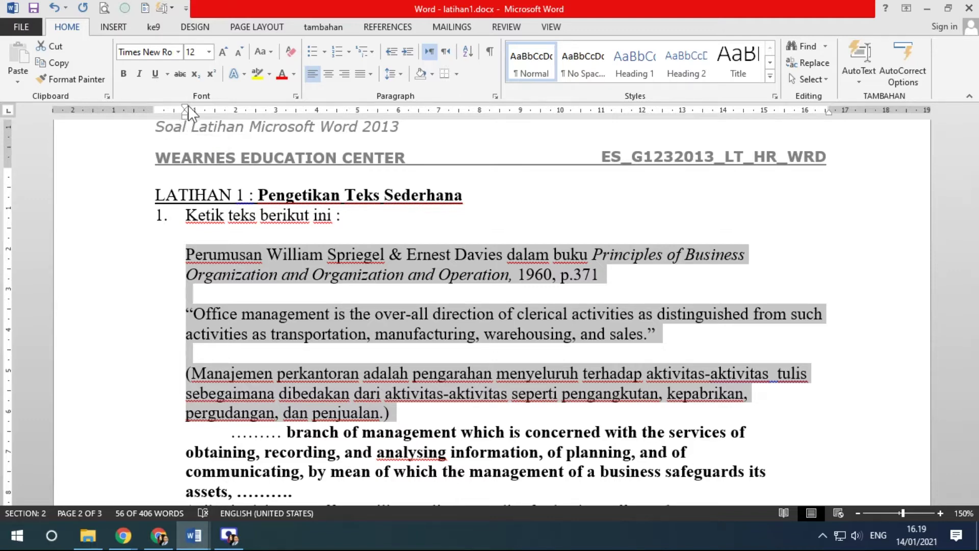
mouse_move(185, 107)
mouse_down()
mouse_move(250, 117)
mouse_move(130, 124)
mouse_move(242, 122)
mouse_move(131, 124)
mouse_move(229, 125)
mouse_up()
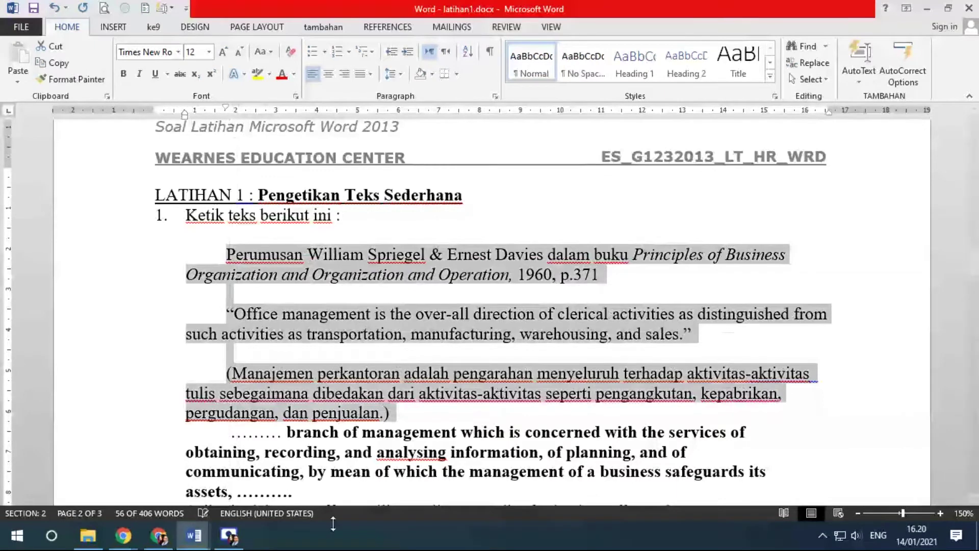
In the Document1 notes, add list item b: "Left Indent (Mengatur perataan kiri dari baris kedua dst dari sebuah paragraph)".
mouse_move(193, 535)
click(250, 492)
click(334, 393)
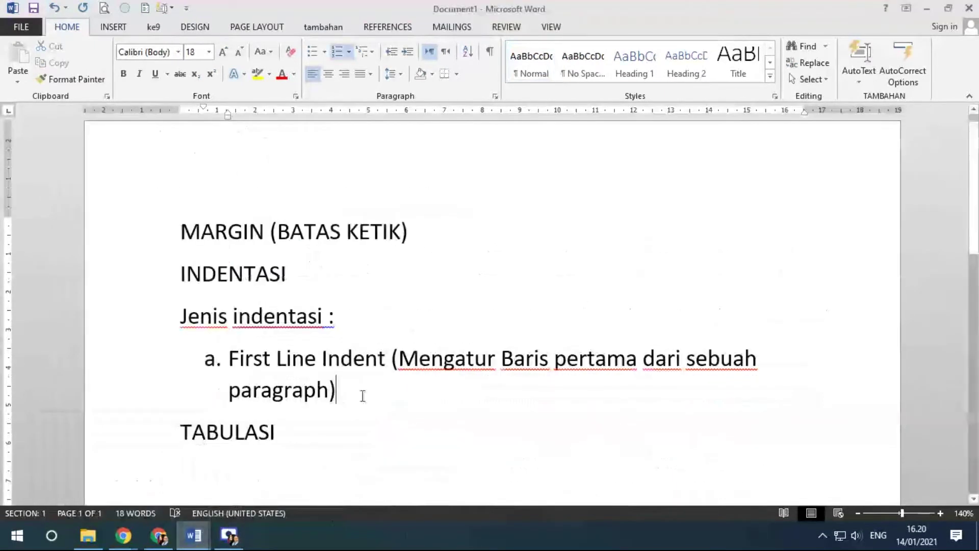
key(Return)
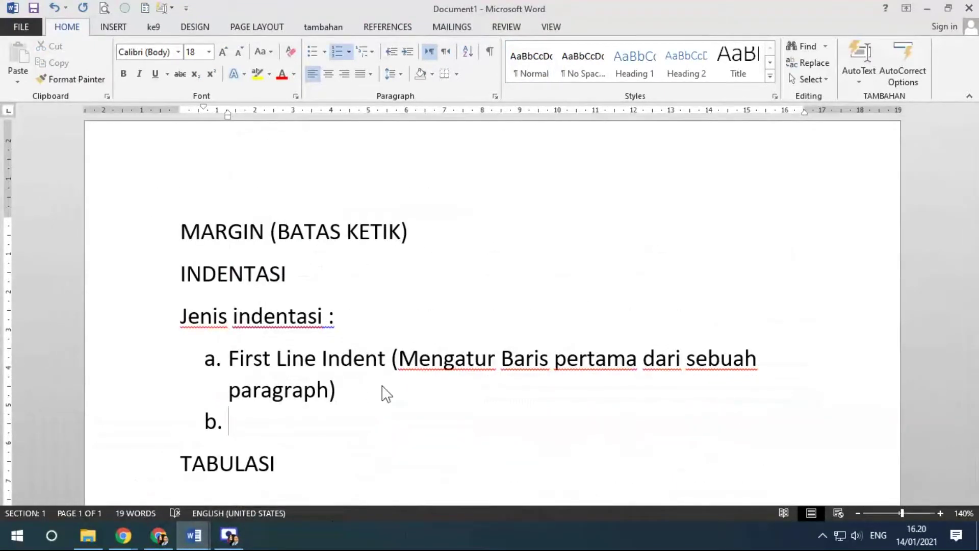
text(Left )
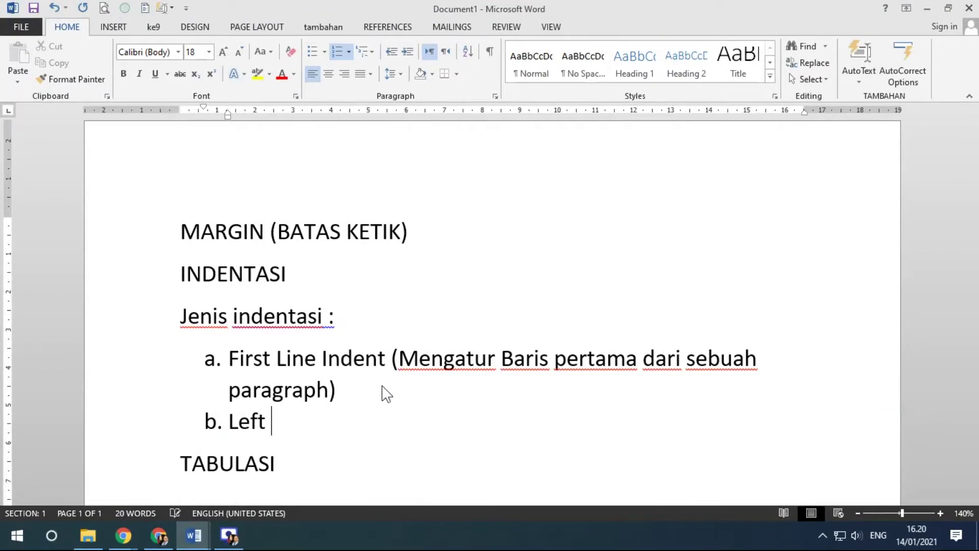
text(Inde)
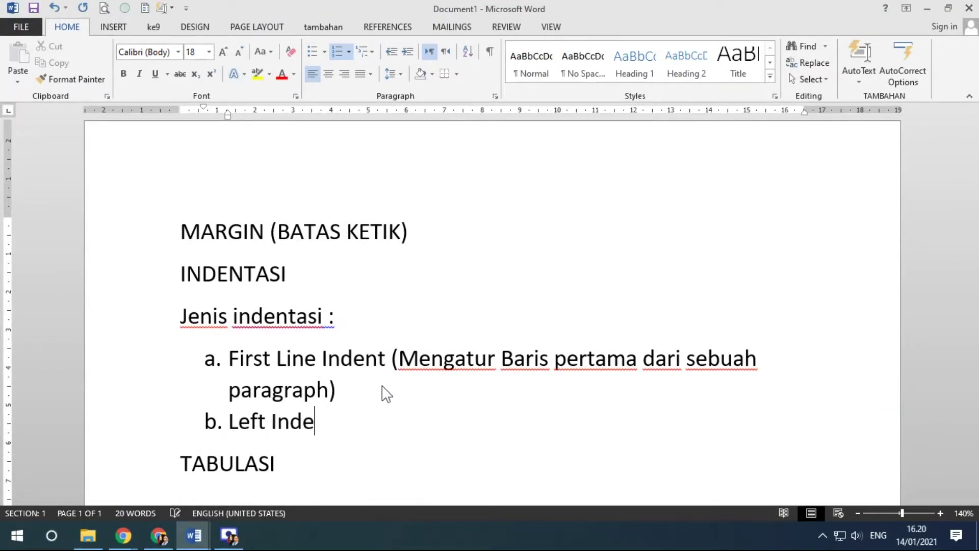
text(nt (Meng)
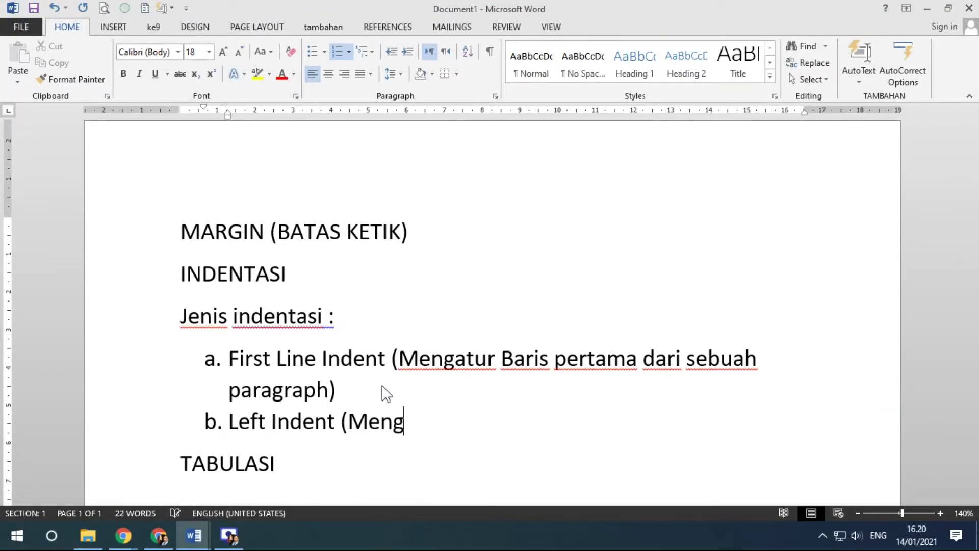
text(atur perata)
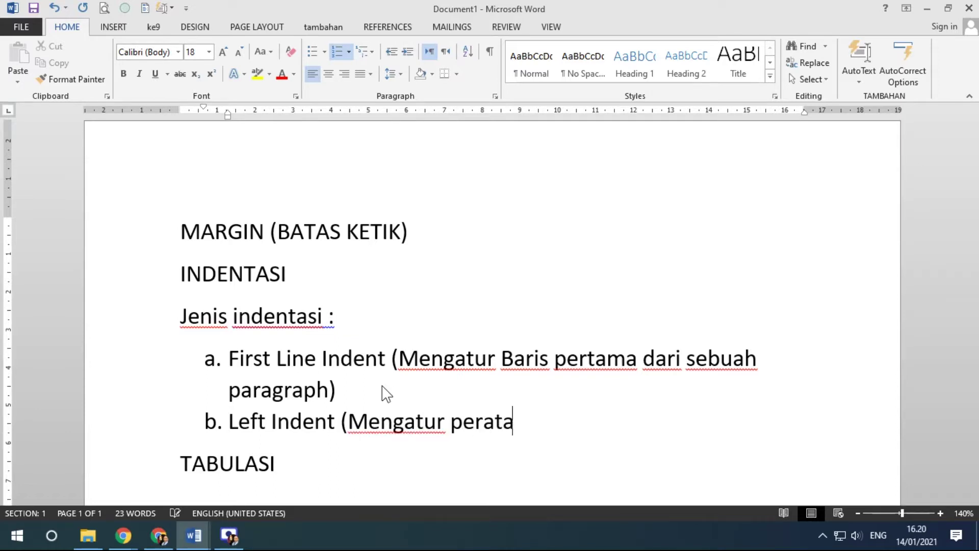
text(an kiri dar)
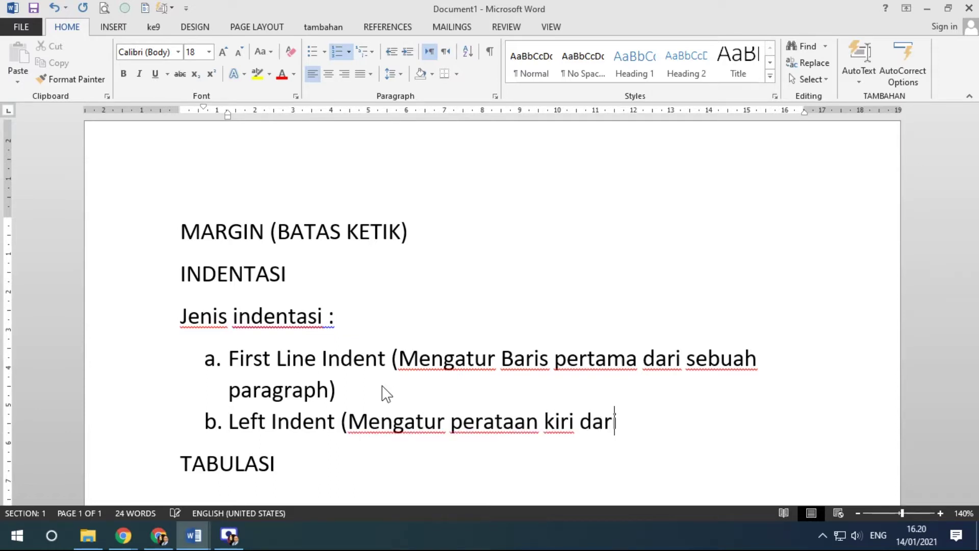
text(i baris ked)
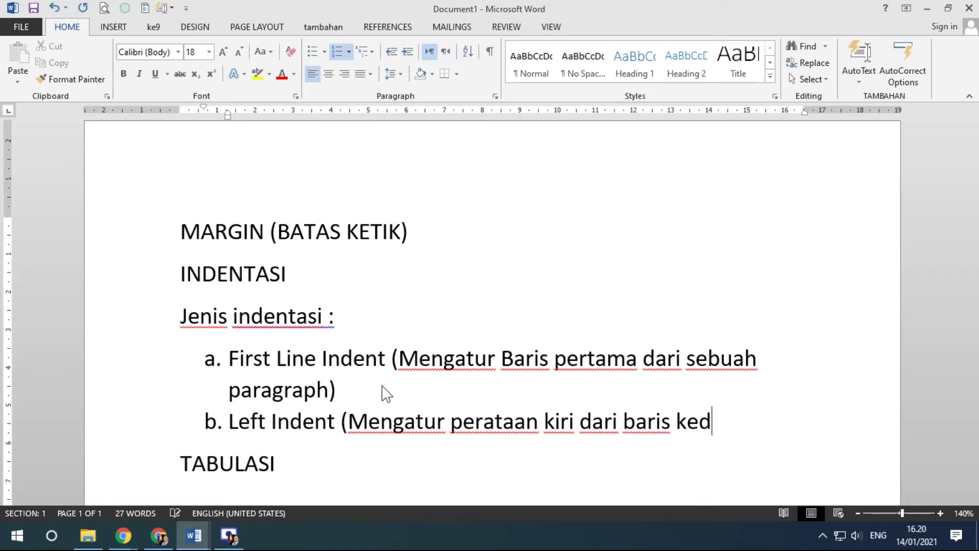
text(ua dst dal)
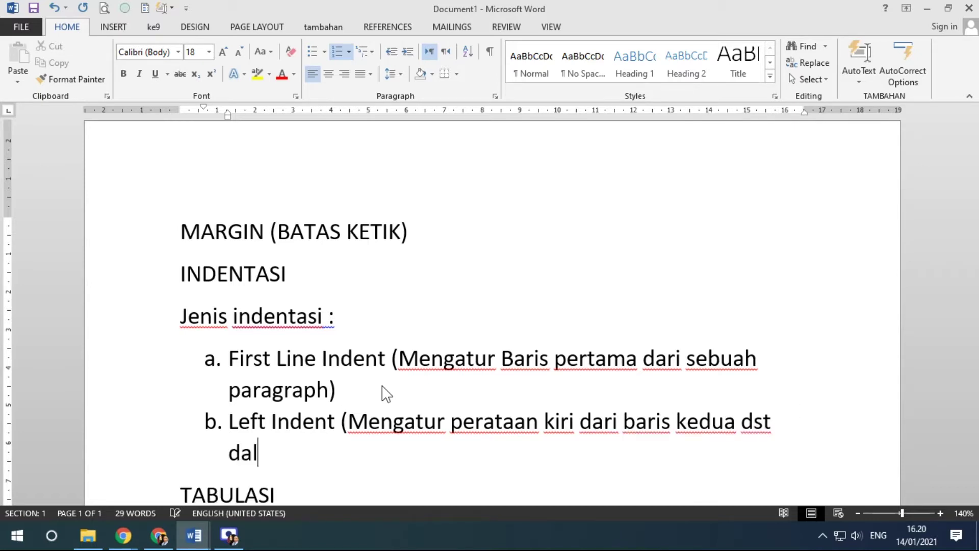
key(BackSpace)
text(ri se)
key(BackSpace)
key(BackSpace)
text(sebuah par)
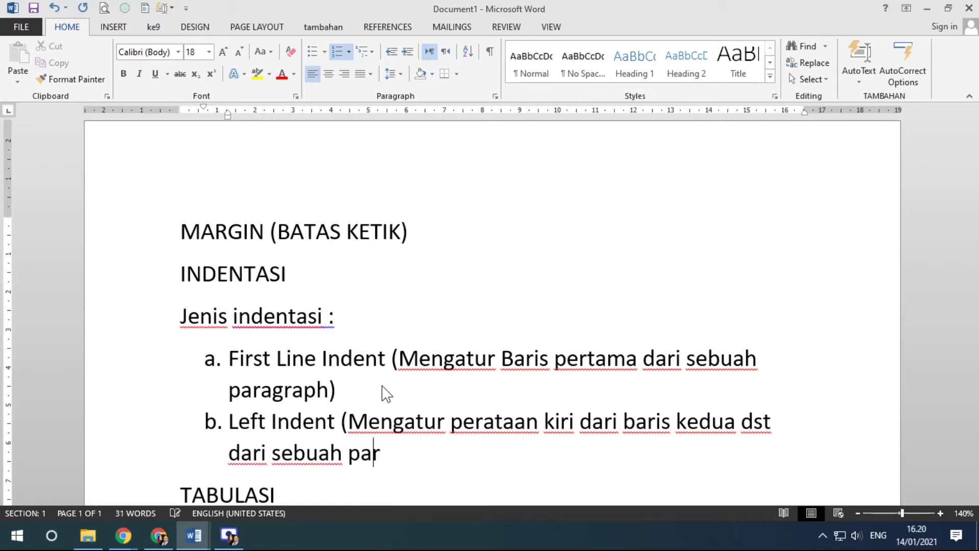
text(agraph))
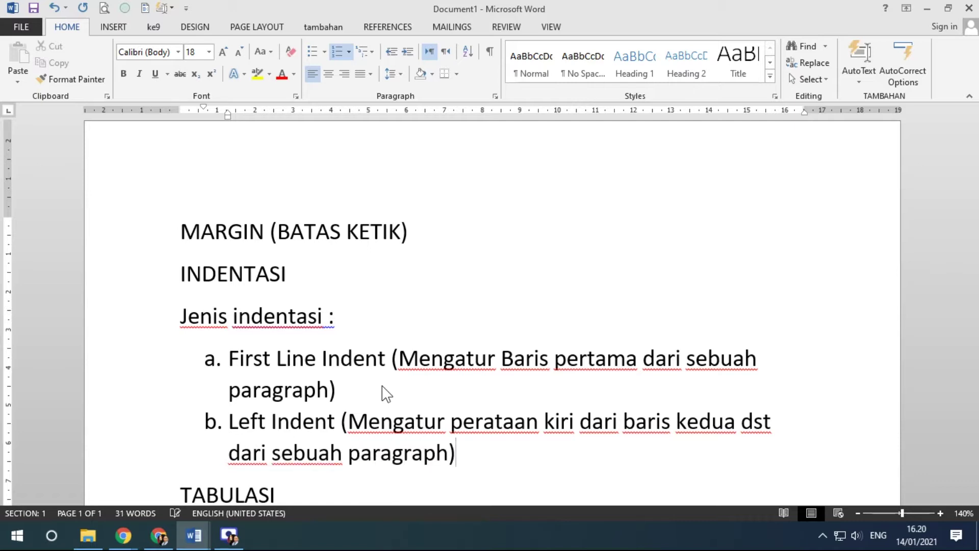
scroll(494, 364, down, 1)
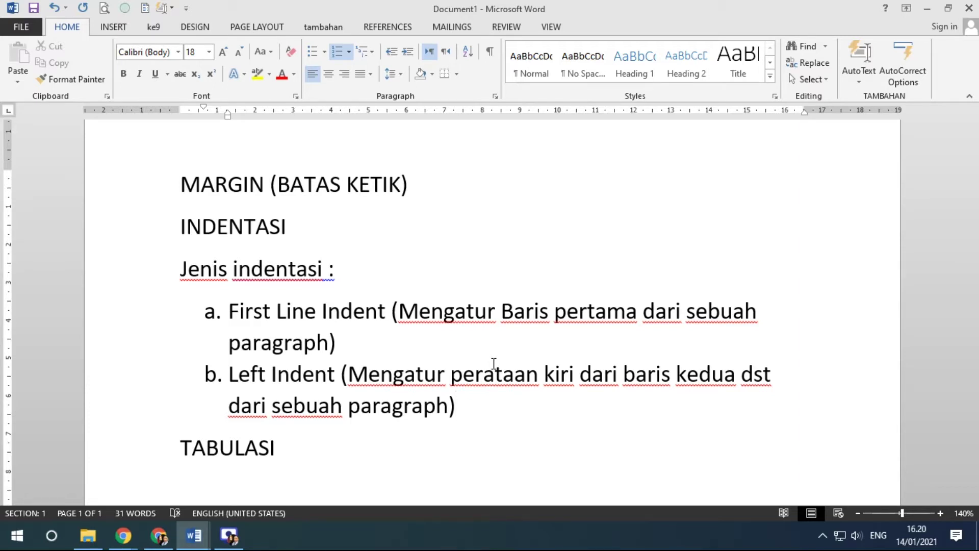
In latihan1.docx, insert a blank line after the "Manajemen perkantoran" paragraph and after the bold "branch of management" paragraph.
click(195, 538)
click(295, 295)
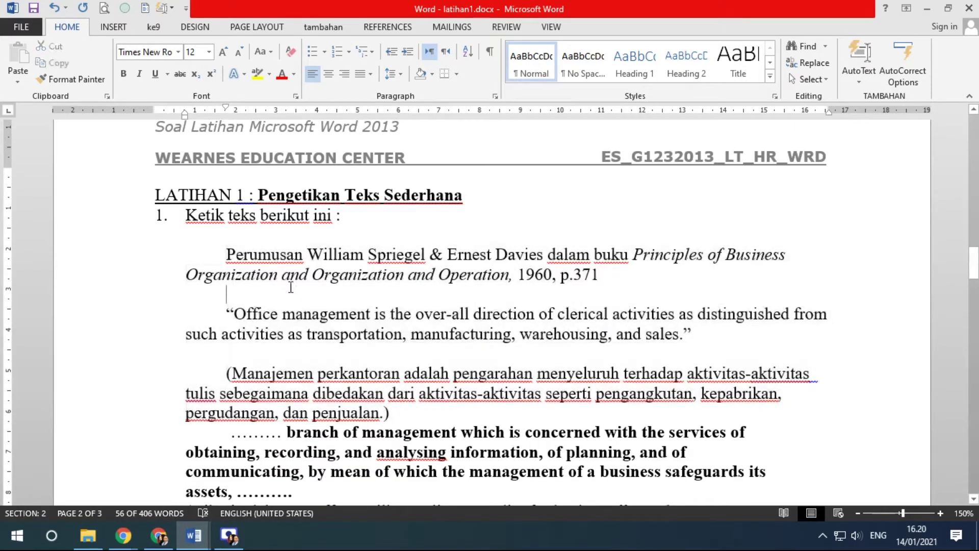
drag(124, 383, 124, 422)
scroll(559, 418, down, 3)
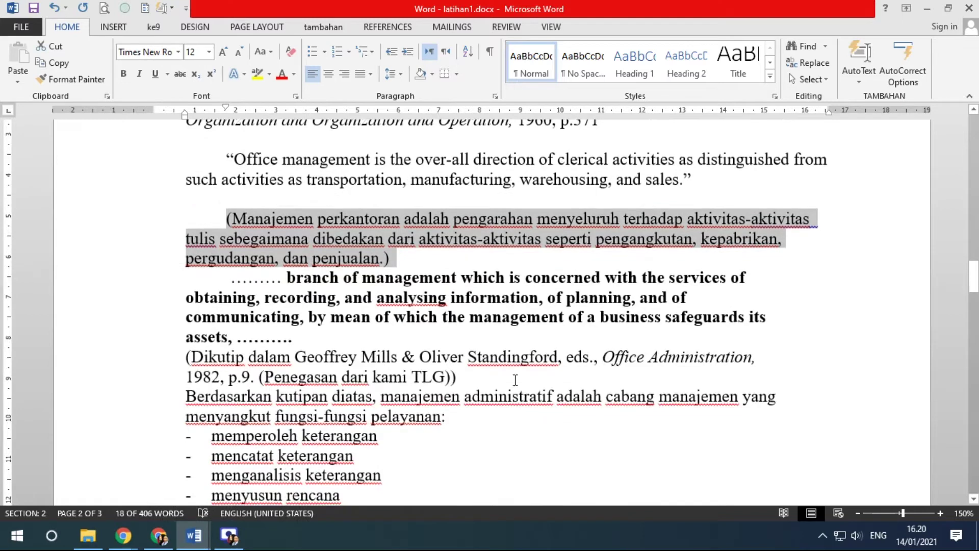
click(441, 262)
key(Return)
click(364, 357)
key(Return)
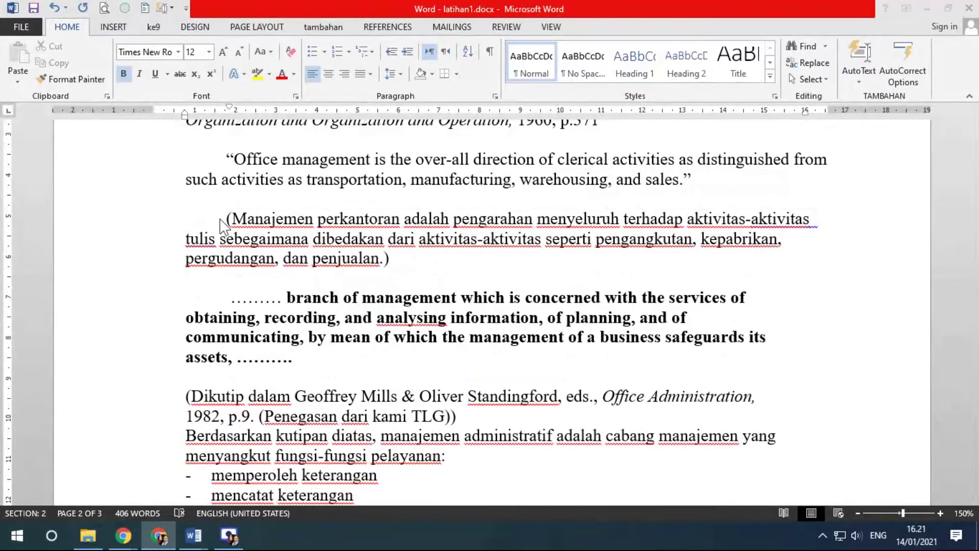
Align the "Manajemen perkantoran" and bold "branch of management" first lines at about 1.75 cm, and move their remaining lines to about 4.75 cm.
drag(91, 230, 92, 368)
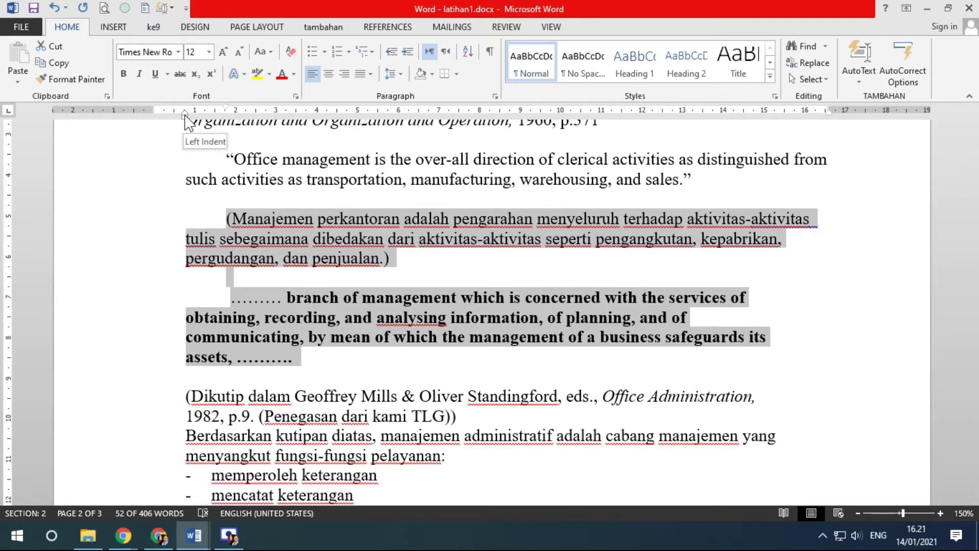
drag(227, 107, 227, 107)
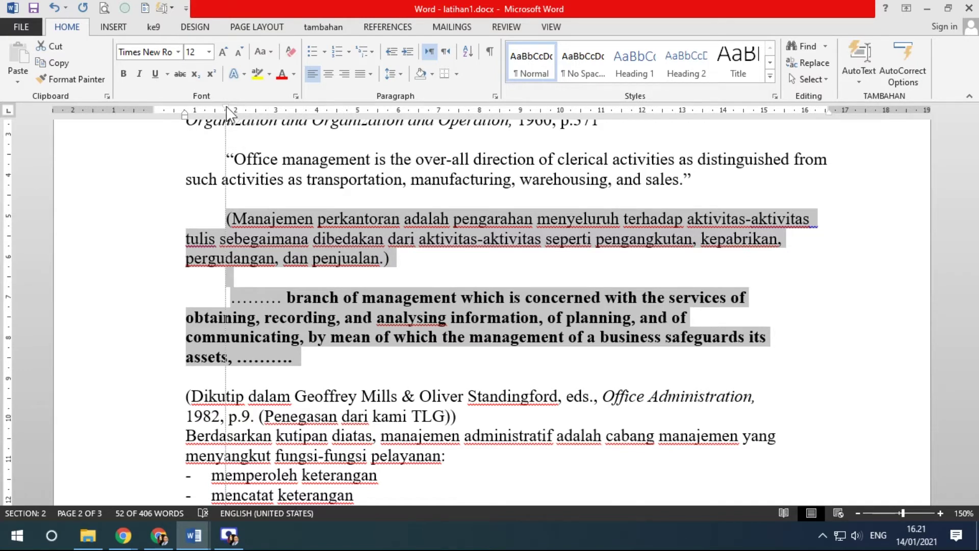
drag(226, 107, 225, 107)
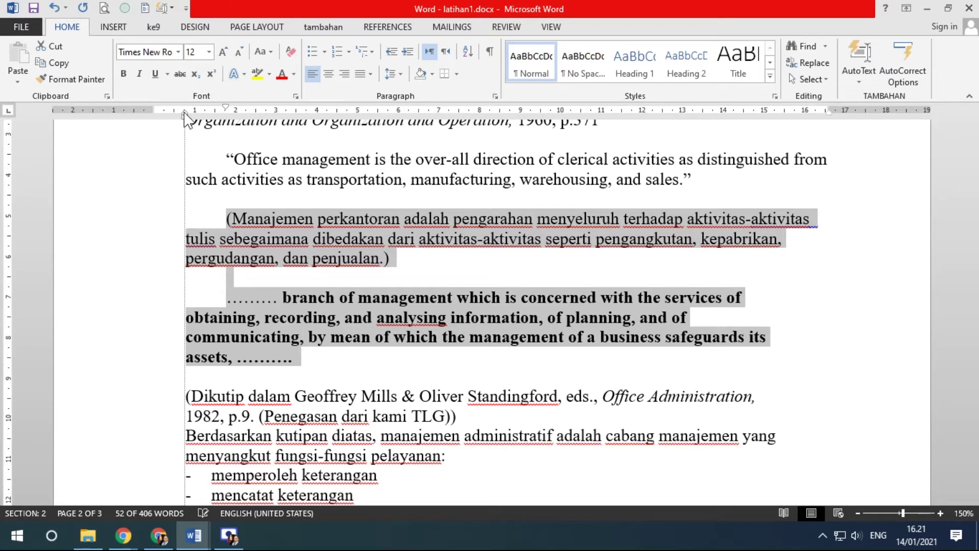
mouse_move(184, 113)
mouse_down()
mouse_move(237, 131)
mouse_move(347, 133)
mouse_up()
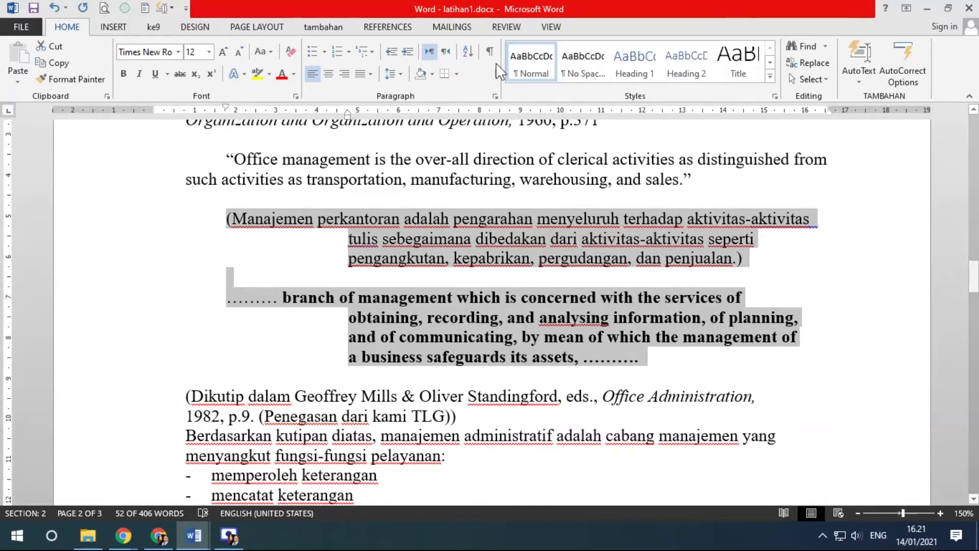
Return the lower lines of the two selected paragraphs to about 0.75 cm, and indent their first lines to about 2.5 cm.
mouse_move(348, 115)
mouse_down()
mouse_move(112, 114)
mouse_move(357, 123)
mouse_move(113, 124)
mouse_move(321, 126)
mouse_move(131, 126)
mouse_move(229, 126)
mouse_move(186, 126)
mouse_move(226, 107)
mouse_move(304, 107)
mouse_move(134, 107)
mouse_move(202, 128)
mouse_move(328, 127)
mouse_move(151, 127)
mouse_move(256, 127)
mouse_up()
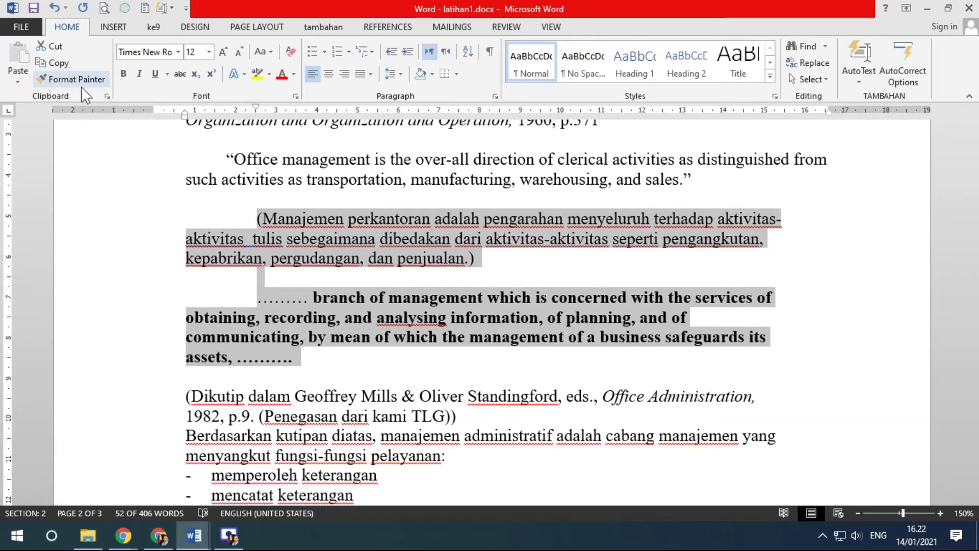
drag(185, 113, 185, 114)
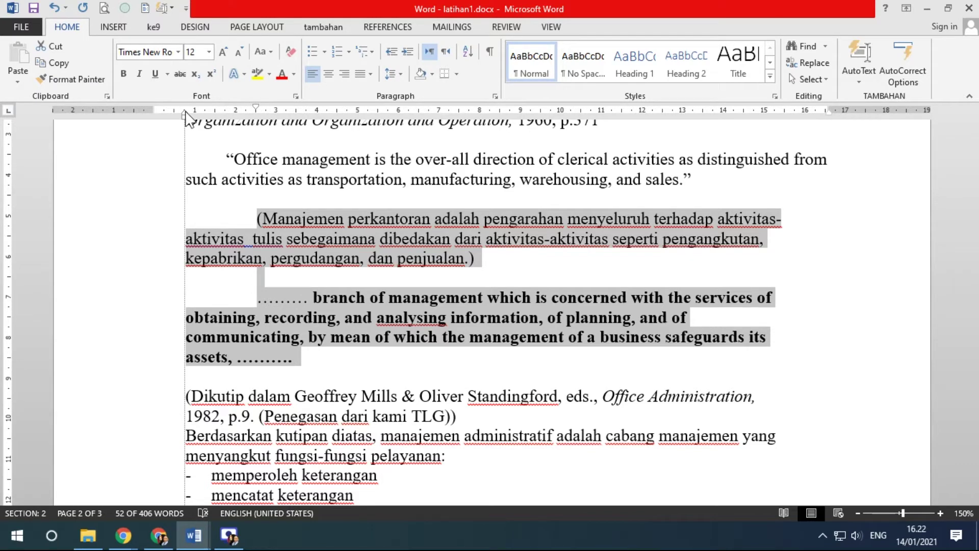
mouse_move(185, 113)
mouse_down()
mouse_move(195, 113)
mouse_move(188, 118)
mouse_up()
Compare the page's left margin boundary with the Left Indent marker on the ruler.
scroll(246, 218, up, 5)
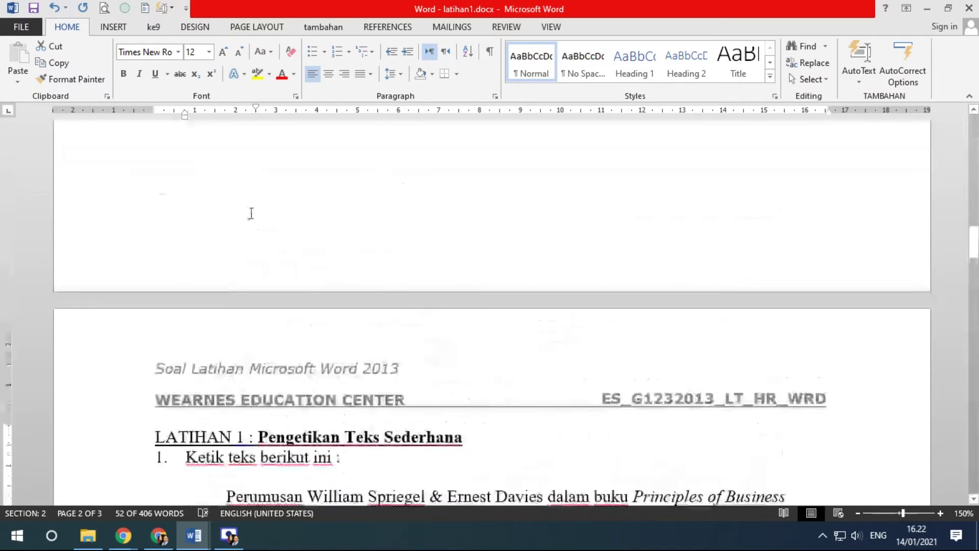
drag(151, 110, 151, 110)
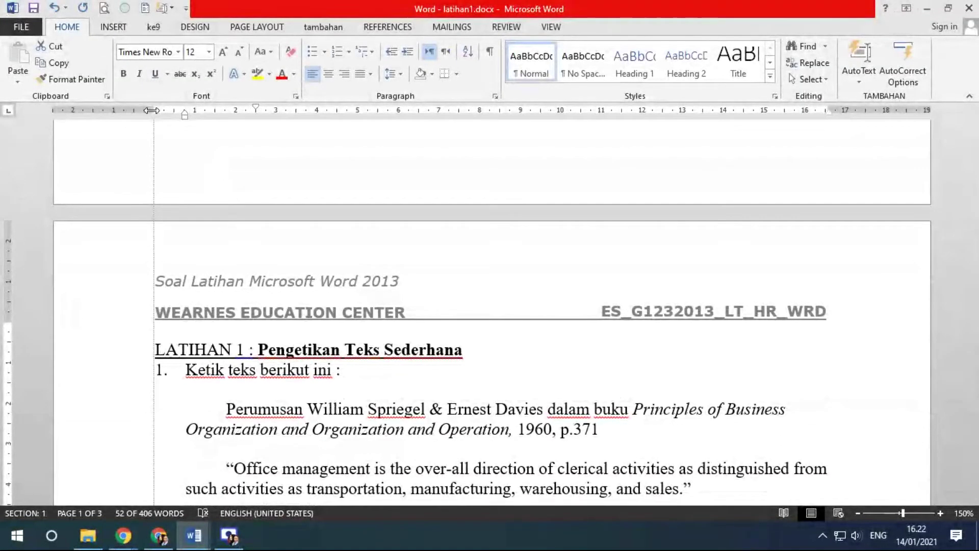
drag(151, 110, 151, 110)
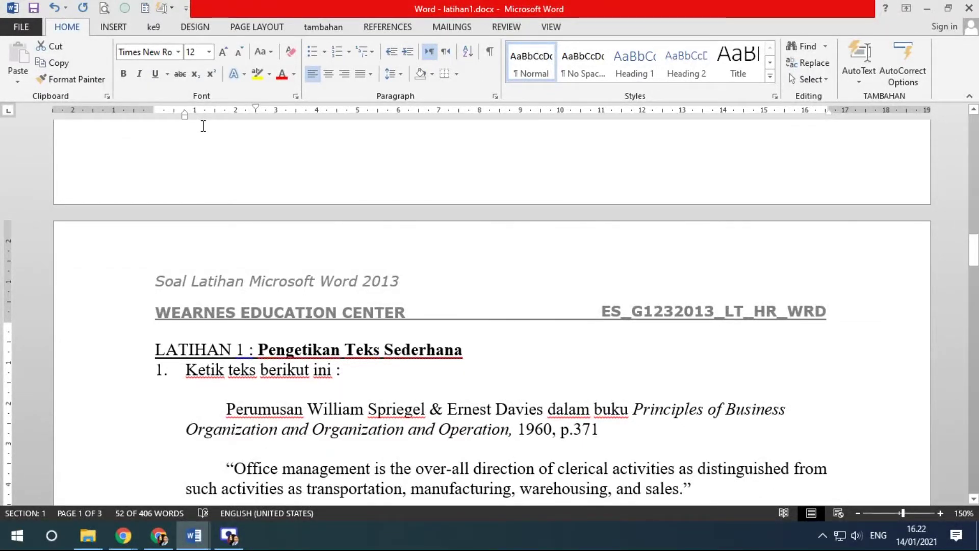
scroll(197, 137, down, 2)
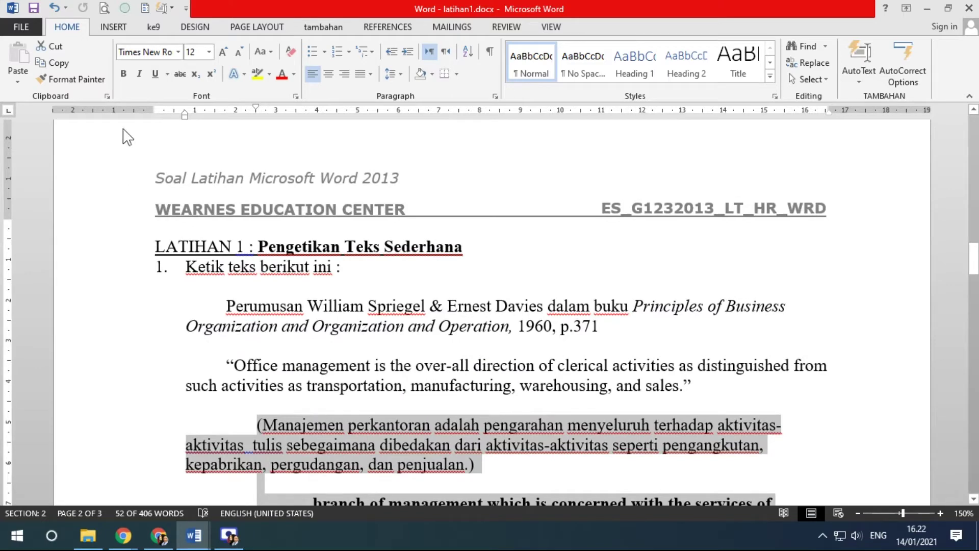
drag(155, 110, 184, 122)
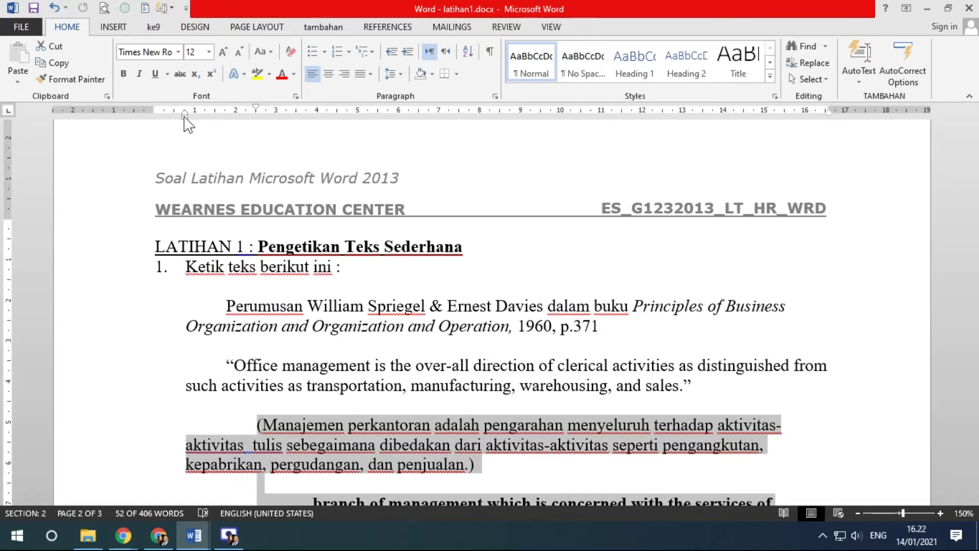
In Document1, add list item c, "Hanging Indent", below the Left Indent entry.
click(193, 539)
click(250, 470)
scroll(459, 393, down, 2)
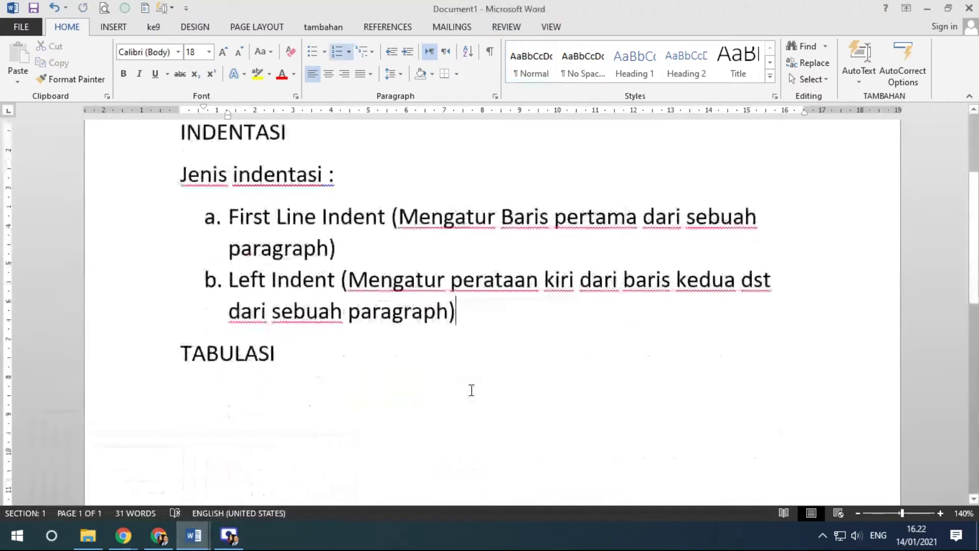
key(Return)
text(Ha)
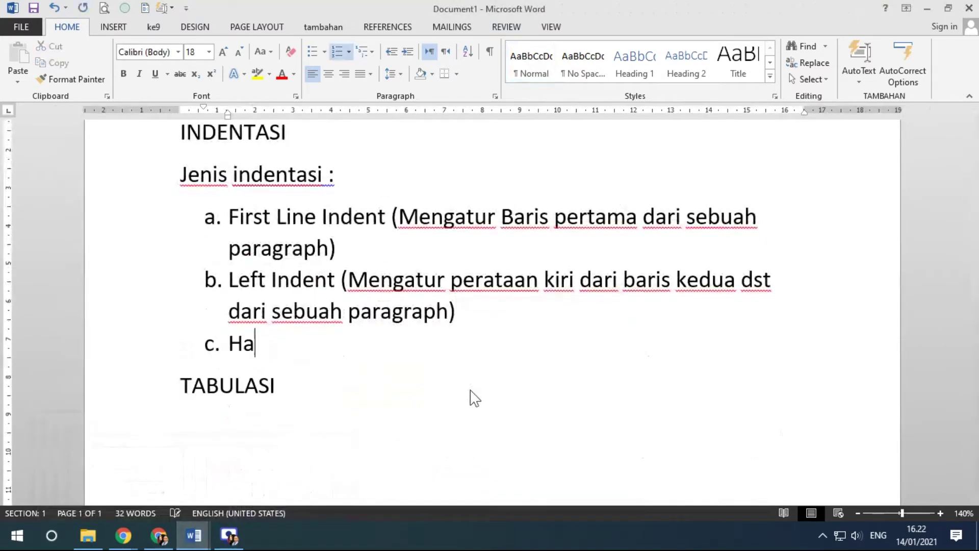
text(nging Indent )
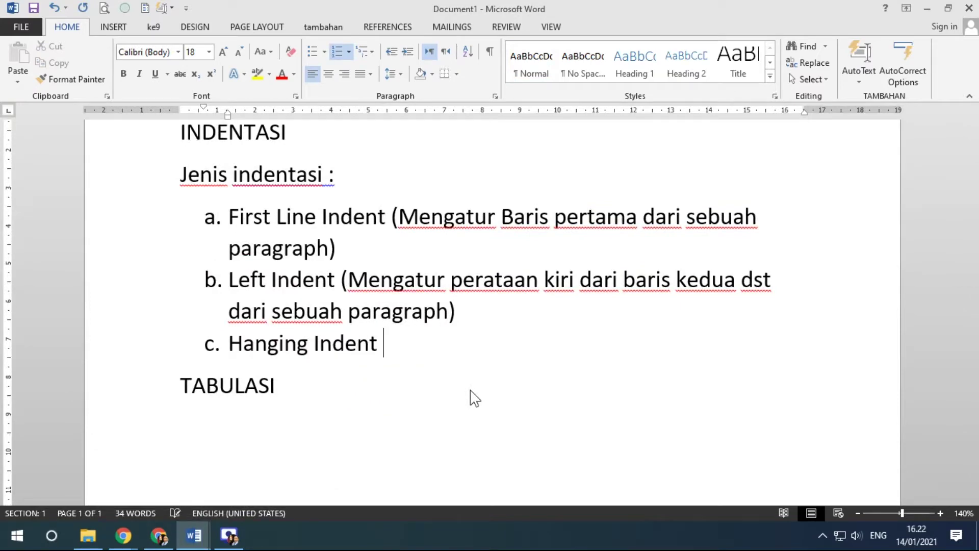
Complete the Hanging Indent item with the description "(Mengatur pergerakan First Line Indent dan Left Indent secara bersamaan)".
text((Mengatu)
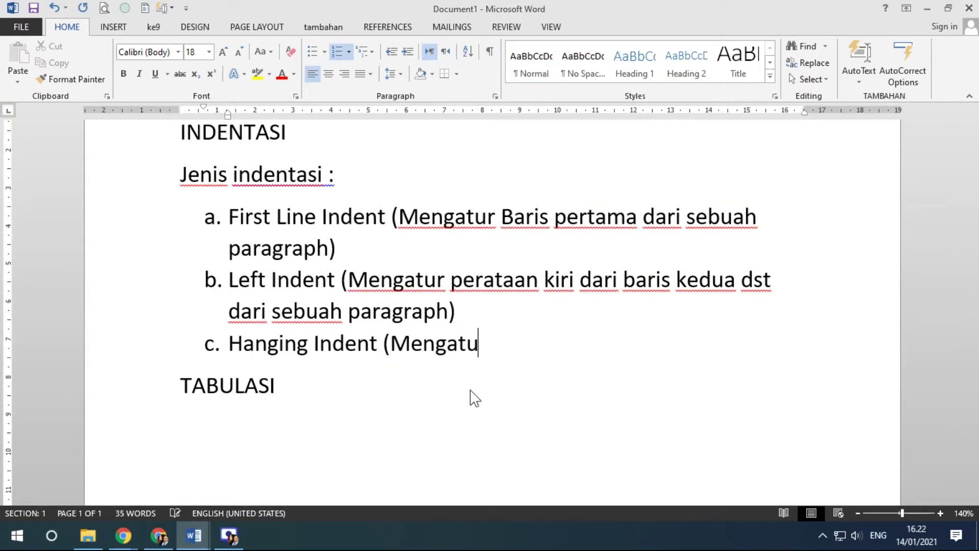
text(r pergerakan Fire)
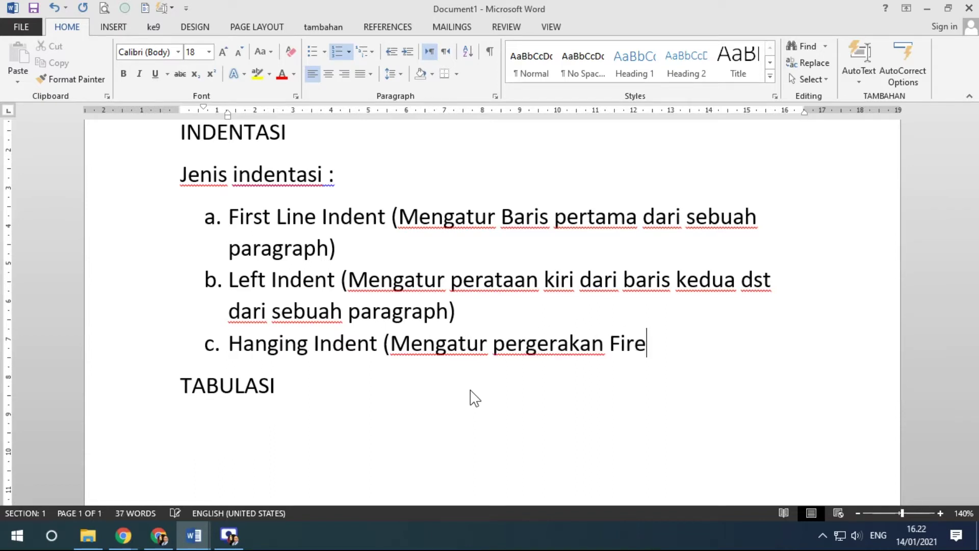
key(BackSpace)
text(st Line Indent dan )
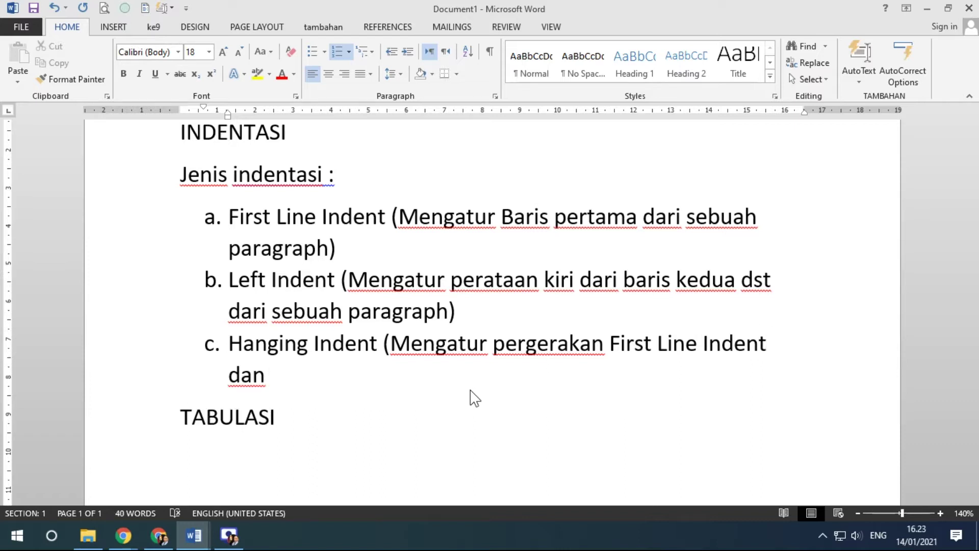
text(Left Ind)
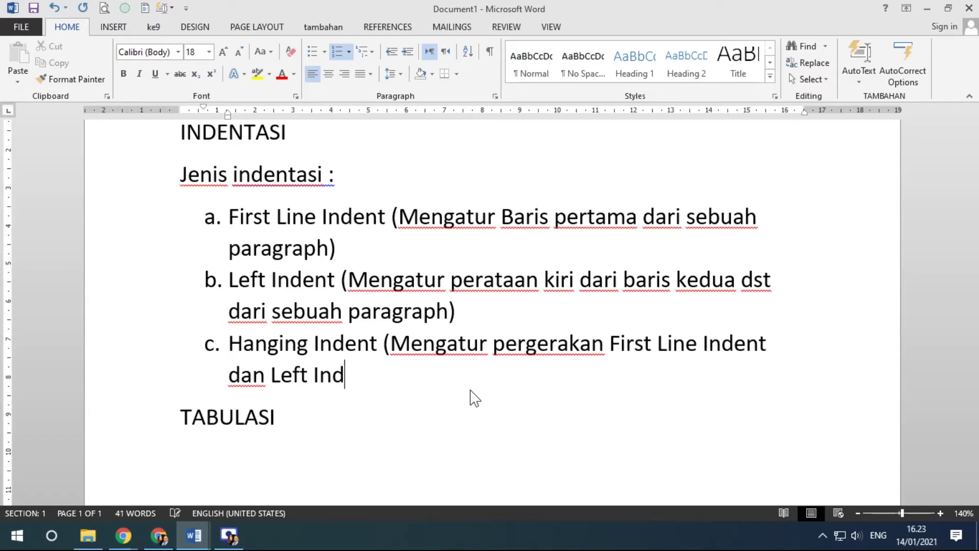
text(ent)
key(BackSpace)
key(BackSpace)
text(ent secara bersaa)
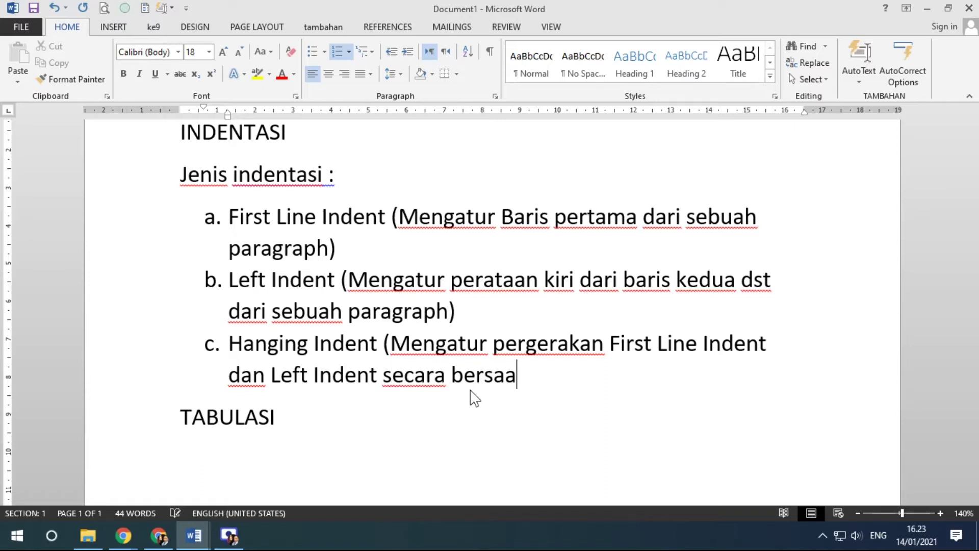
key(BackSpace)
text(maan))
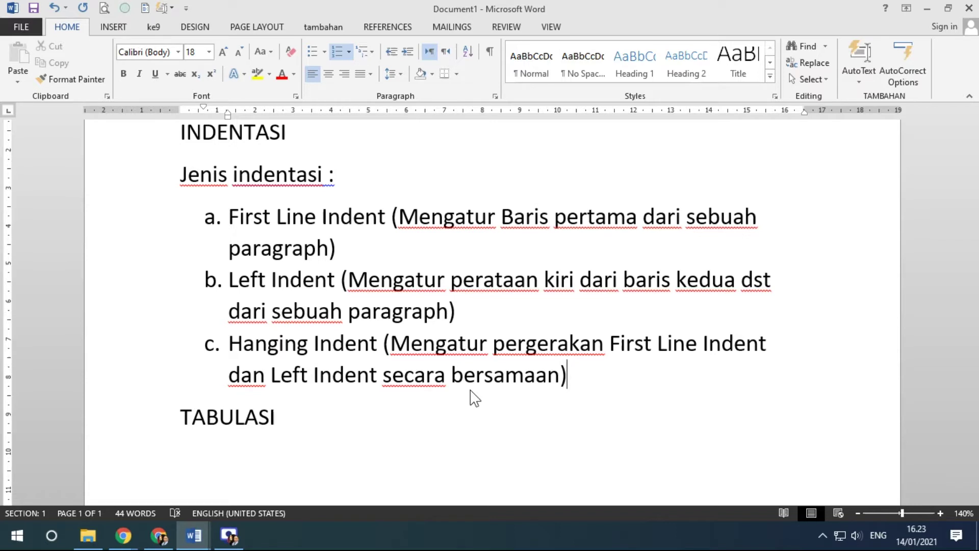
In latihan1.docx, move the first lines of the "Manajemen perkantoran" and bold "branch of management" paragraphs to 2 cm.
click(194, 536)
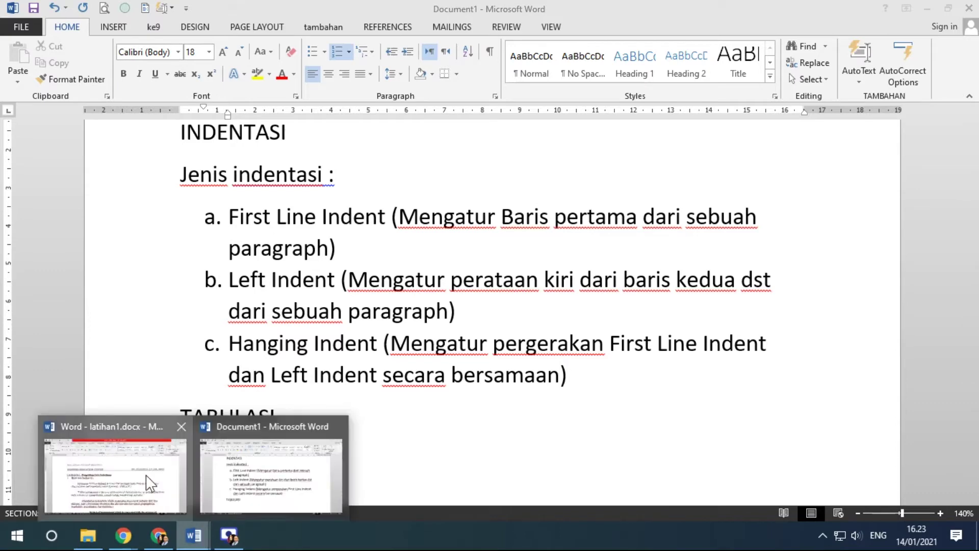
click(146, 475)
scroll(355, 332, down, 2)
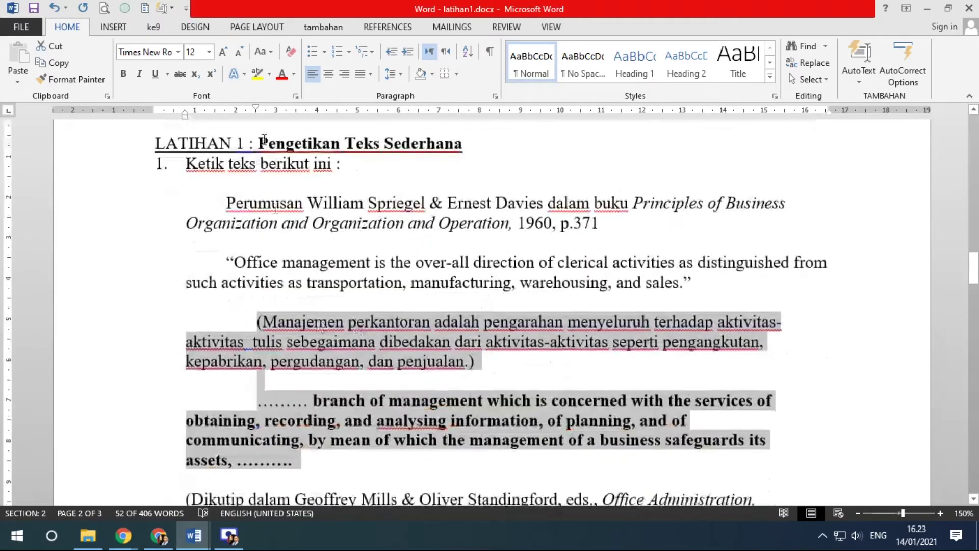
click(257, 121)
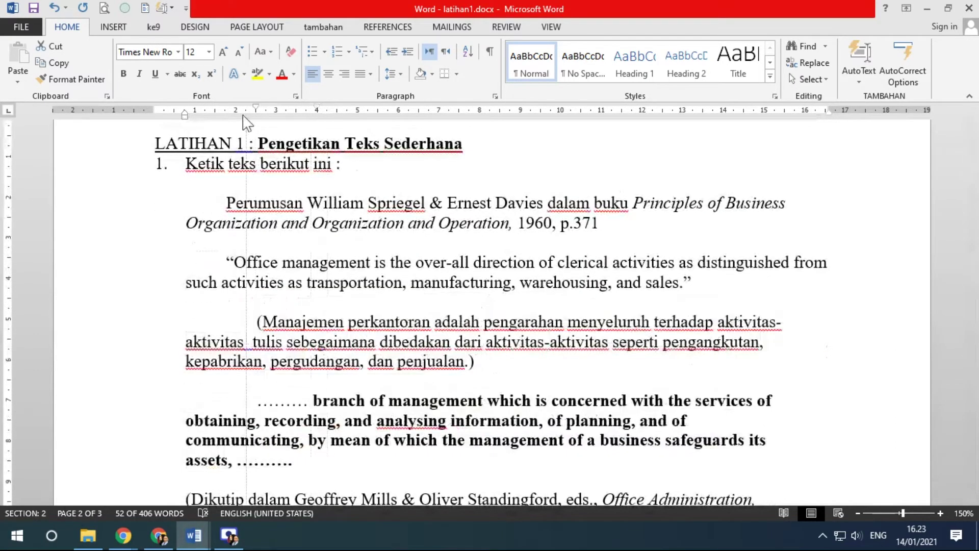
mouse_move(296, 122)
mouse_down()
mouse_move(225, 120)
mouse_move(236, 111)
mouse_up()
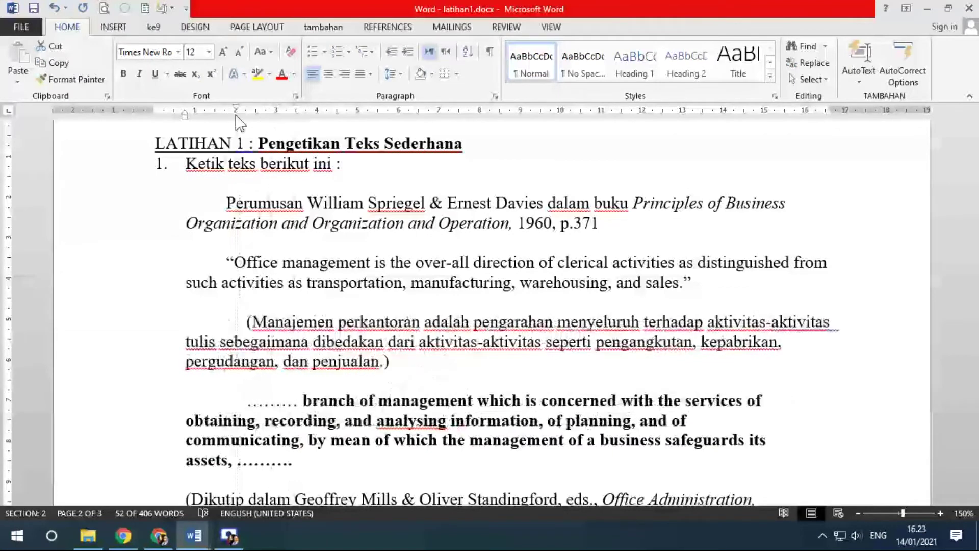
Align the first lines of all four sample paragraphs at 2 cm, and shift their indents together to 1 cm and about 2.25 cm.
drag(113, 212, 112, 465)
mouse_move(236, 111)
mouse_down()
mouse_move(253, 117)
mouse_move(140, 123)
mouse_move(219, 131)
mouse_move(145, 133)
mouse_move(209, 133)
mouse_move(187, 131)
mouse_up()
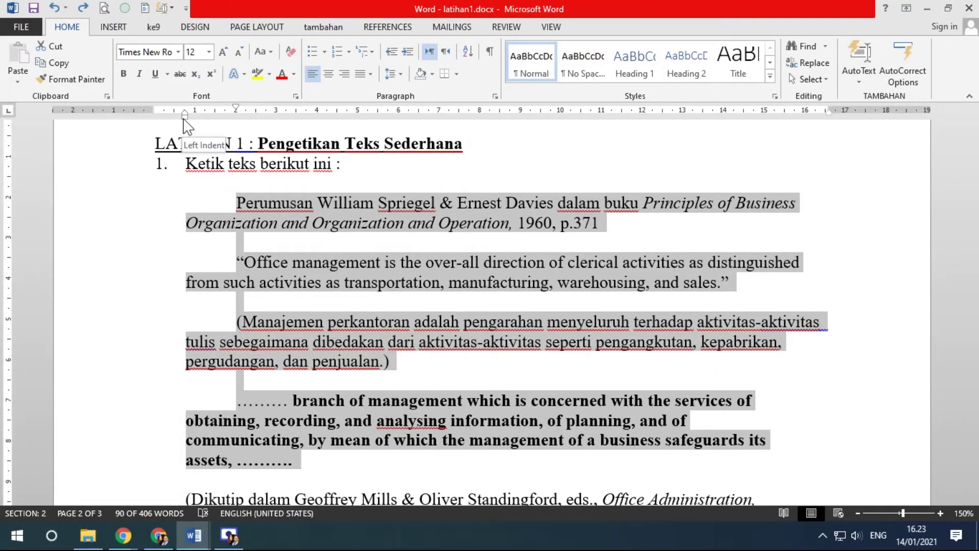
mouse_move(185, 116)
mouse_down()
mouse_move(266, 125)
mouse_move(131, 130)
mouse_move(232, 121)
mouse_move(145, 125)
mouse_move(198, 122)
mouse_move(188, 123)
mouse_up()
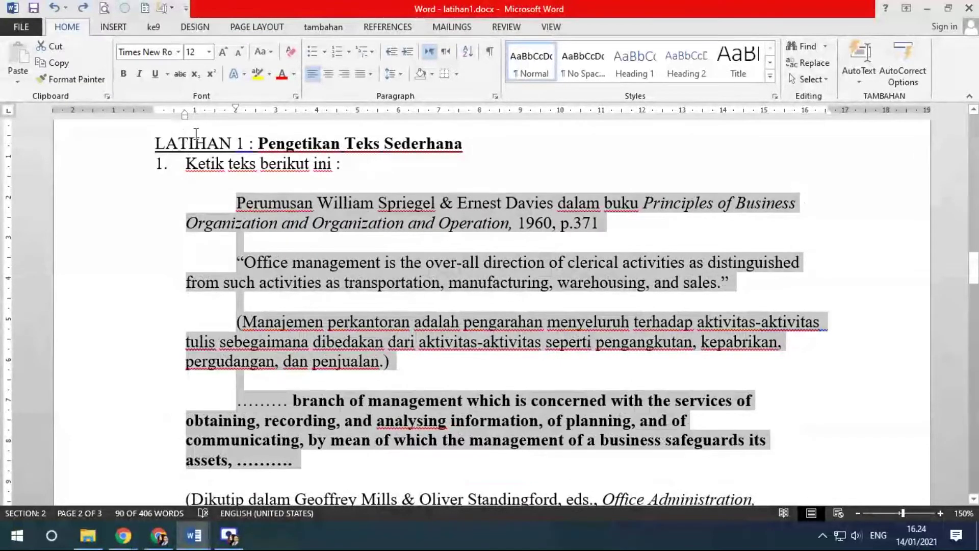
mouse_move(183, 118)
mouse_down()
mouse_move(263, 126)
mouse_move(38, 123)
mouse_move(175, 122)
mouse_up()
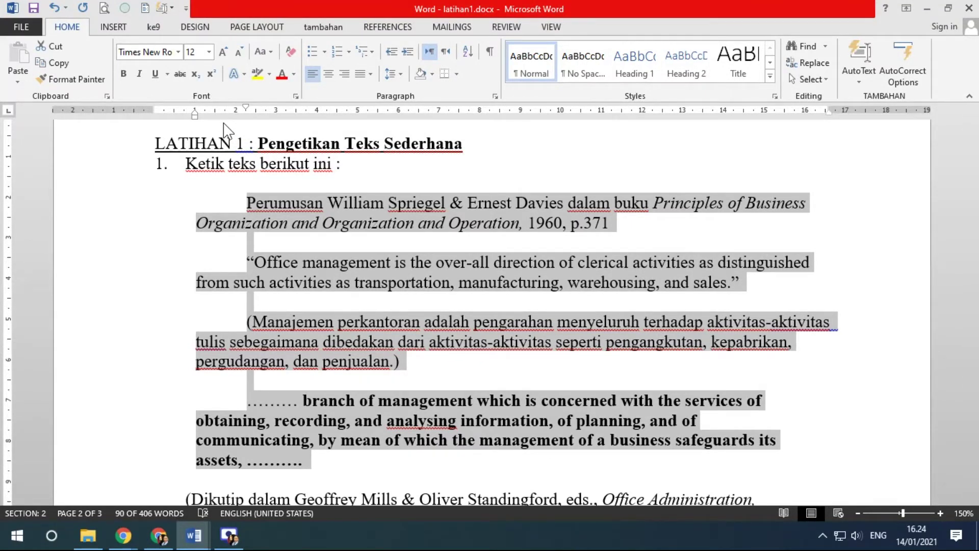
In Document1, add list item d, "Right Indent", below the Hanging Indent entry.
click(204, 536)
click(263, 498)
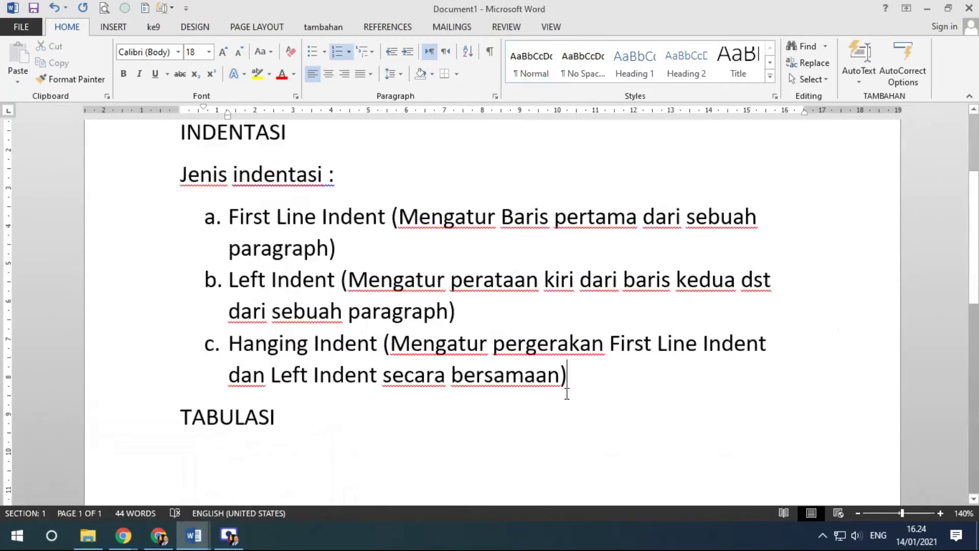
key(Return)
text(Right In)
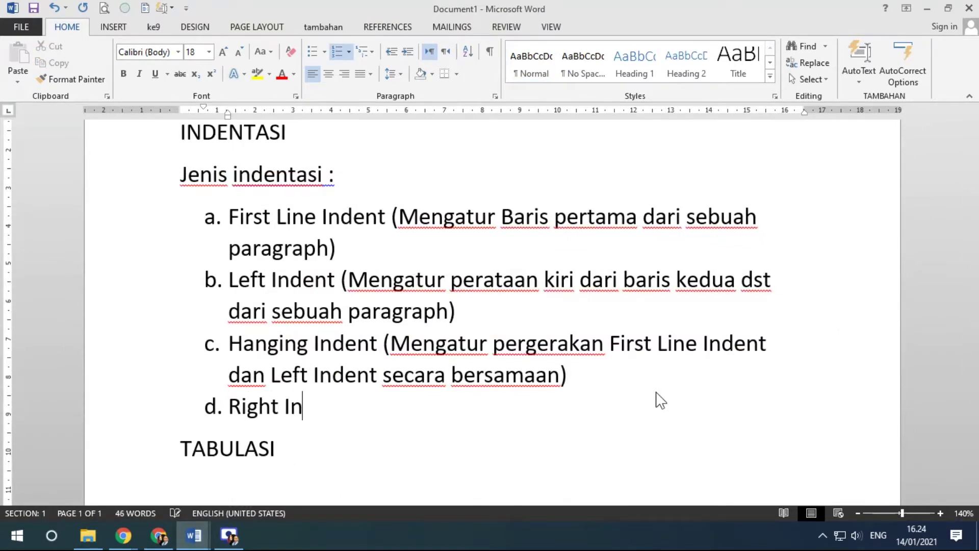
text(dent (Menga)
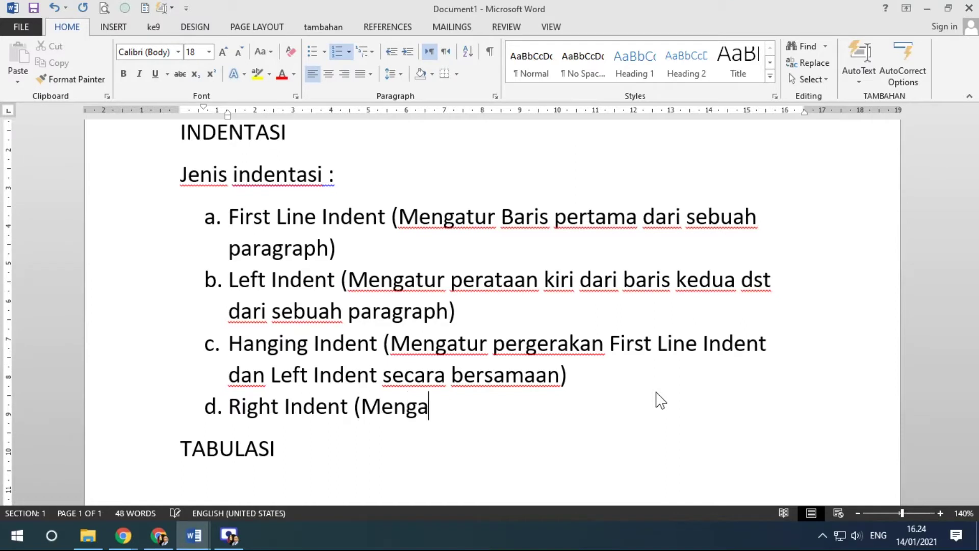
Complete the Right Indent item with the description "(Mengatur perataan kanan dari semua baris dari sebuah paragraph)".
text(tur pera)
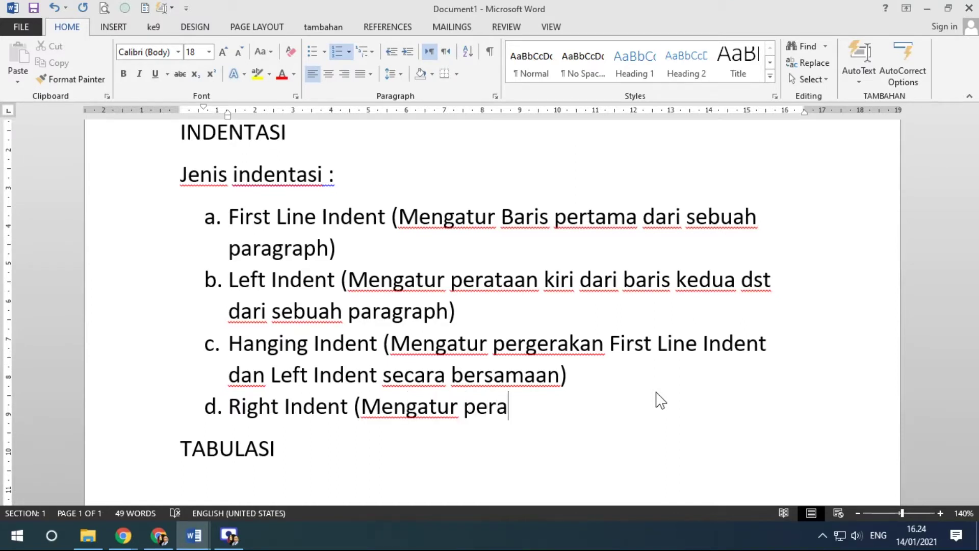
text(taan kanan da)
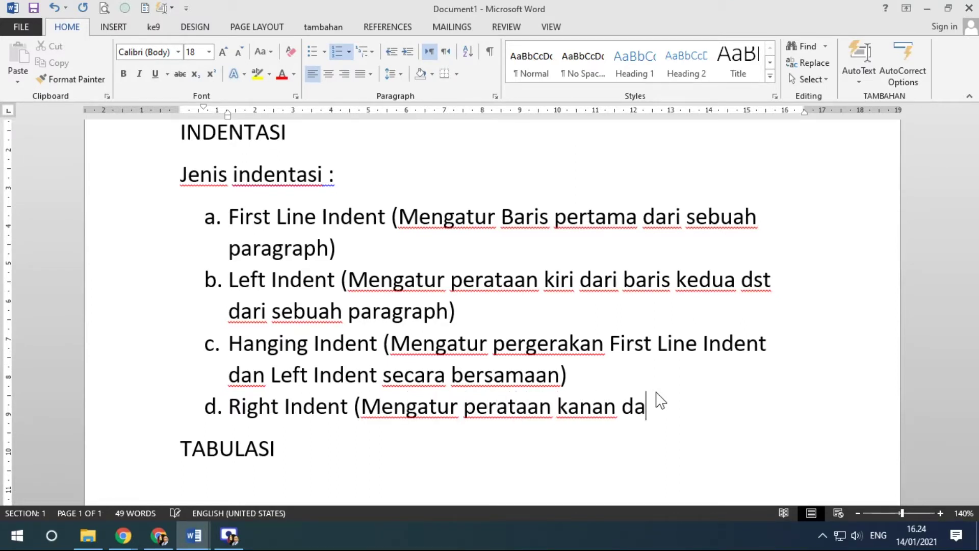
text(ri bari)
key(BackSpace)
key(BackSpace)
key(BackSpace)
key(BackSpace)
text(semua )
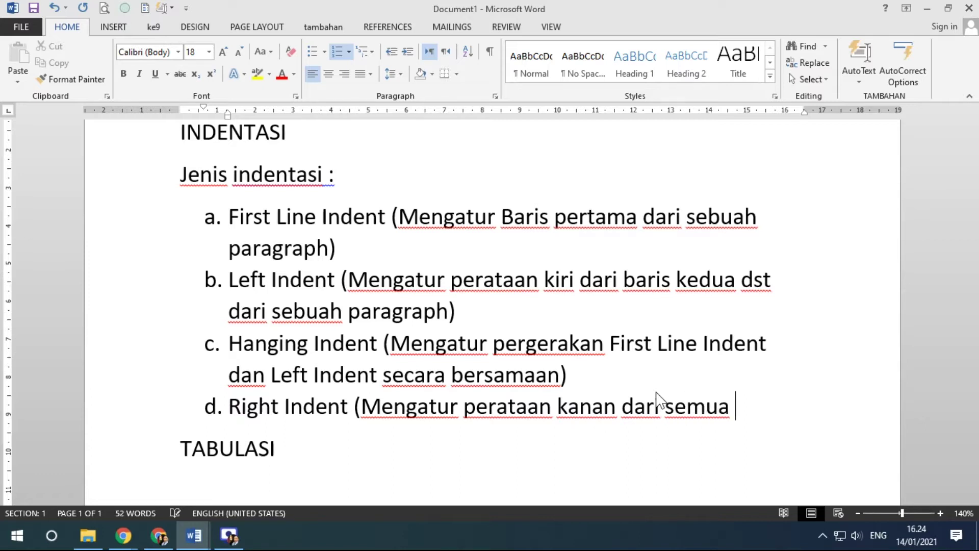
text(baris dari s)
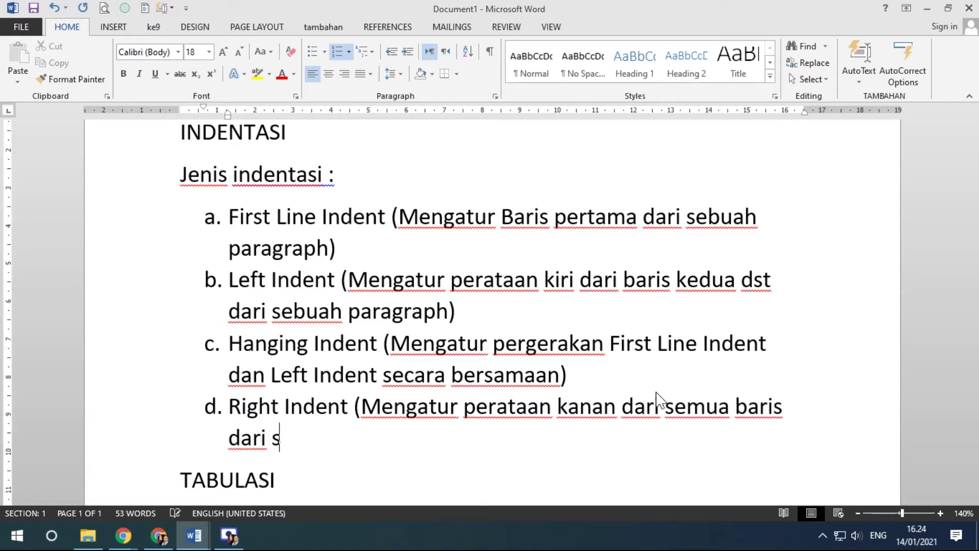
text(ebuah paragraph))
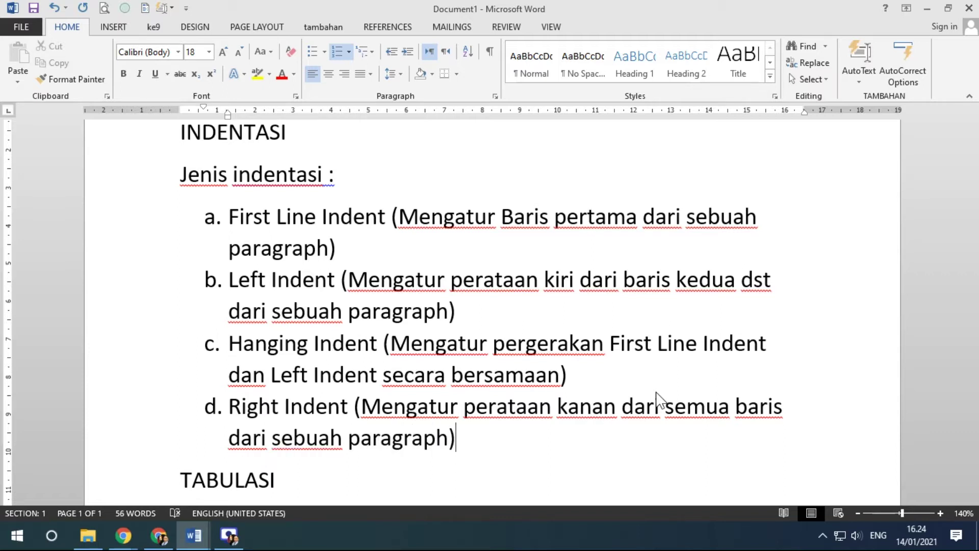
In latihan1.docx, try right and centered alignment on the four selected paragraphs, view the Justify options, and return them to left alignment.
mouse_move(194, 534)
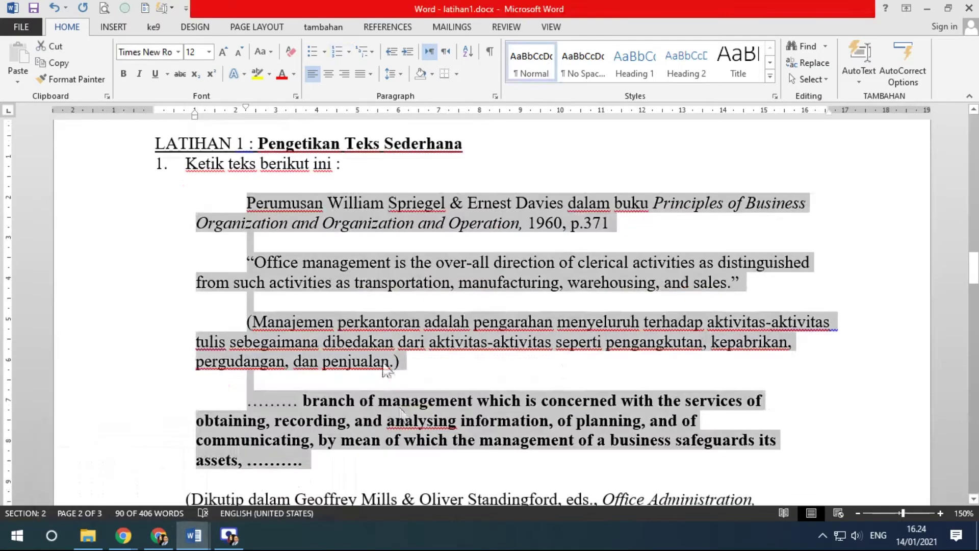
scroll(417, 322, down, 1)
scroll(423, 320, up, 1)
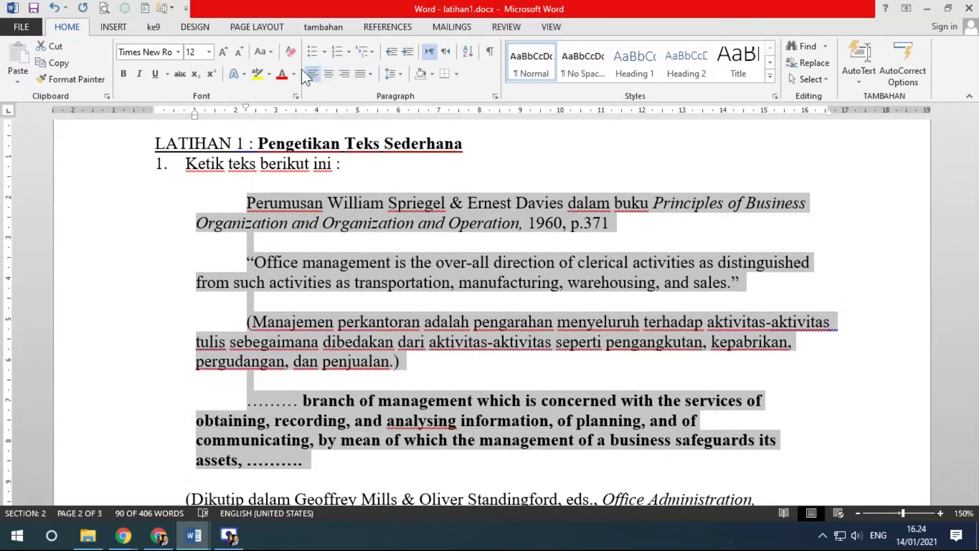
click(344, 75)
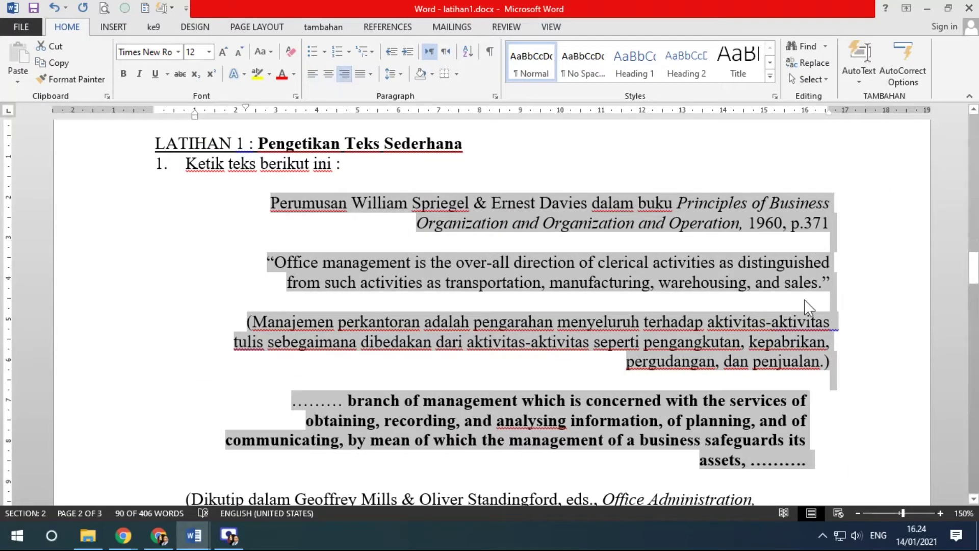
click(315, 73)
click(325, 74)
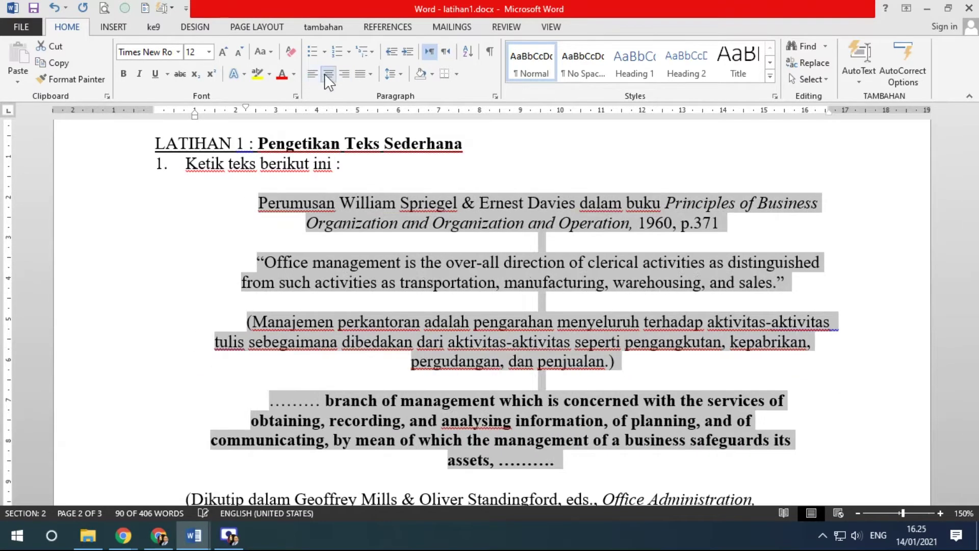
click(361, 77)
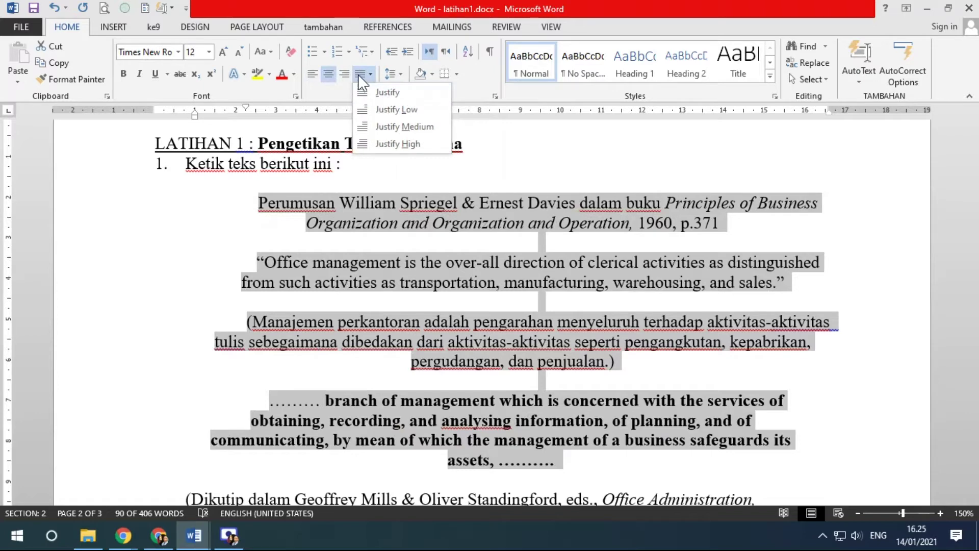
click(358, 75)
click(345, 73)
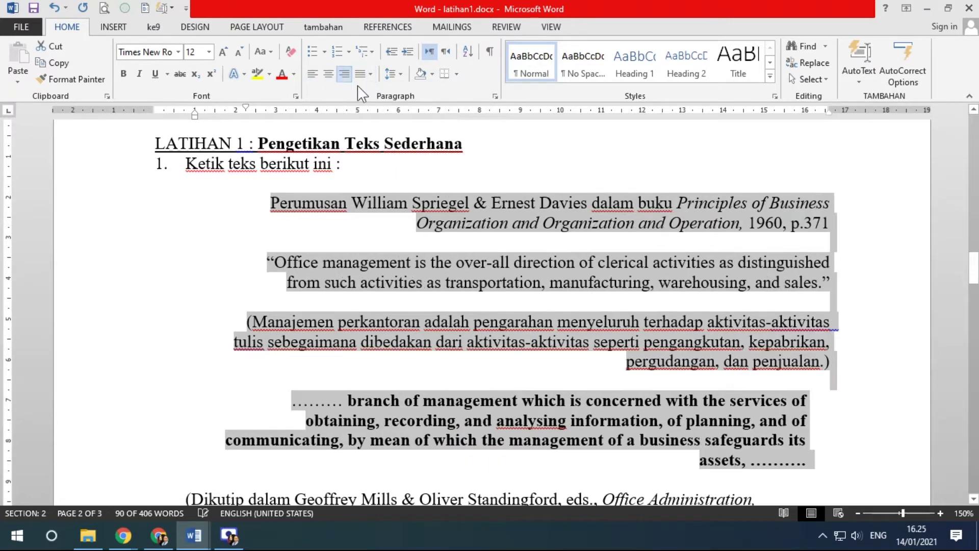
click(312, 73)
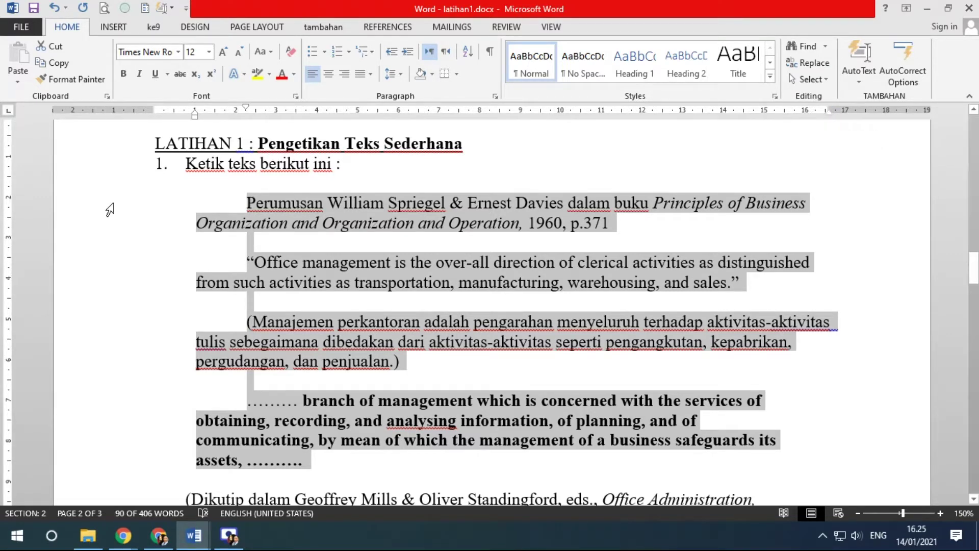
Set the right indent of the four sample paragraphs at 10 cm on the ruler and right-align their text.
drag(110, 209, 125, 472)
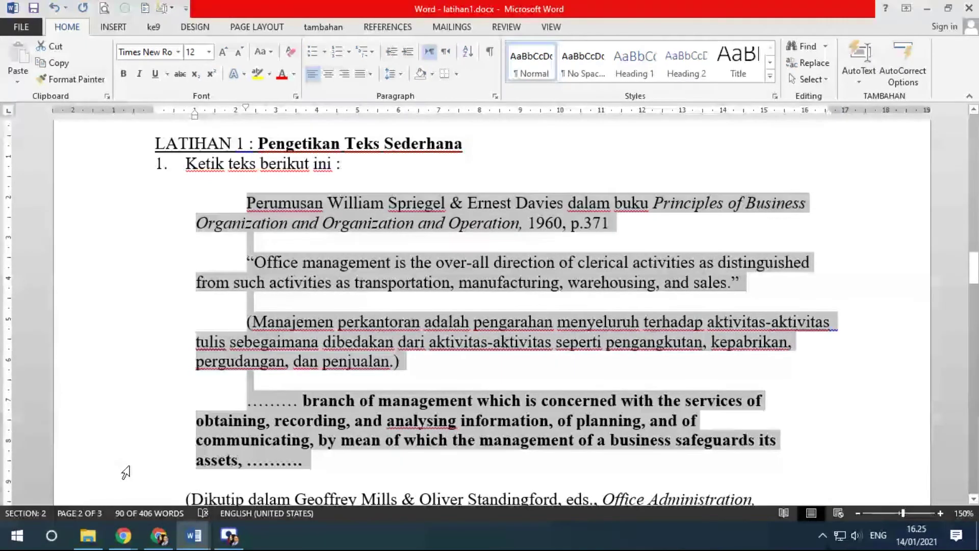
mouse_move(829, 114)
mouse_down()
mouse_move(533, 112)
mouse_move(581, 113)
mouse_move(564, 111)
mouse_up()
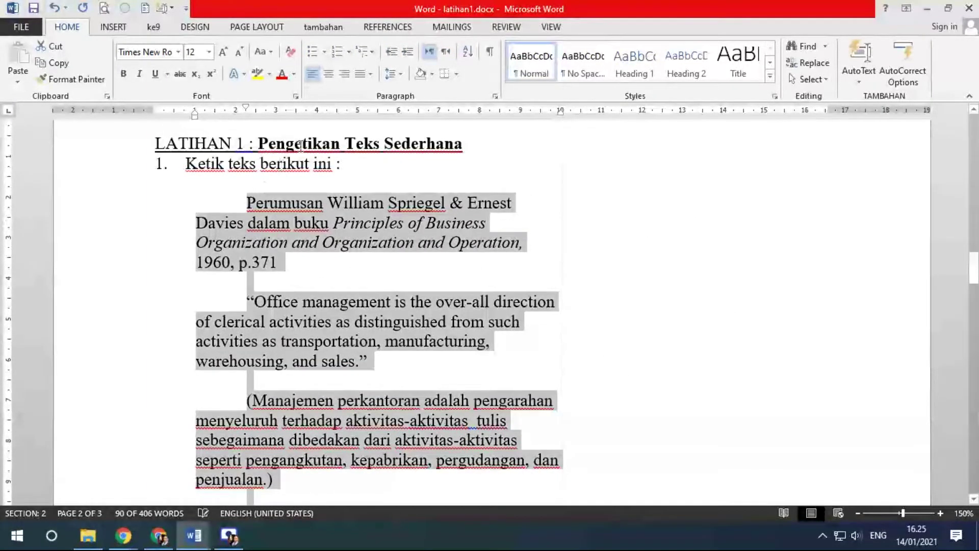
click(344, 73)
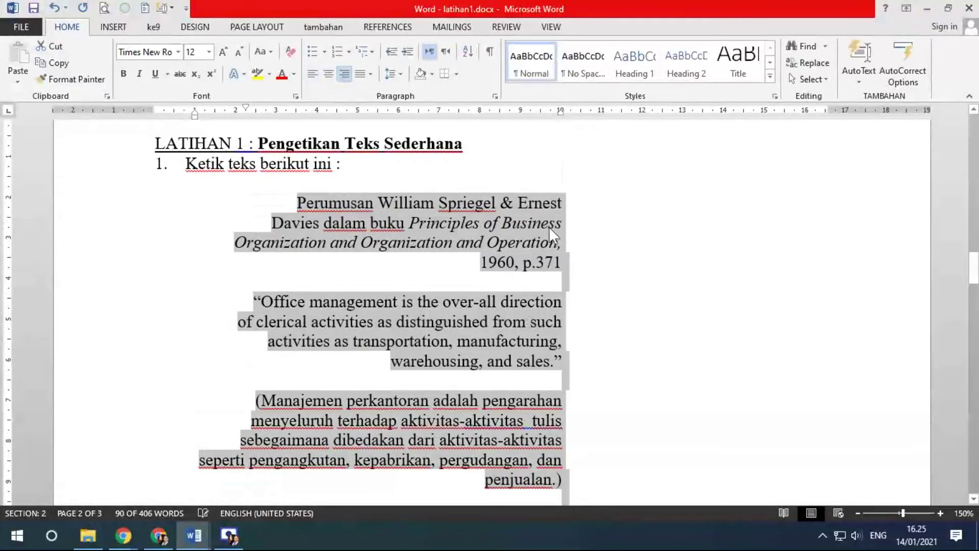
scroll(634, 262, down, 1)
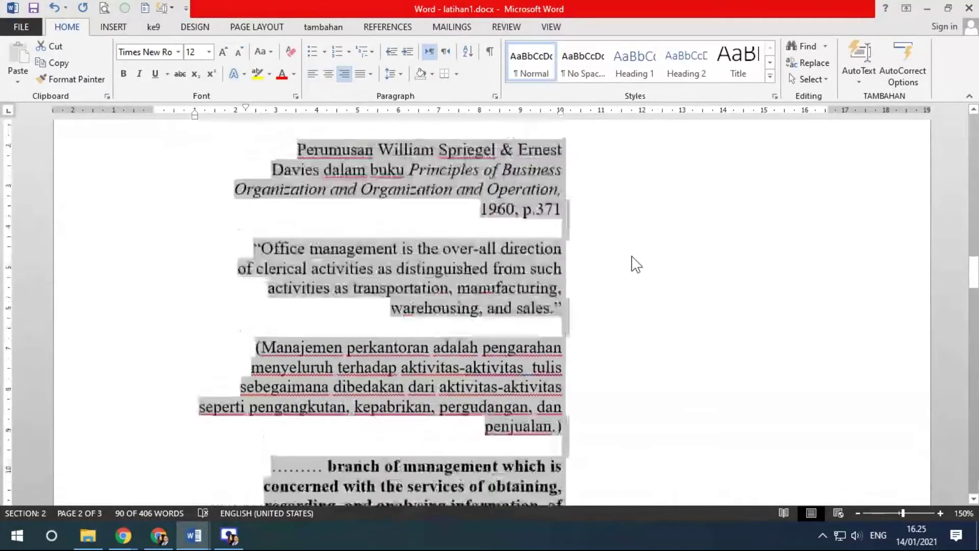
Try the right indent of the four sample paragraphs at about 14.8 cm and 17.5 cm, and leave it at the 16.5 cm margin.
mouse_move(568, 115)
mouse_down()
mouse_move(776, 122)
mouse_move(740, 125)
mouse_move(763, 128)
mouse_up()
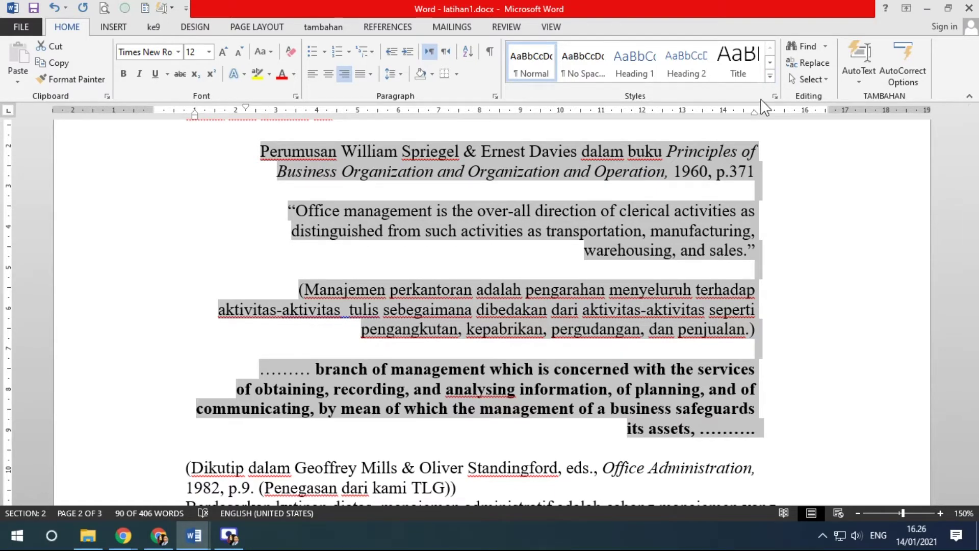
mouse_move(754, 112)
mouse_down()
mouse_move(614, 122)
mouse_move(865, 132)
mouse_up()
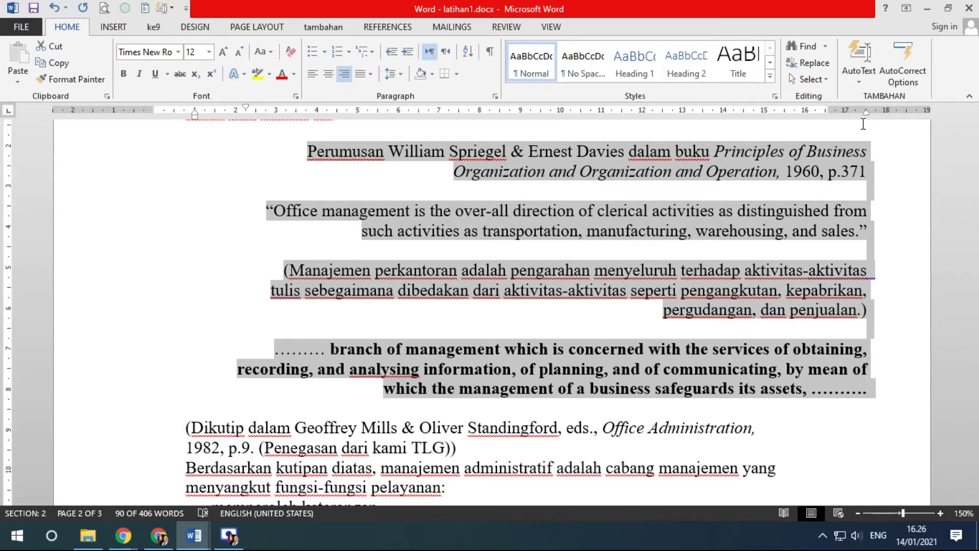
drag(865, 112, 828, 114)
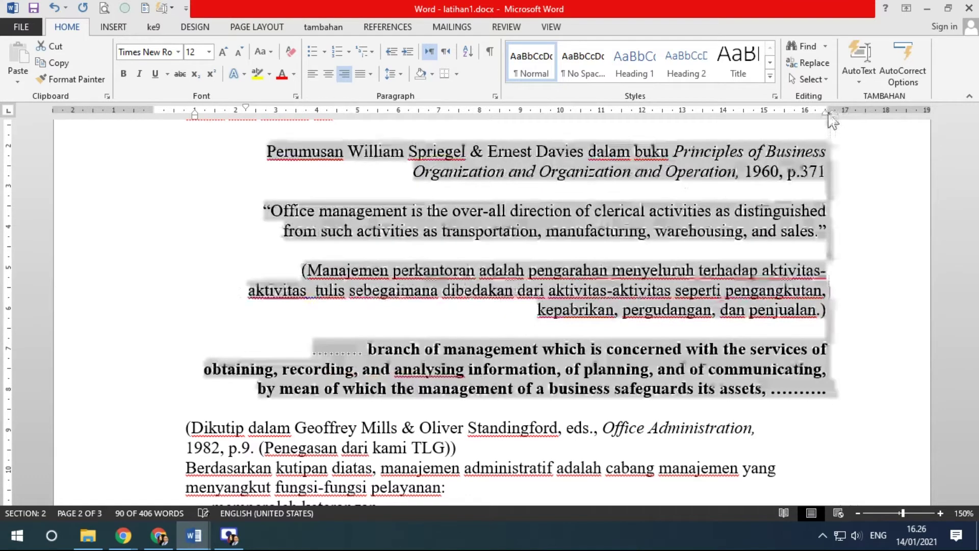
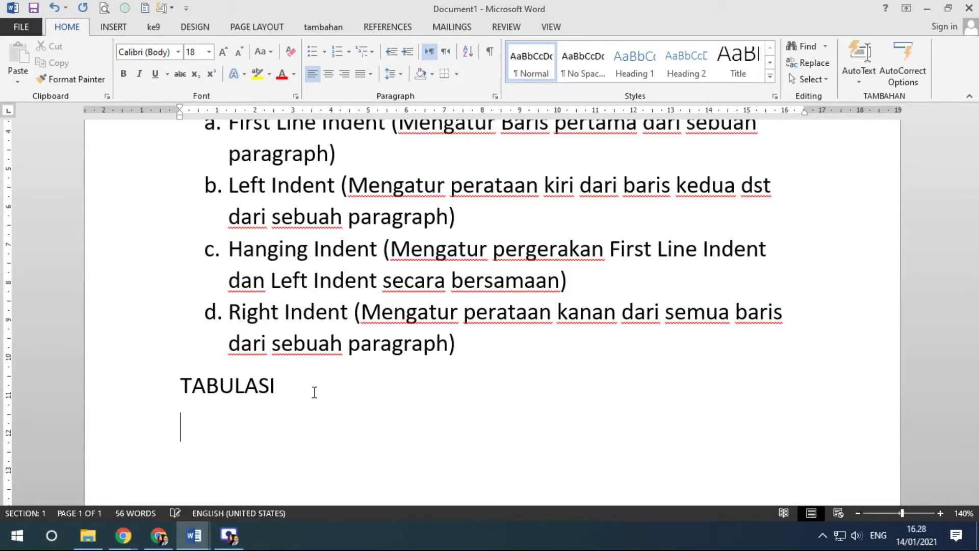
In Document1, add the line "Jenis – jenis tabulasi :" below the TABULASI heading and make the heading bold.
text(Jenis - j)
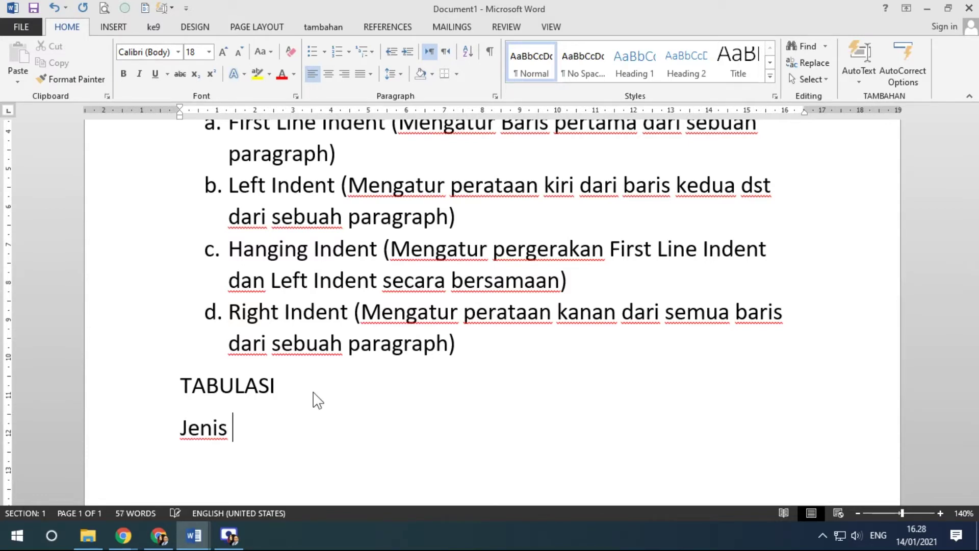
text(enis tabulasi )
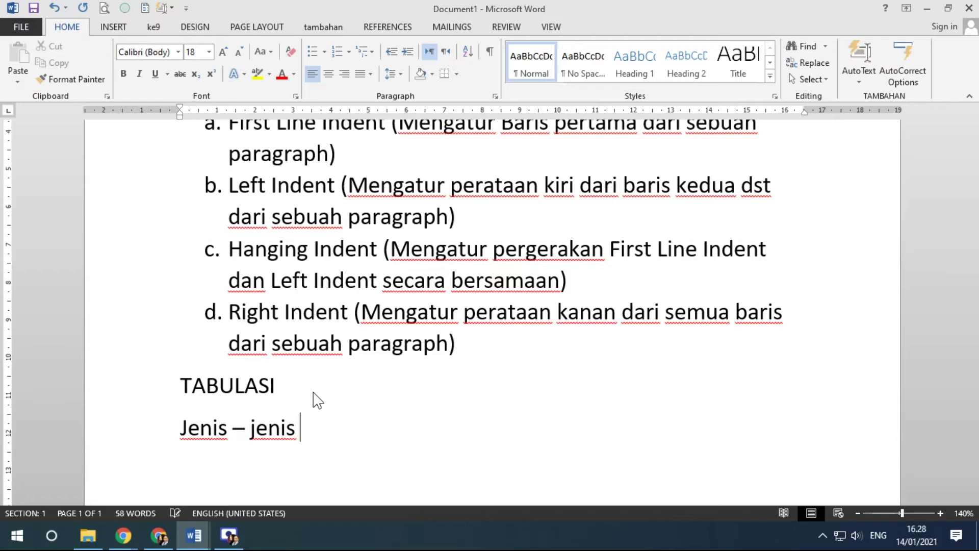
text(:)
click(313, 393)
triple_click(313, 392)
key(ctrl+b)
Append the description "(Penanda – penanda yg dipasang pd ruller utk menghandle pergerakan tombol TAB)" to the TABULASI heading.
key(Right)
key(Up)
key(End)
text(()
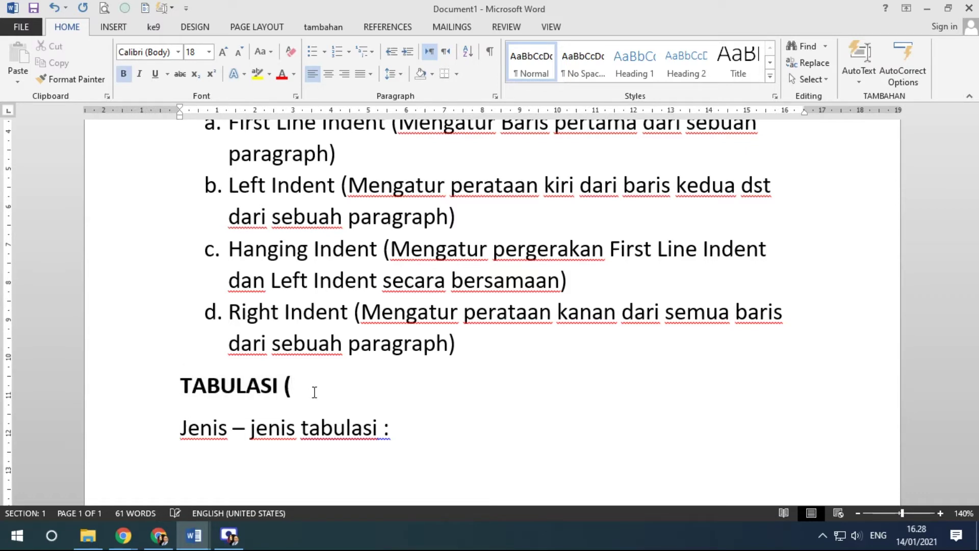
text(Penanda )
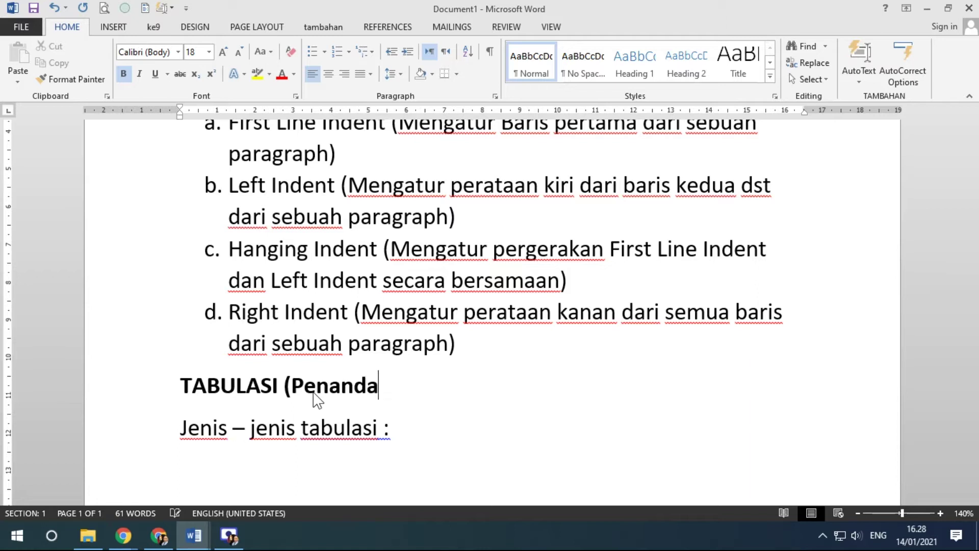
text(- penanda yag)
key(BackSpace)
key(BackSpace)
text(g dipasa)
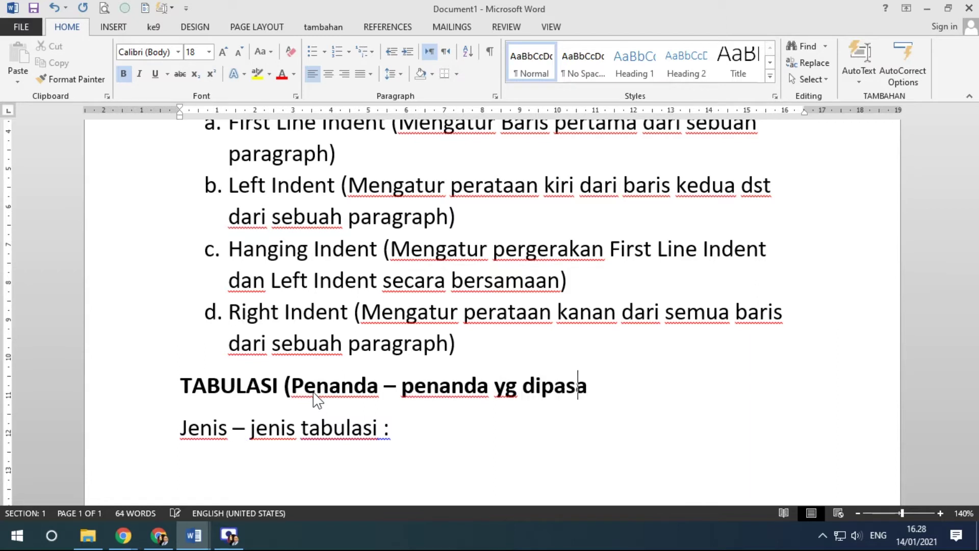
text(ng pd ru)
key(BackSpace)
text(pd )
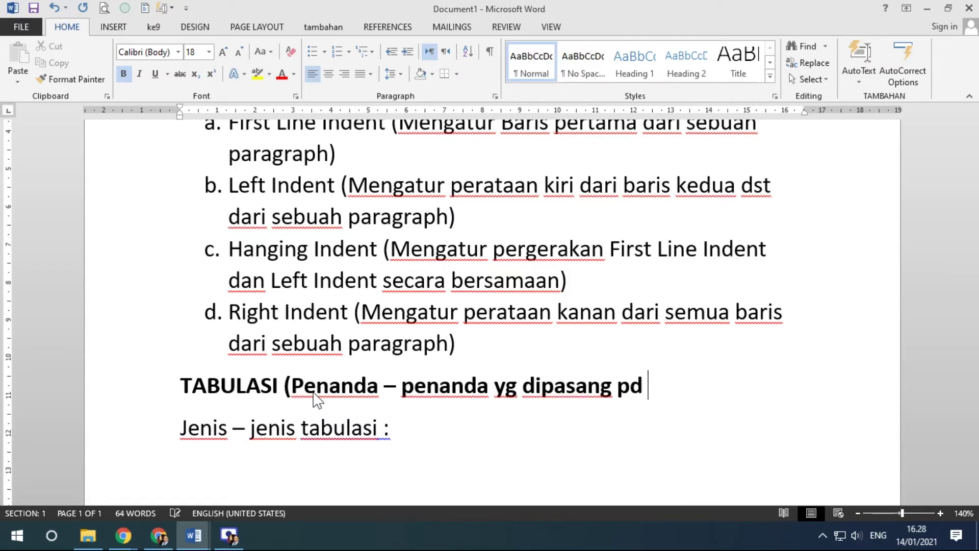
text(ruller u)
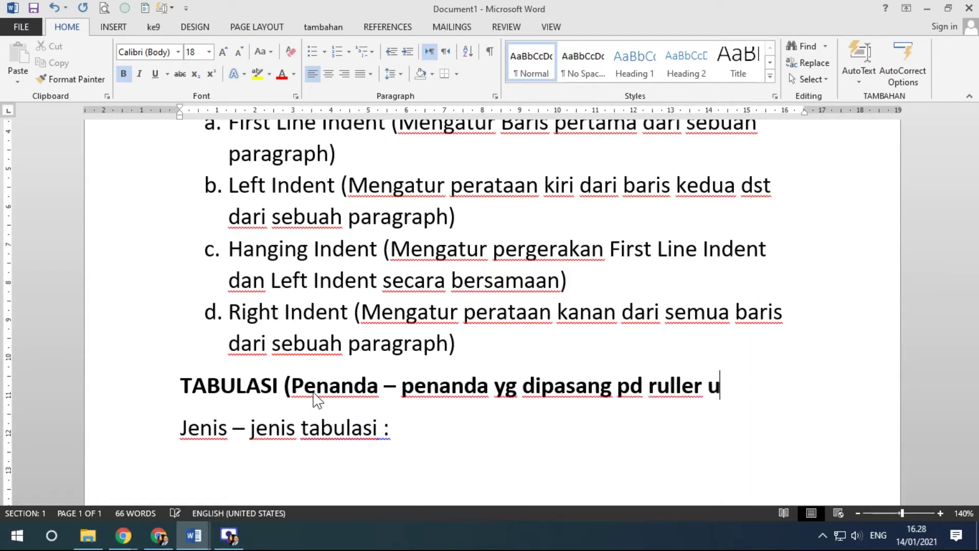
text(tk meng)
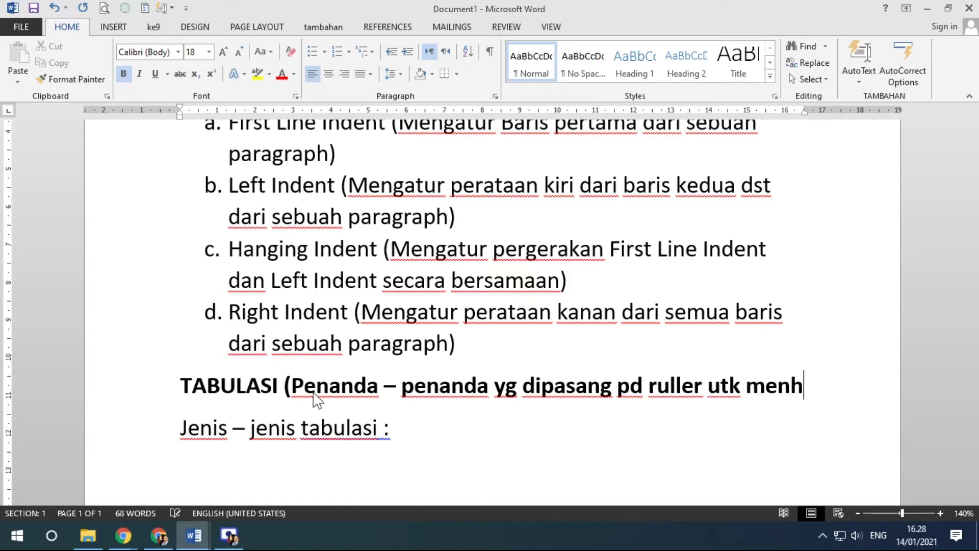
text(handle pe)
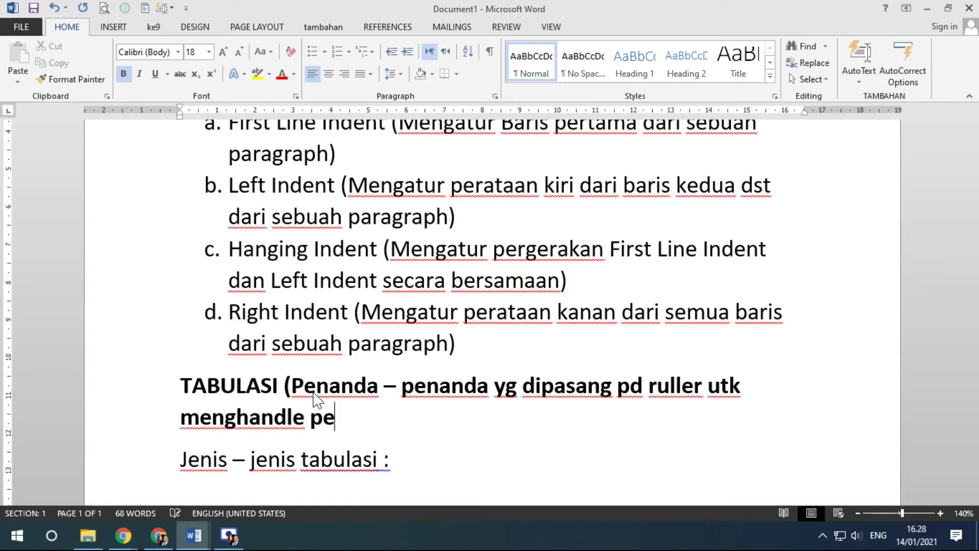
text(rgerakan to)
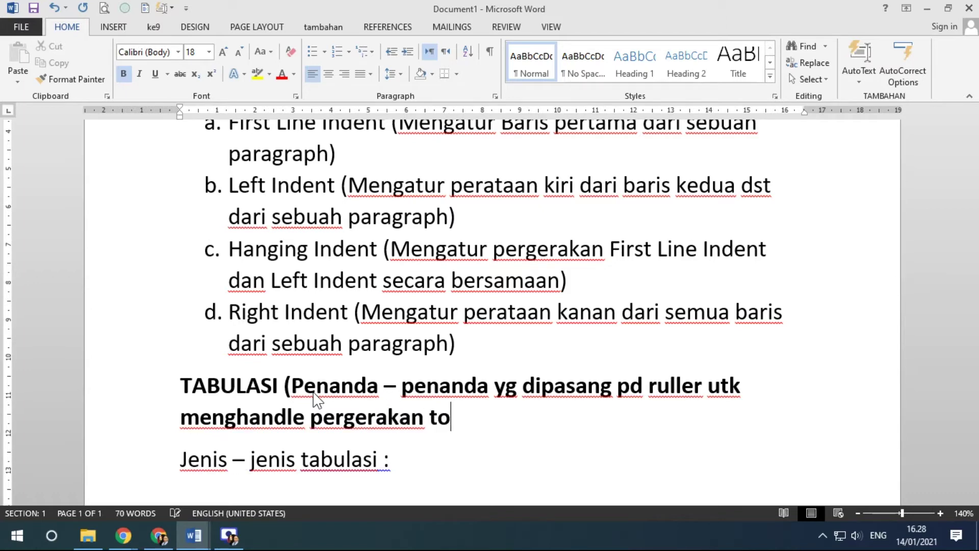
text(mbol TAB))
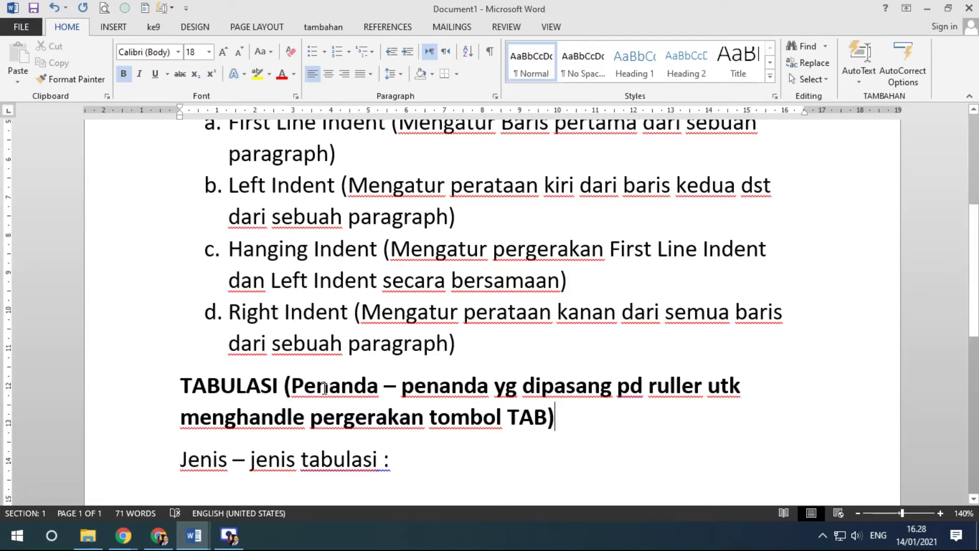
Demonstrate the default tab jumps by inserting several tabs inside the word "tabulasi" and removing them again.
scroll(308, 383, down, 3)
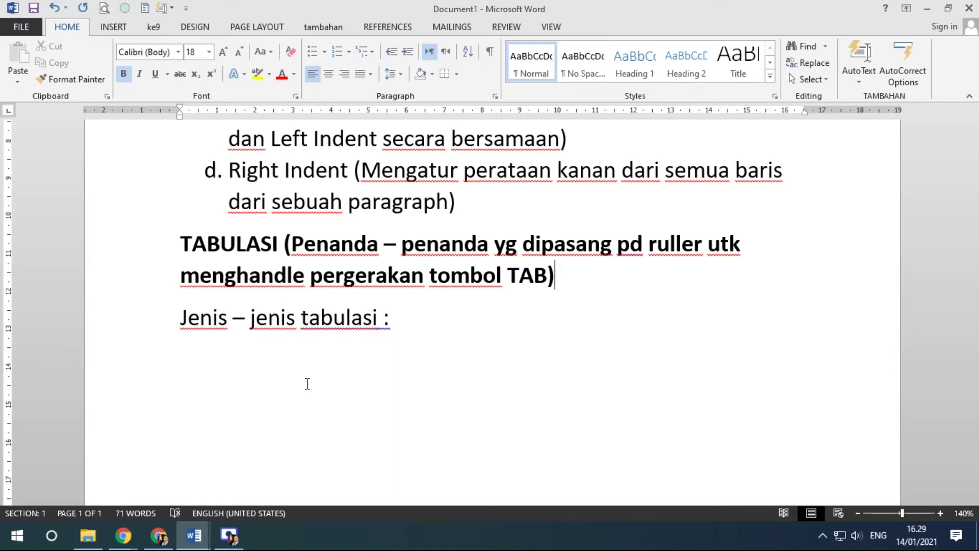
click(357, 319)
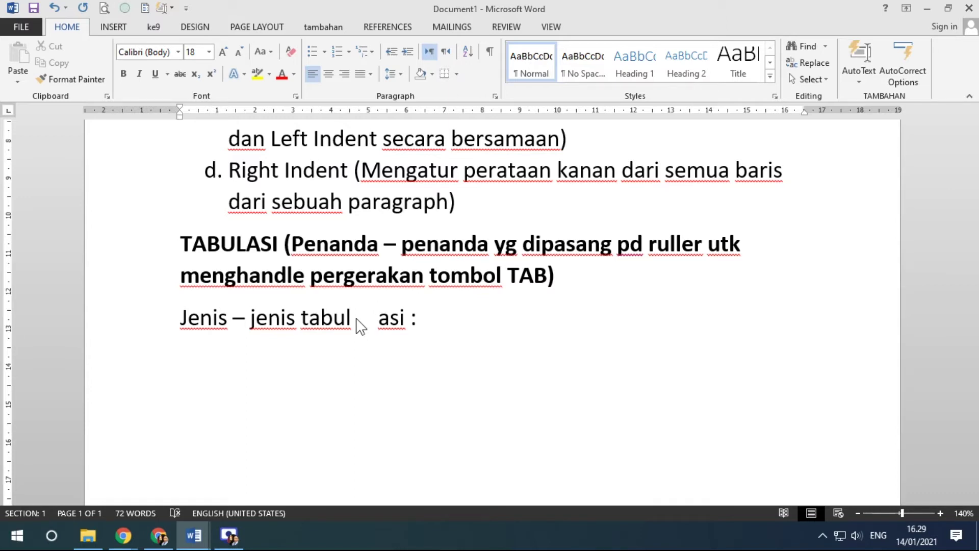
key(BackSpace)
key(BackSpace)
key(BackSpace)
key(BackSpace)
key(BackSpace)
key(Tab)
key(Tab)
key(Tab)
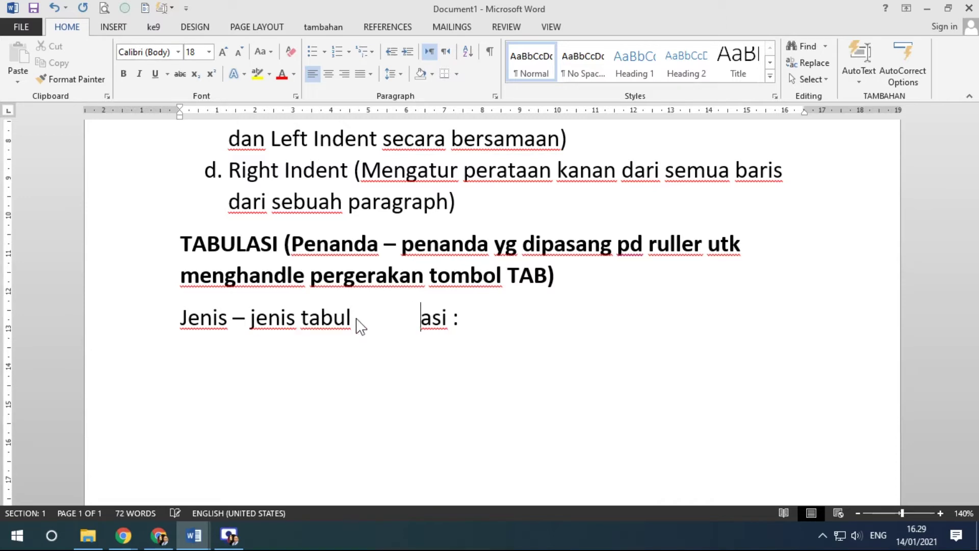
key(Tab)
key(Tab)
key(Tab)
key(Tab)
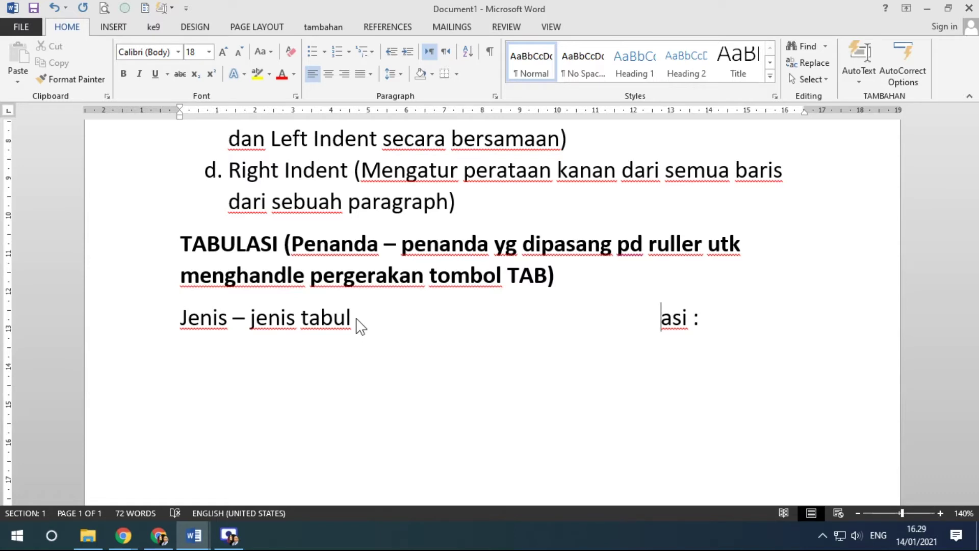
key(BackSpace)
key(BackSpace)
key(BackSpace)
key(BackSpace)
key(BackSpace)
key(BackSpace)
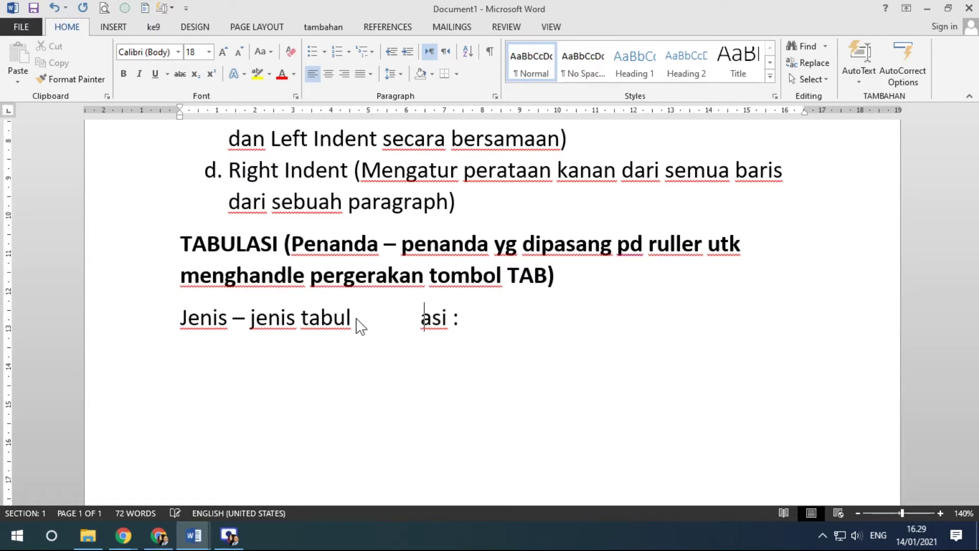
key(BackSpace)
Start a numbered list below "Jenis – jenis tabulasi :" with the first item "Tabulasi Kiri (Left Tab)".
key(Return)
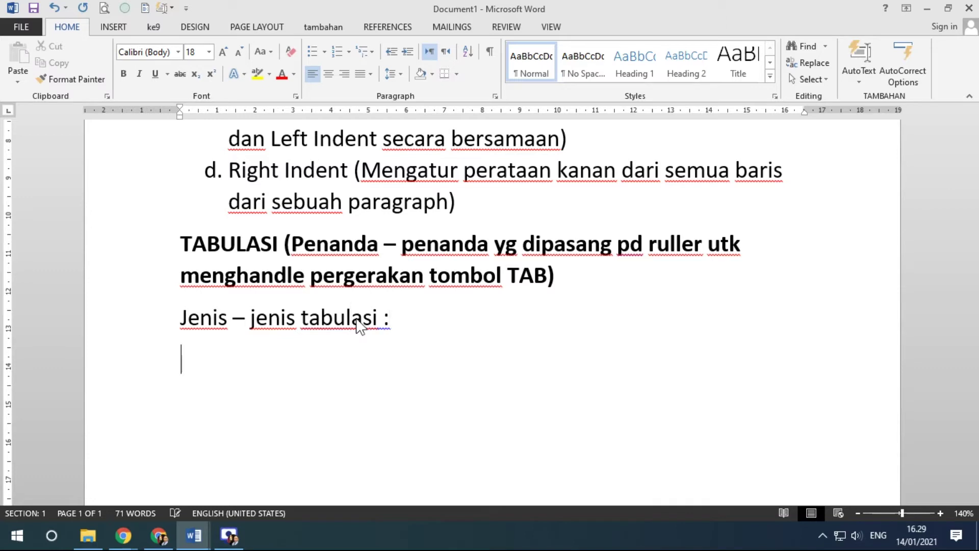
text(1. )
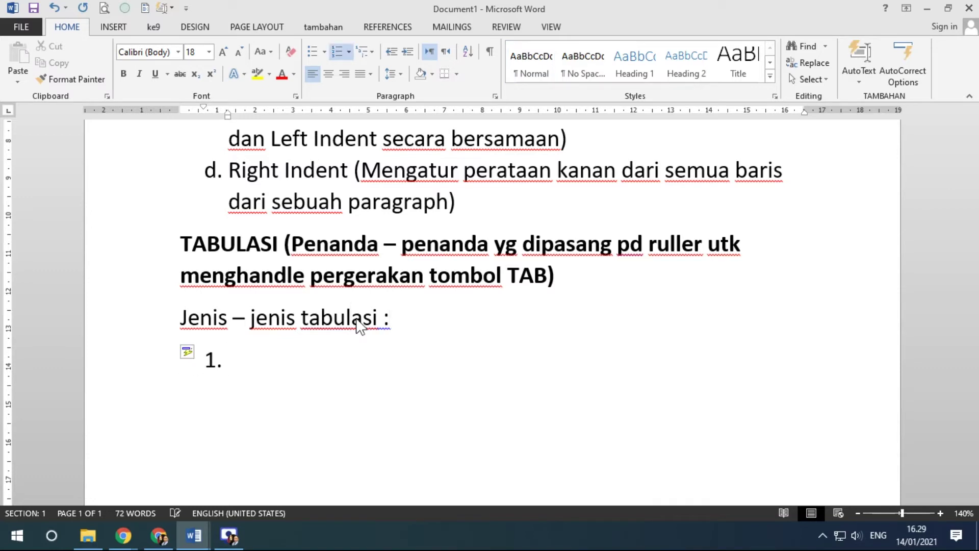
text(Tabulasi K)
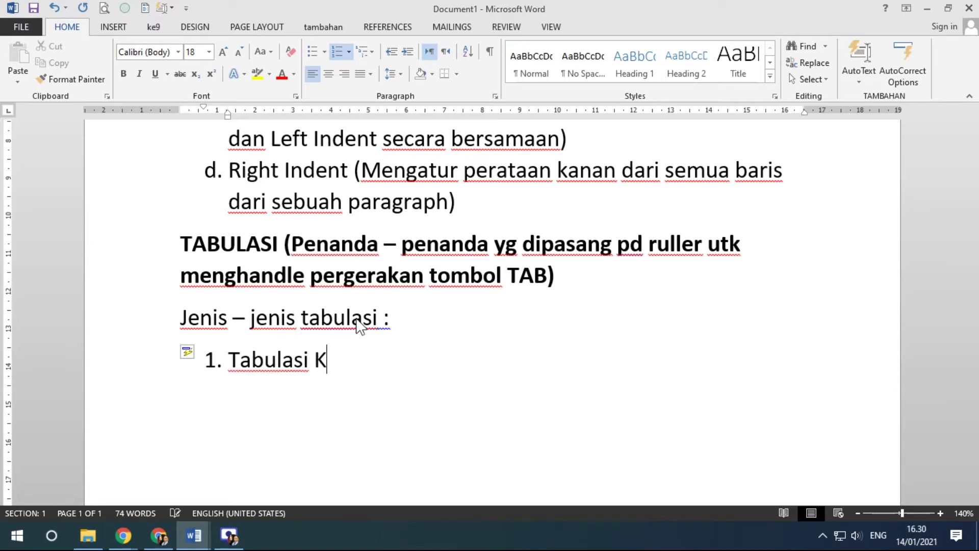
text(iri (Left Tab))
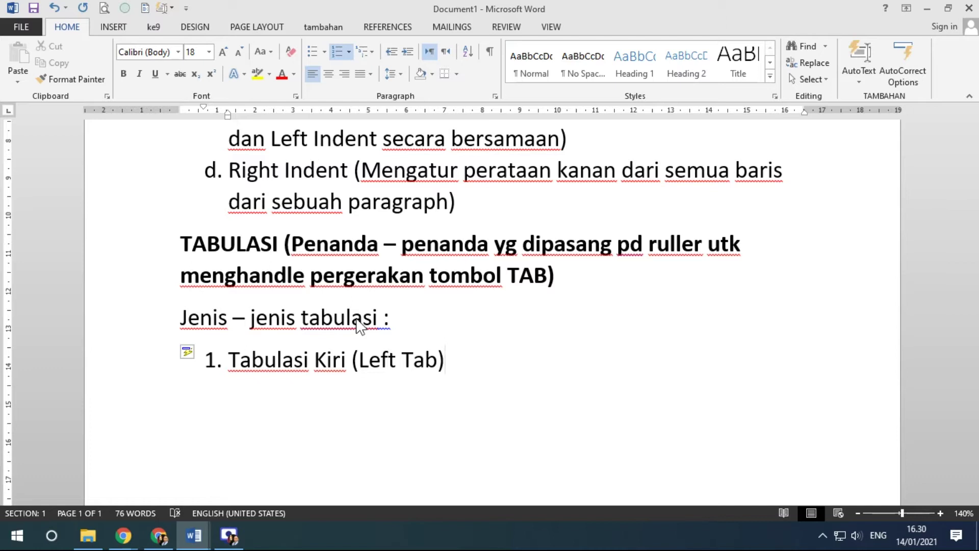
Add the items "Tabulasi Kanan (Right Tab)", "Tabulasi Tengah (Center Tab)", "Decimal Tab" and "Bar Tab", and end the list with an unindented paragraph.
scroll(542, 247, down, 2)
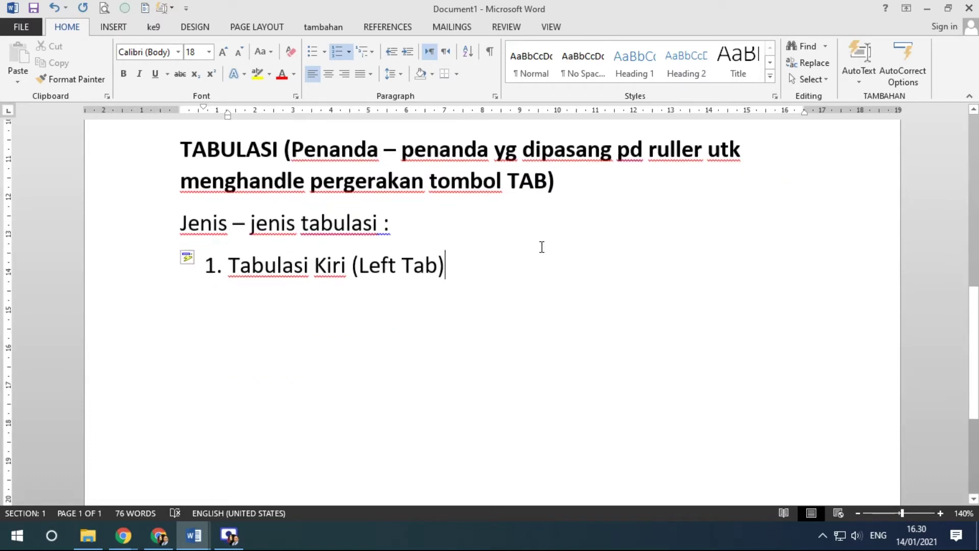
key(Return)
text(Tabulasi Kanan (Right Tab))
key(Return)
text(Tabulasi Tengah (Center Tab))
key(Return)
text(Decimal Tab)
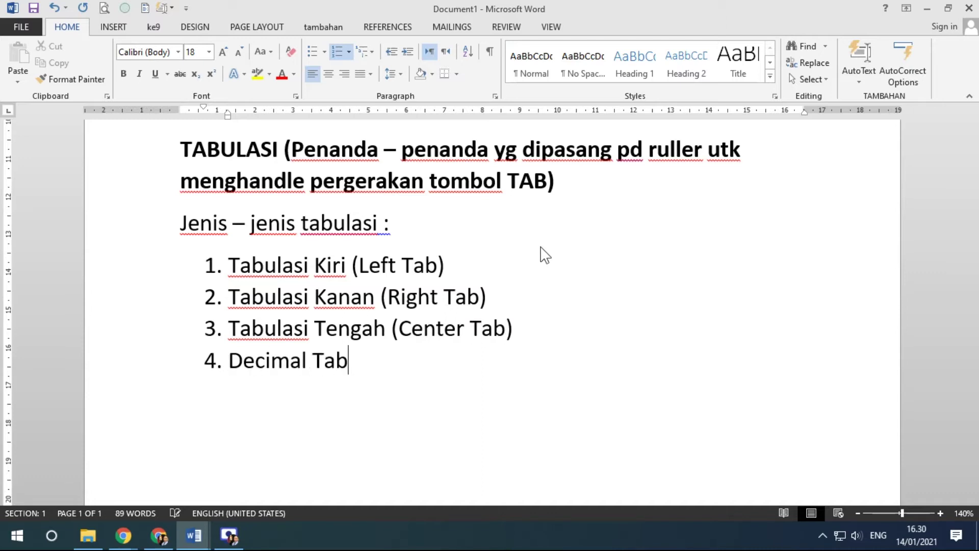
key(Return)
text(Bar Tab)
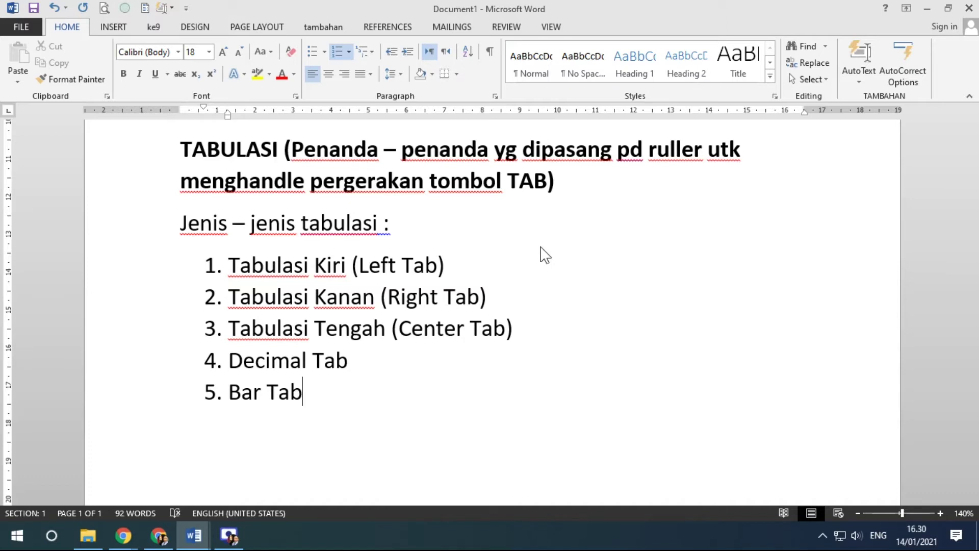
key(Return)
key(Return)
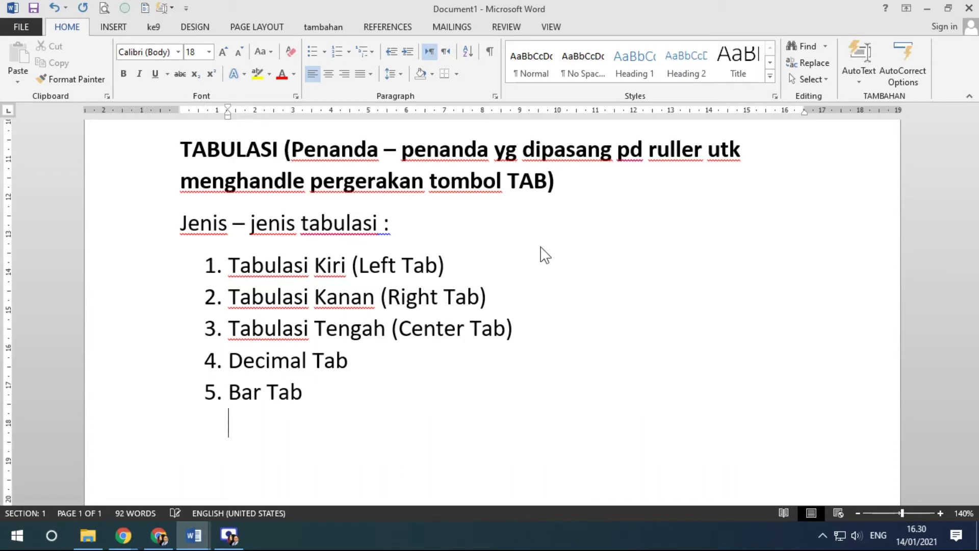
key(BackSpace)
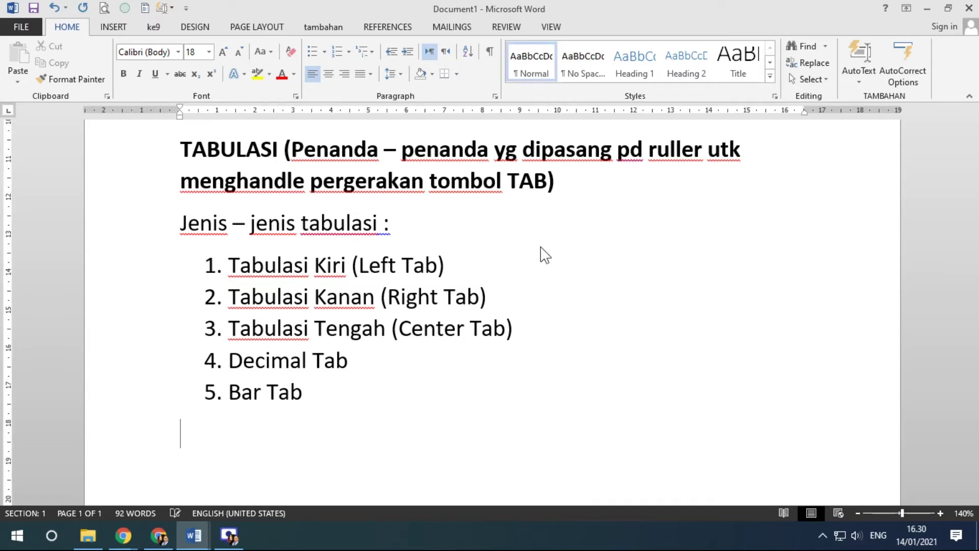
Write "Aku" below the list, and demonstrate the default tab jumps by inserting and removing tabs after the "A".
text(aku)
key(Left)
key(Left)
key(Tab)
key(Tab)
key(Tab)
key(Tab)
key(BackSpace)
key(BackSpace)
key(BackSpace)
key(BackSpace)
key(Tab)
key(Tab)
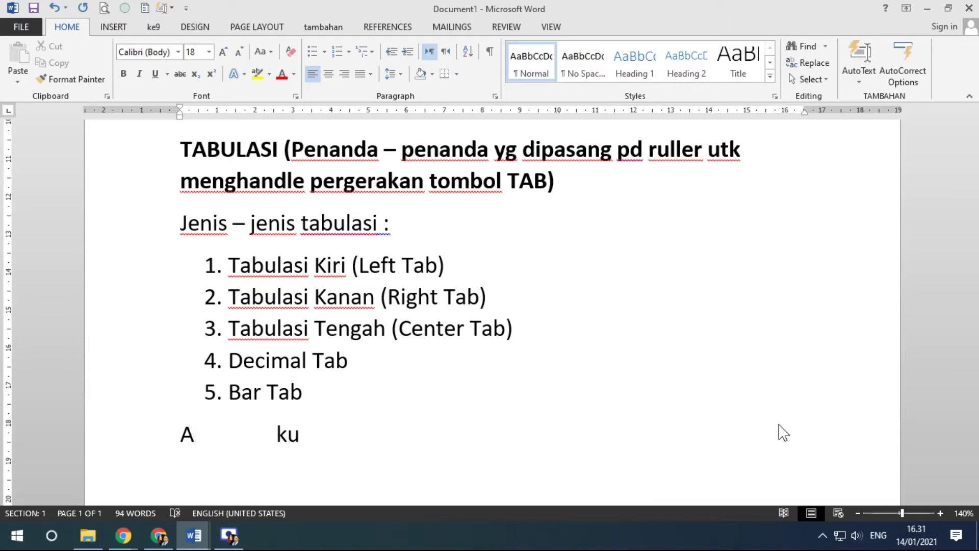
key(BackSpace)
key(BackSpace)
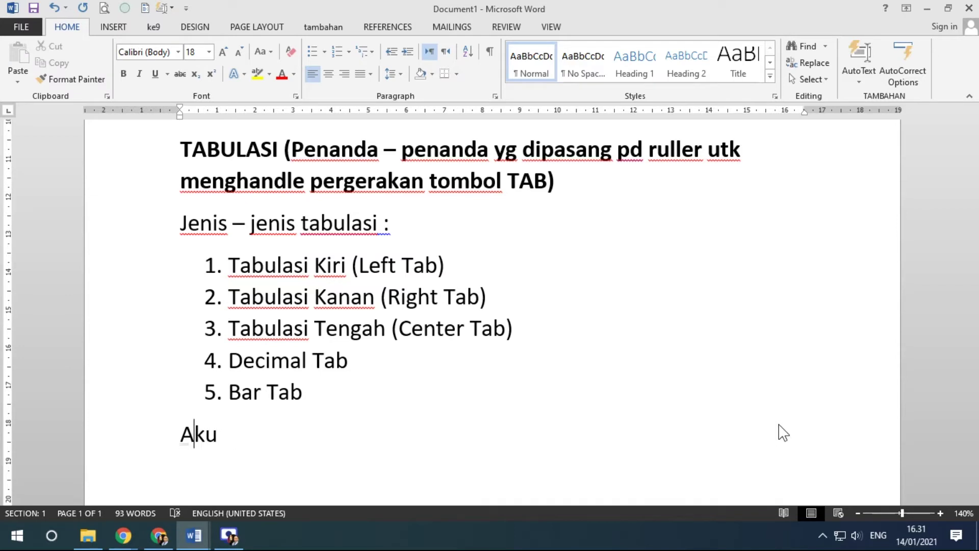
Cycle the ruler's tab selector through the tab stop types, including Right Tab and Decimal Tab, ending on Left Tab.
click(7, 111)
click(8, 112)
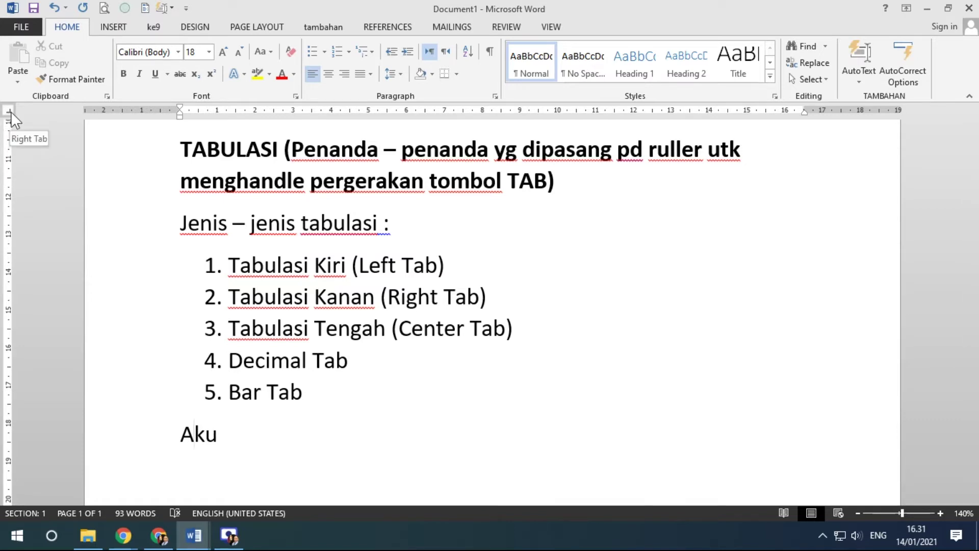
click(10, 110)
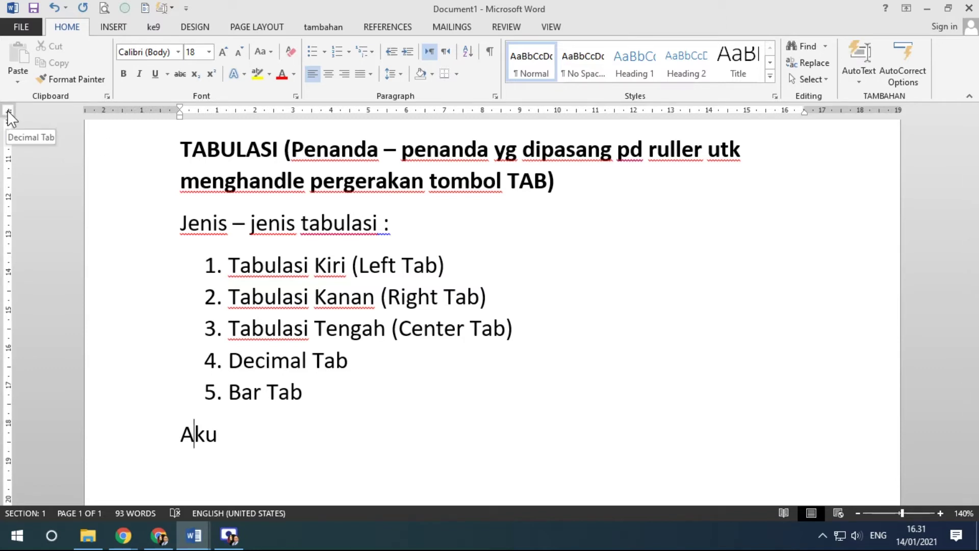
click(8, 110)
click(10, 111)
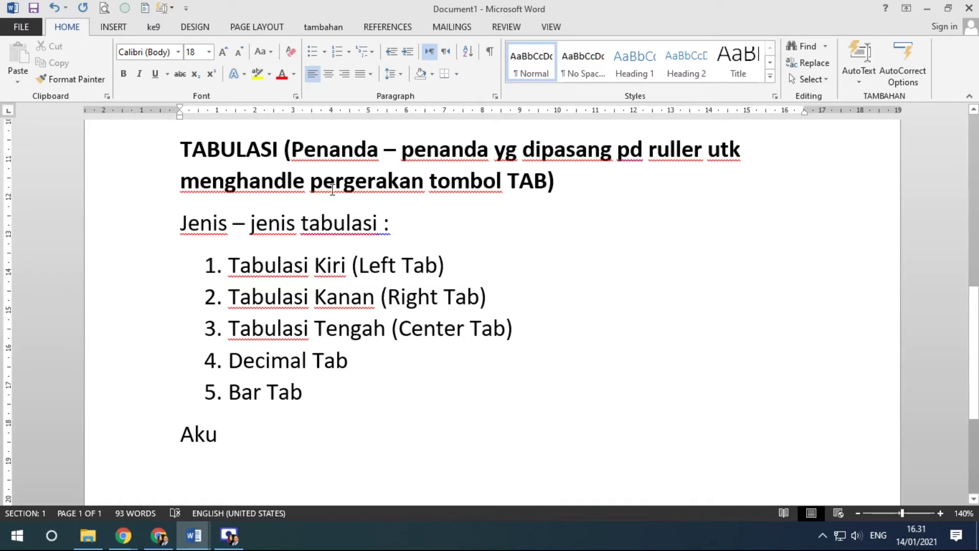
click(7, 111)
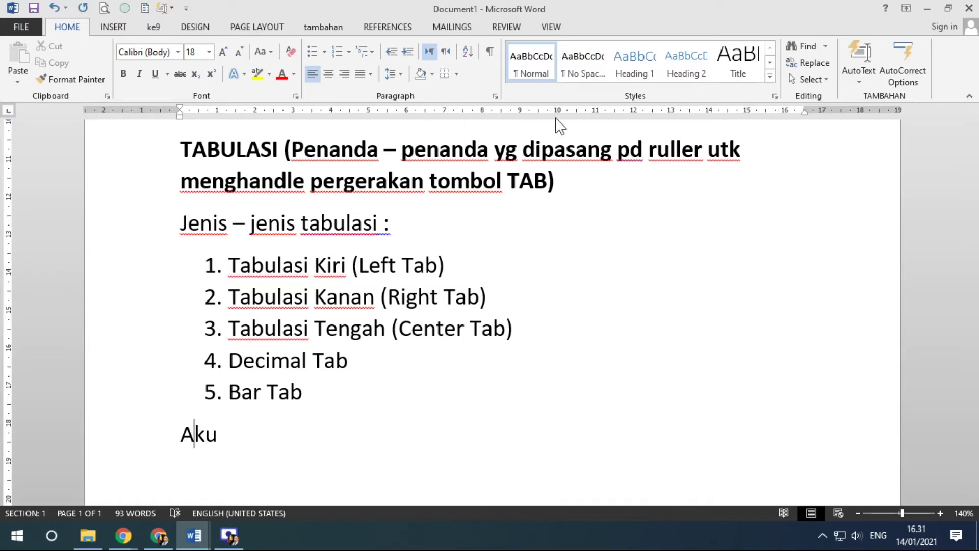
Set a Left Tab stop at about the 11.5 mark on the ruler, and insert and remove a tab after the "A" in "Aku".
click(615, 111)
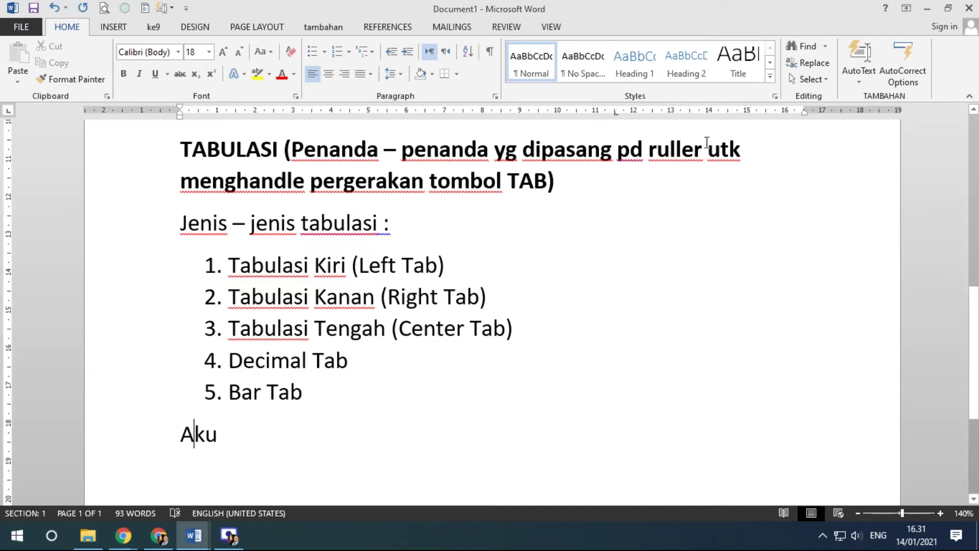
scroll(758, 169, up, 2)
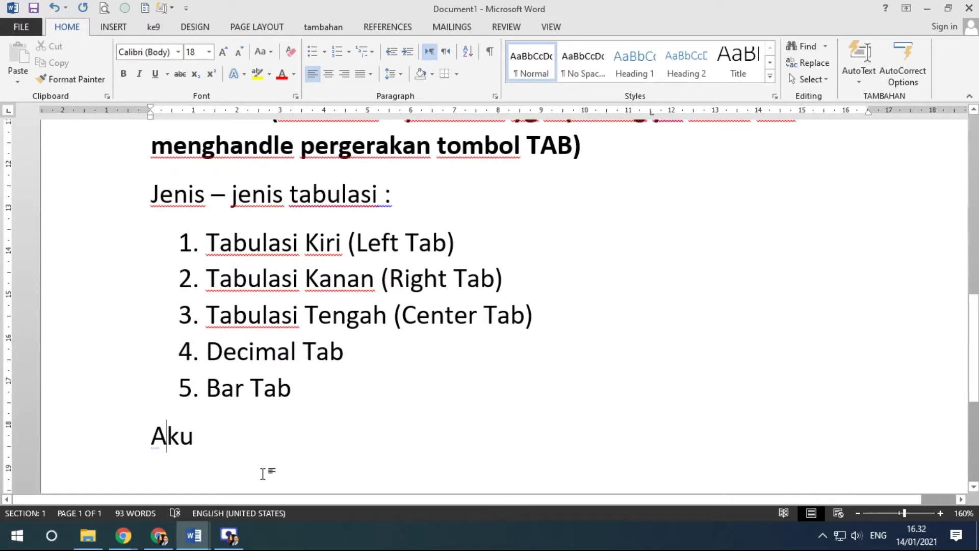
key(Tab)
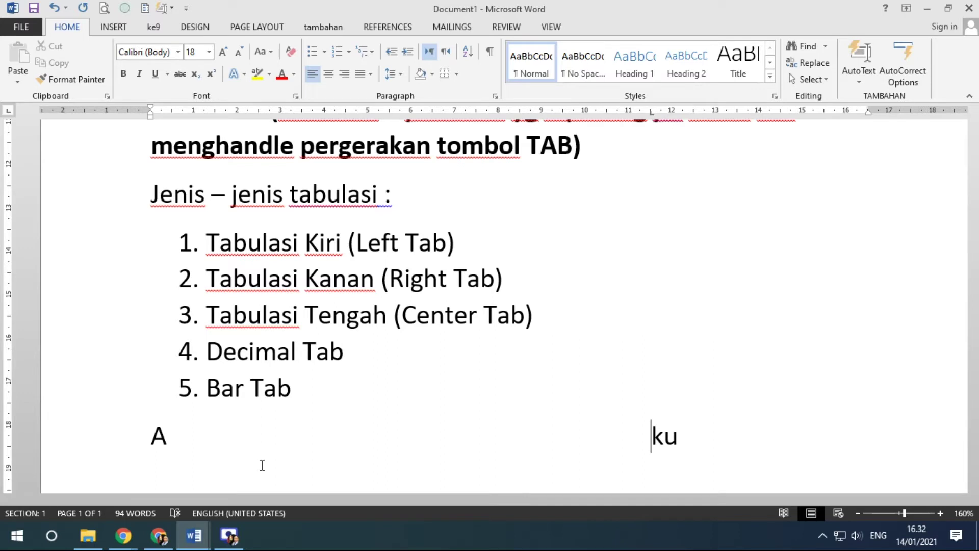
key(BackSpace)
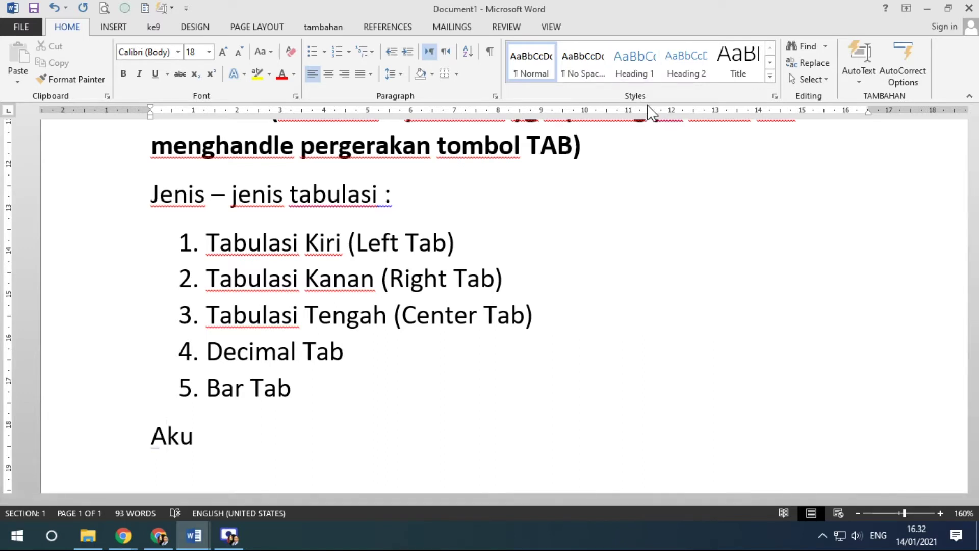
Set a Center Tab stop at about the 10.5 mark, centre "ku" on it with a tab, and remove both the tab and the stop.
click(8, 111)
click(608, 112)
key(Tab)
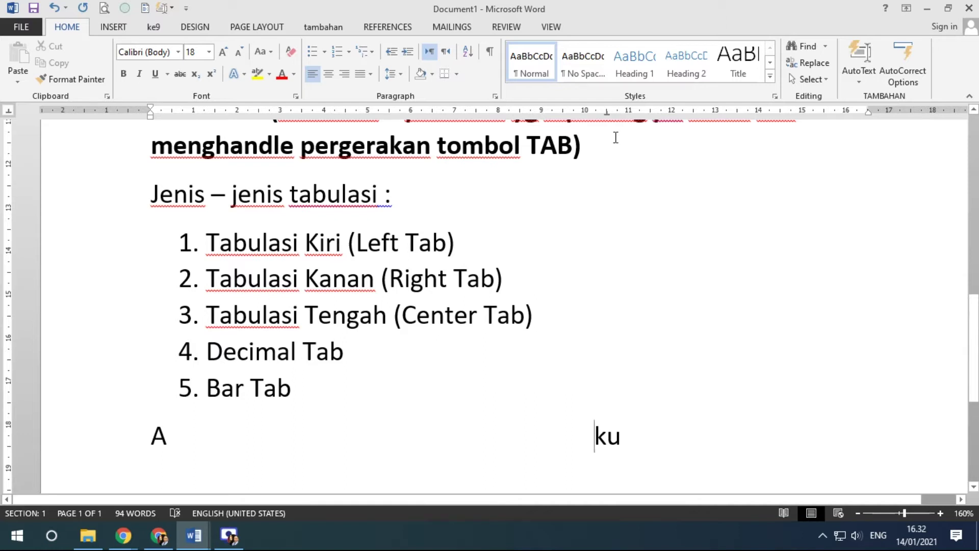
key(BackSpace)
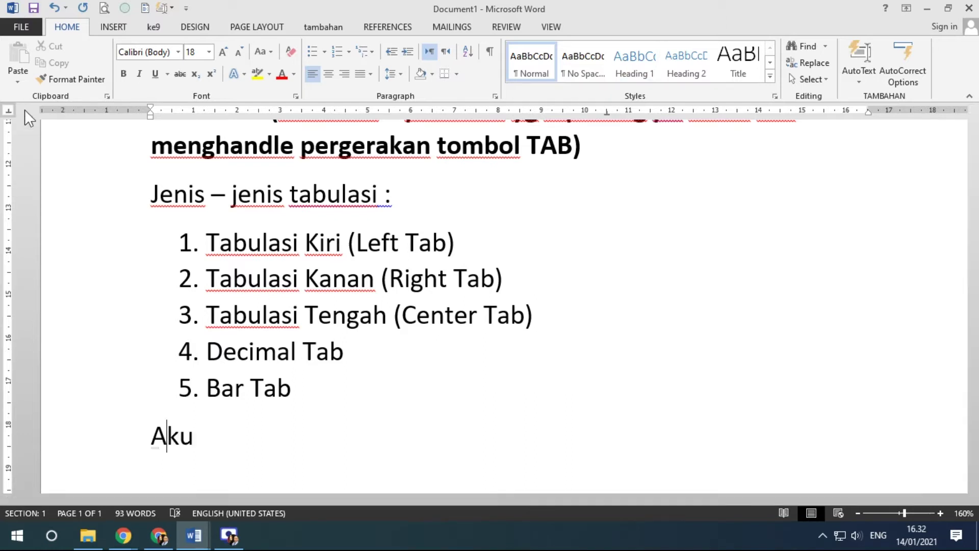
drag(608, 111, 608, 125)
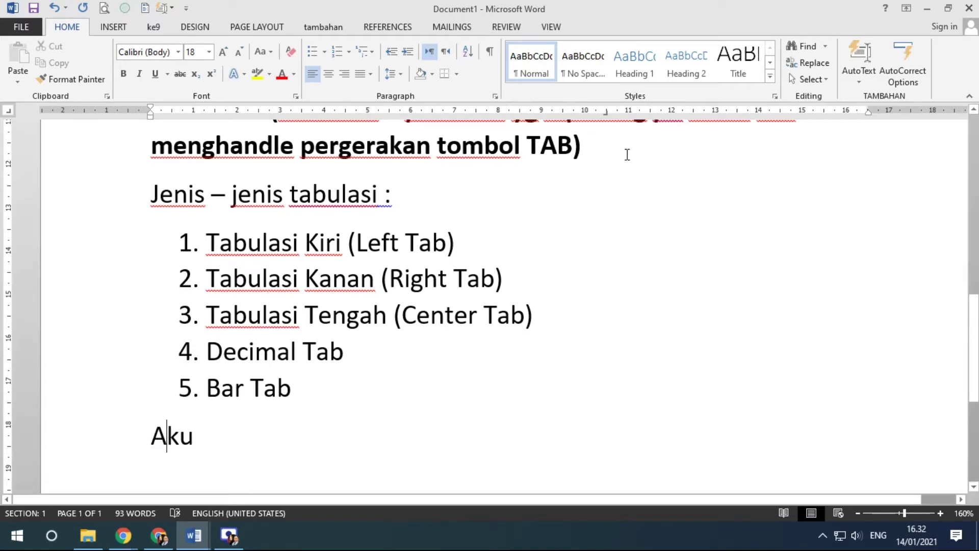
Demonstrate a Right Tab stop at about the 10.5 mark twice, aligning "ku" to it and removing the stop and tab each time.
key(Tab)
drag(607, 112, 607, 112)
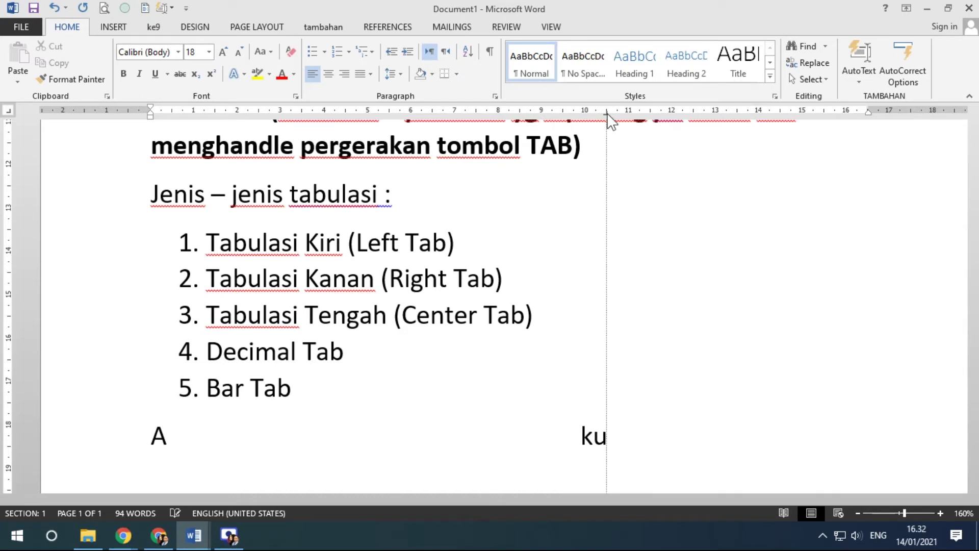
drag(606, 113, 607, 112)
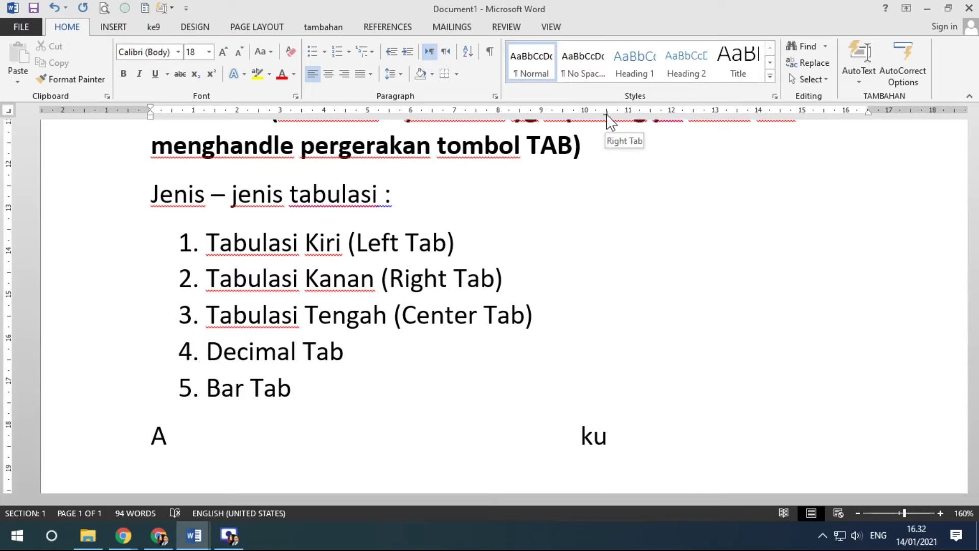
drag(607, 113, 607, 116)
key(ctrl+z)
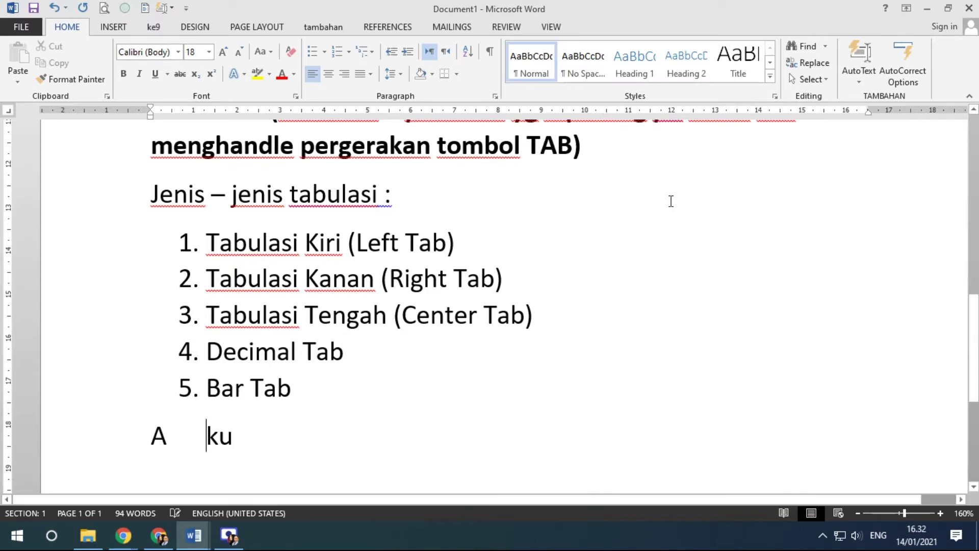
key(ctrl+z)
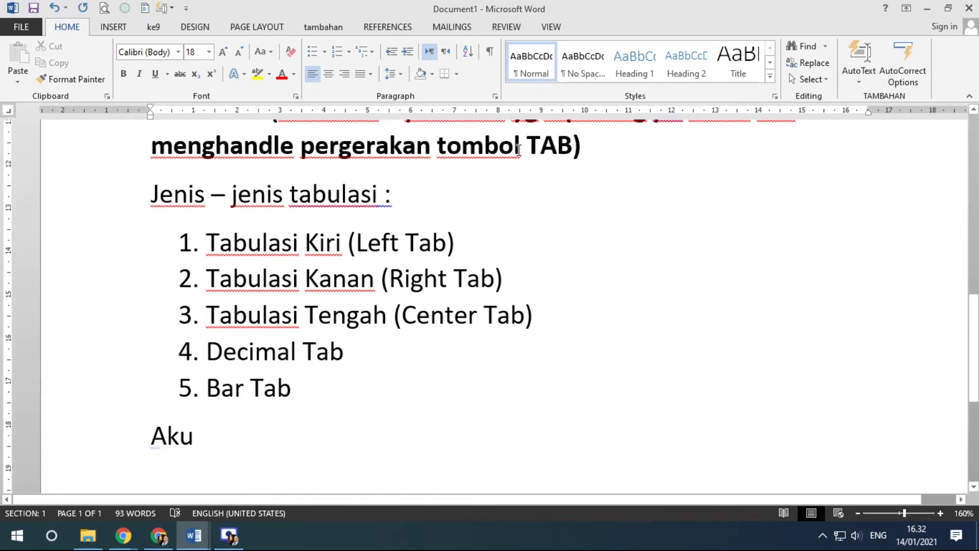
click(606, 111)
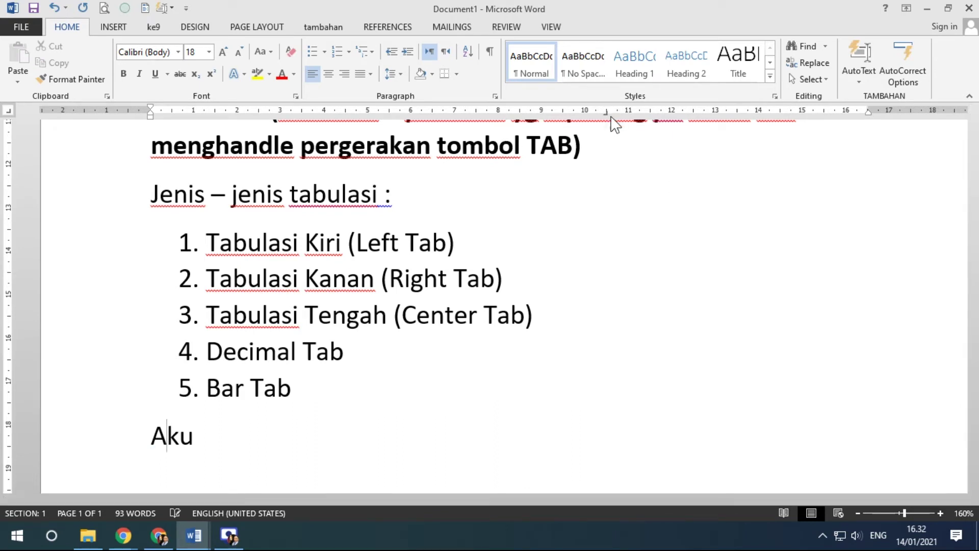
key(Tab)
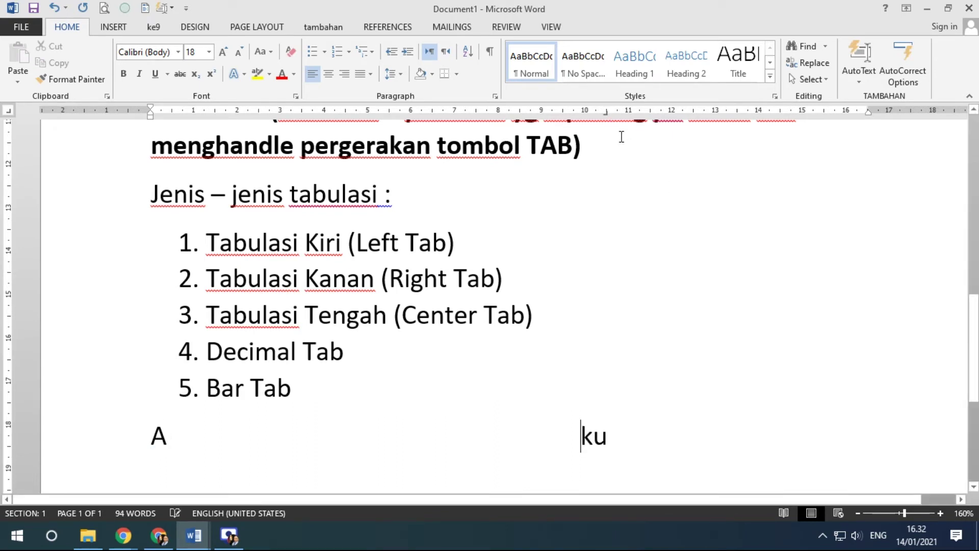
click(606, 111)
key(ctrl+z)
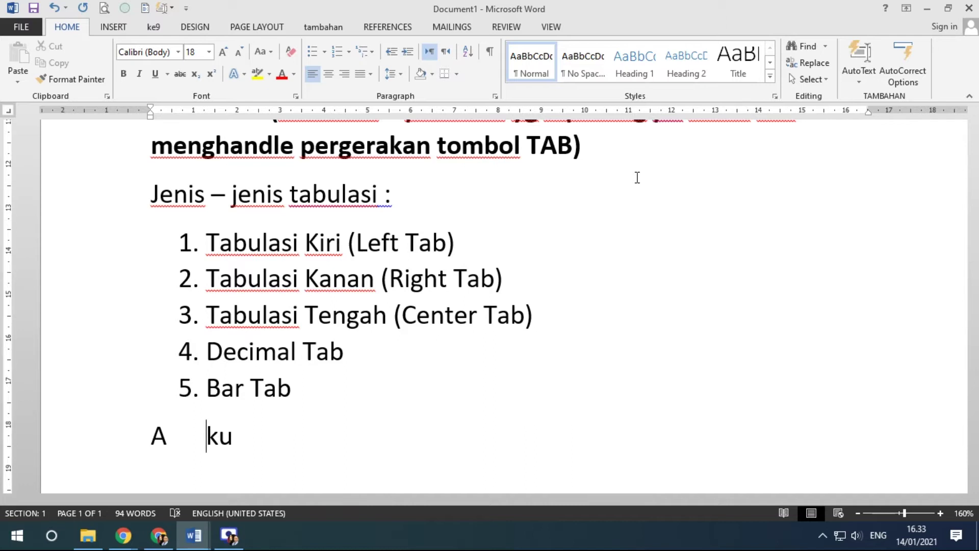
key(BackSpace)
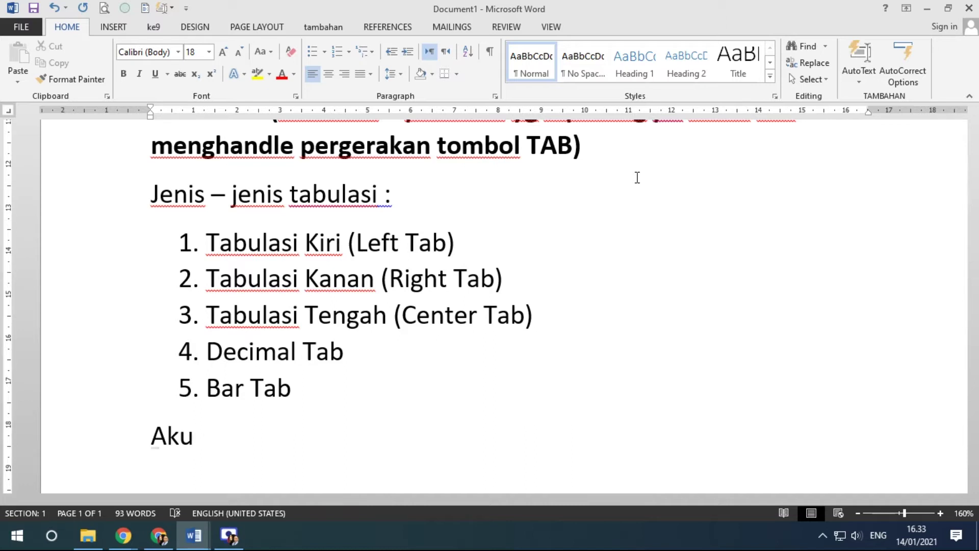
Set a Decimal Tab stop at about the 10.5 mark, align "ku" to it with a tab, and remove both the tab and the stop.
click(9, 110)
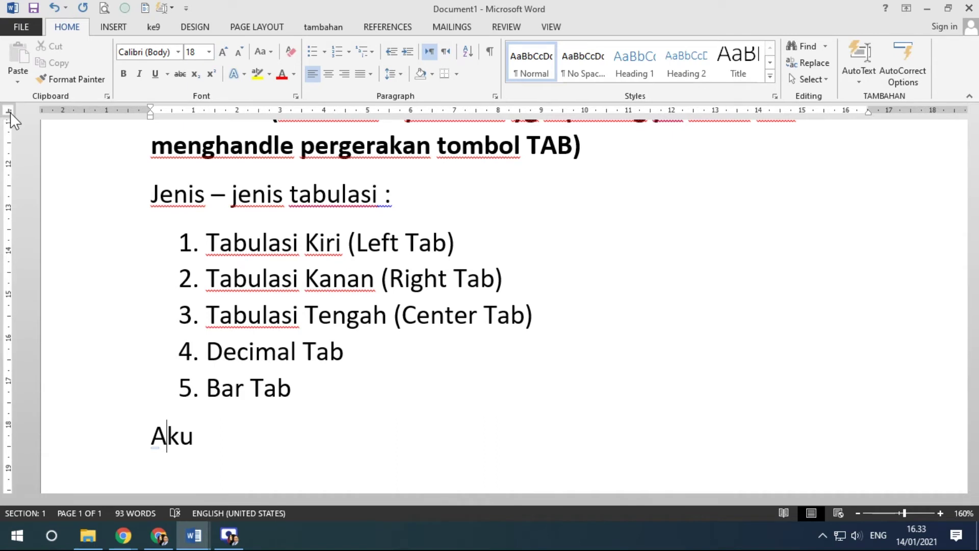
click(607, 111)
key(Tab)
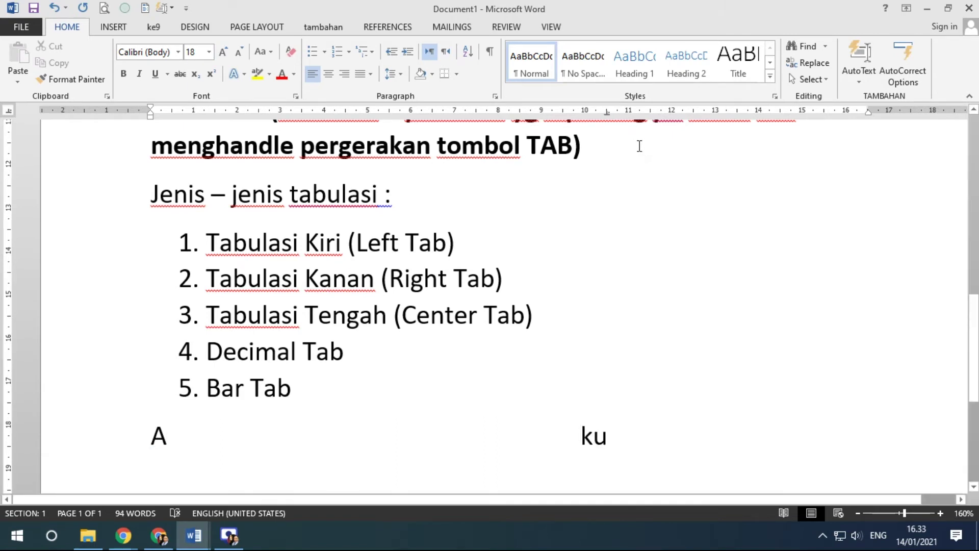
key(BackSpace)
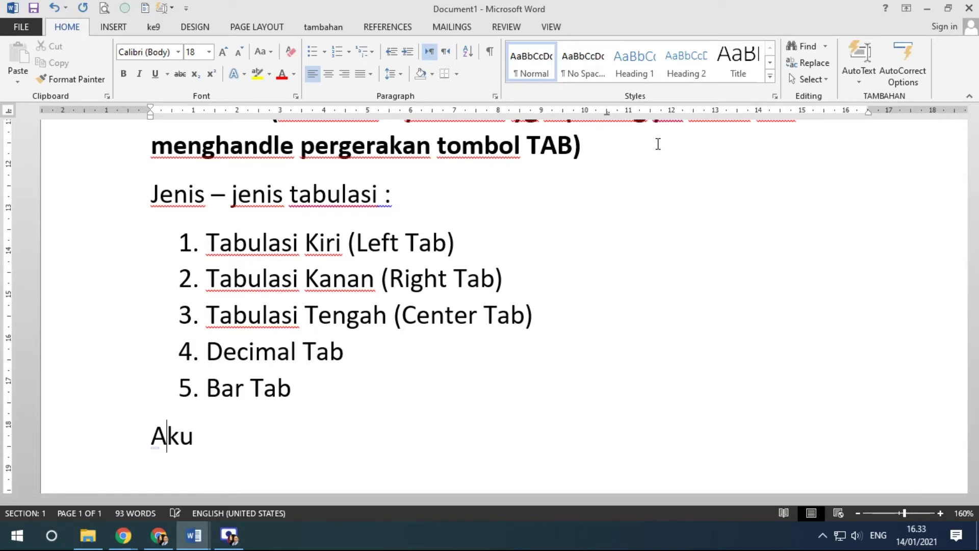
drag(607, 111, 616, 150)
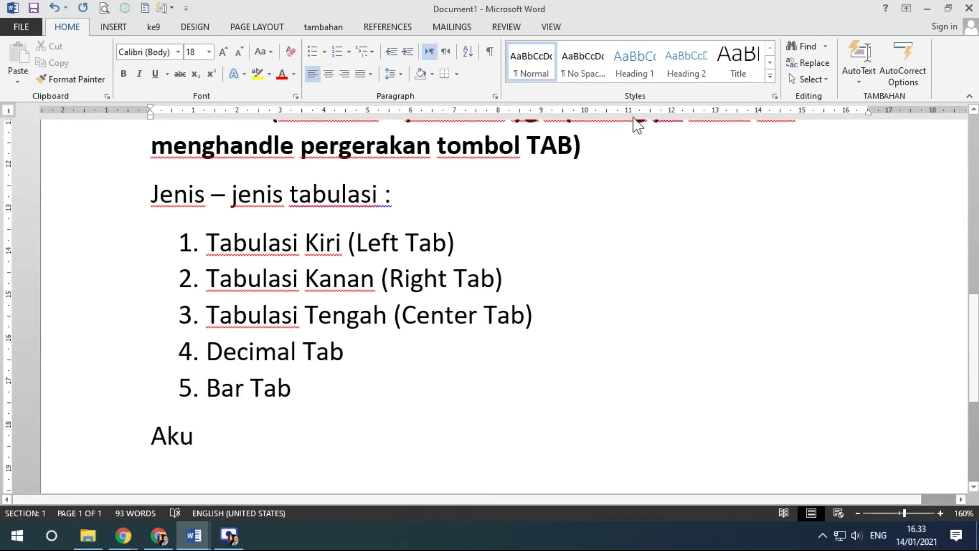
Add Bar Tab stops to the "Aku" paragraph at about the 10.5, 6.75 and 1.75 marks on the ruler.
click(607, 112)
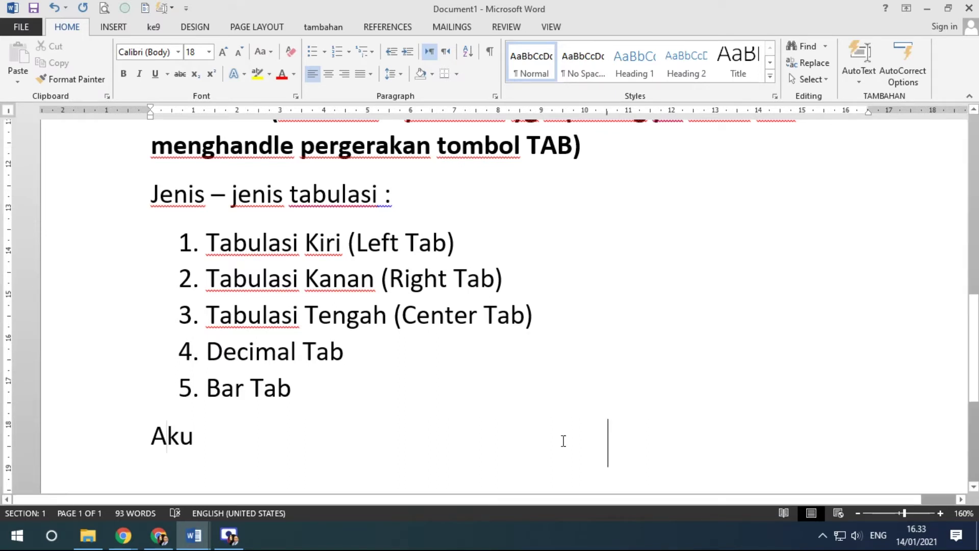
click(444, 111)
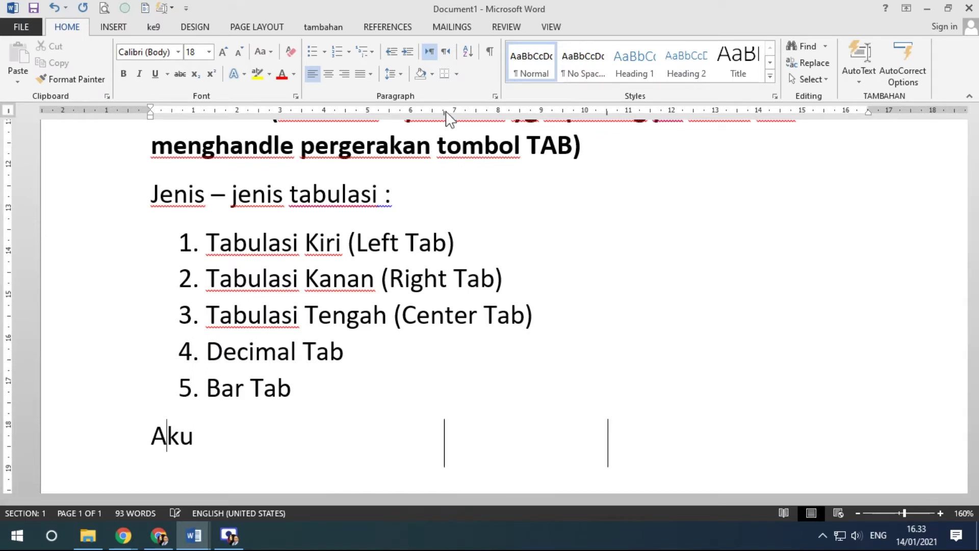
click(228, 111)
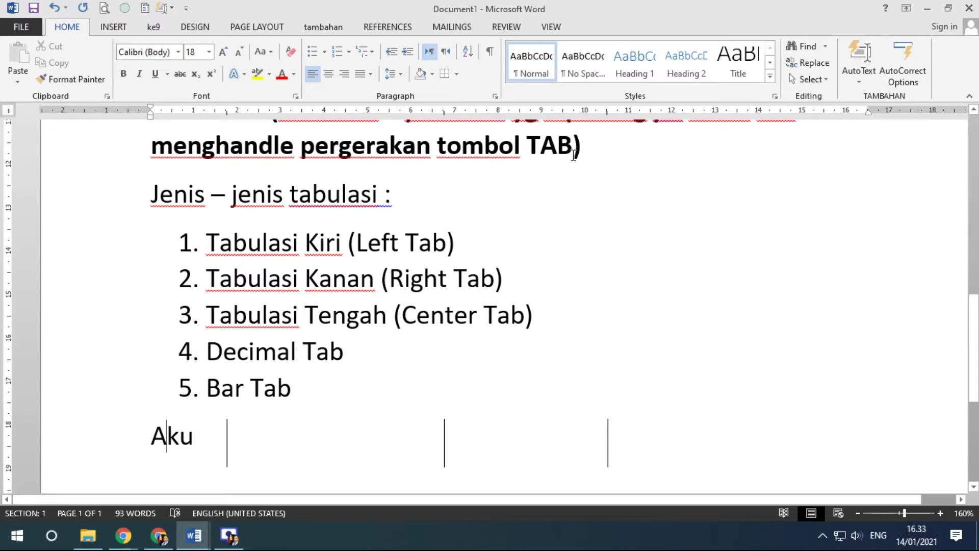
Switch to latihan1.docx and examine the bar tabs in the header row of the BANK SYARIAH TWF table.
mouse_move(194, 535)
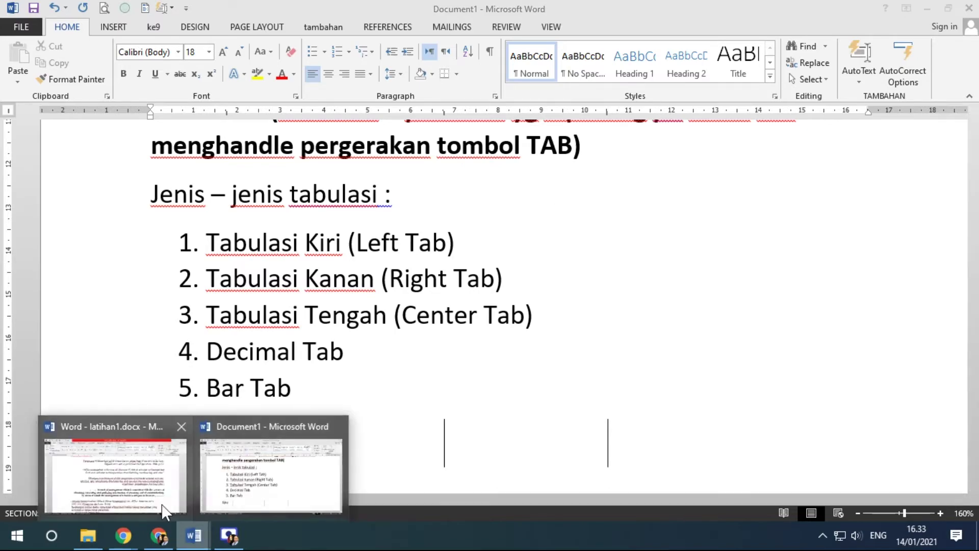
click(114, 469)
scroll(350, 377, down, 20)
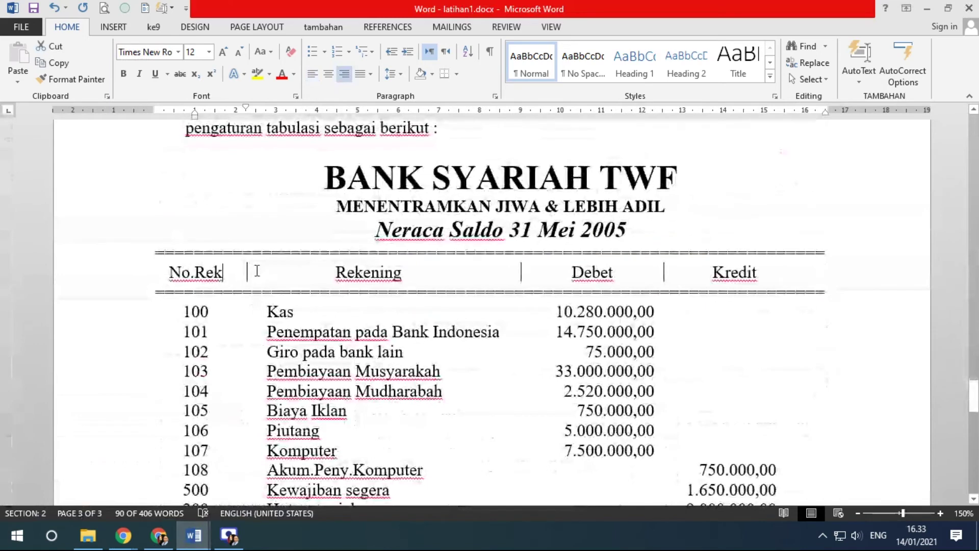
click(258, 271)
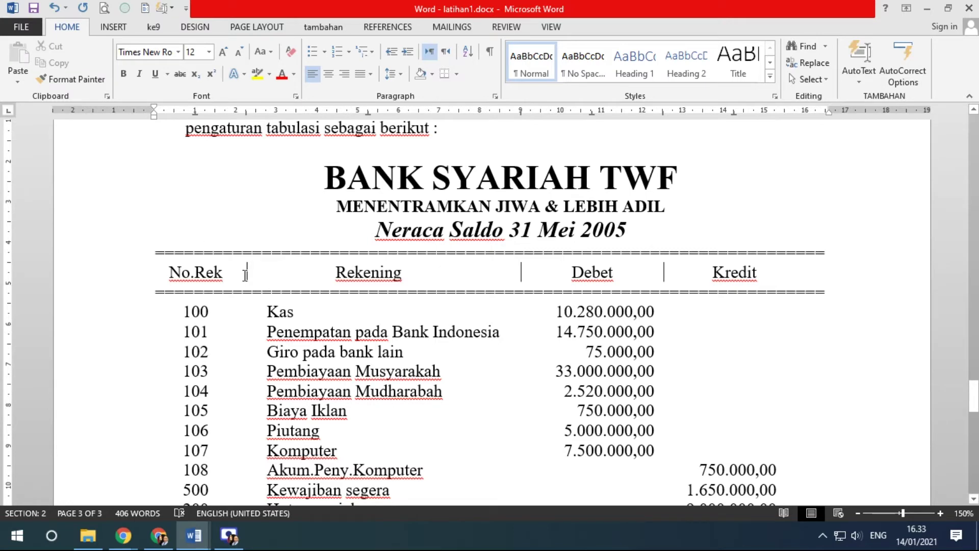
scroll(523, 371, down, 6)
scroll(526, 370, up, 5)
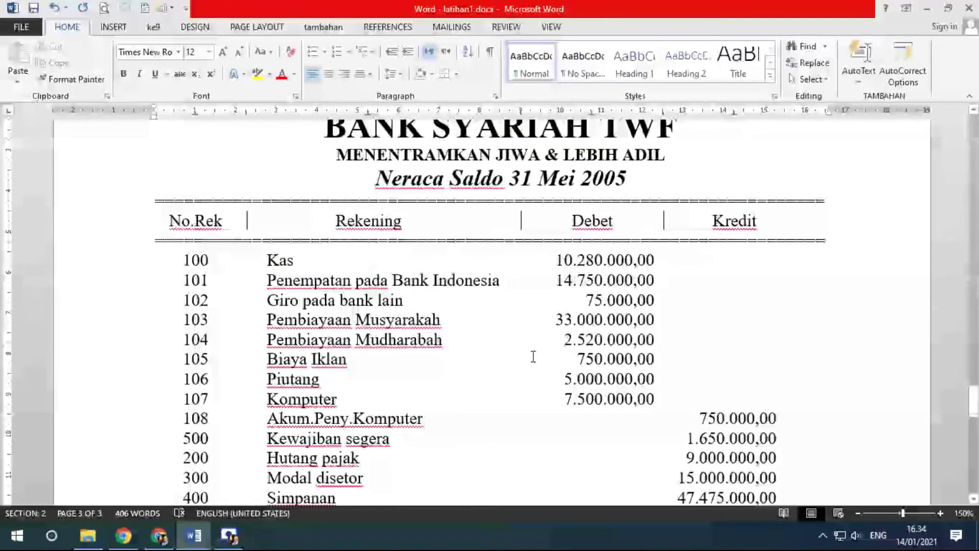
Return to Document1 and remove the three bar tab stops from the "Aku" paragraph.
mouse_move(193, 535)
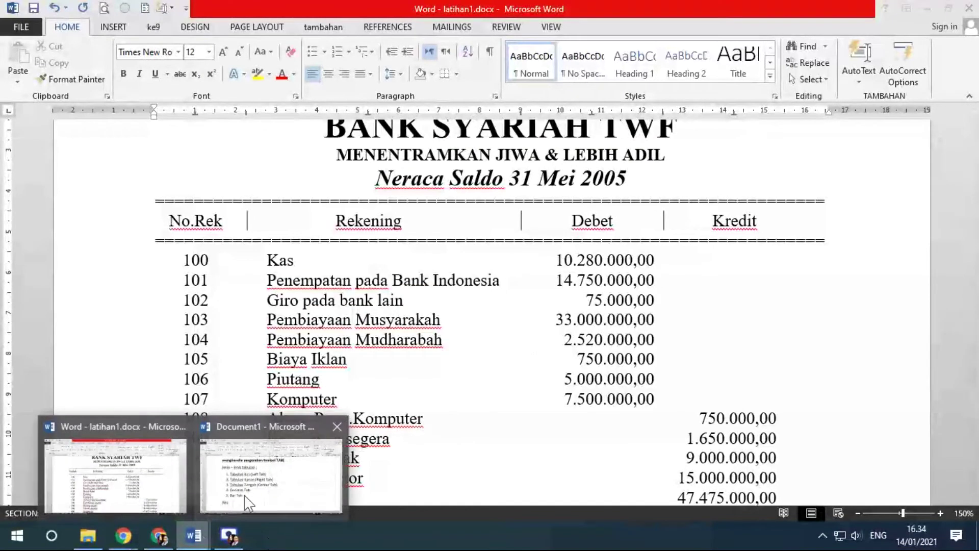
click(262, 472)
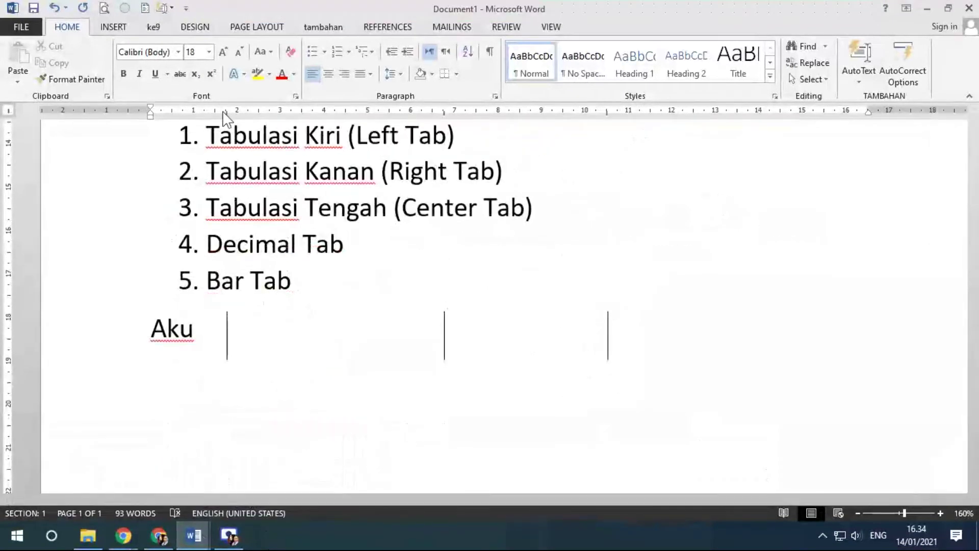
drag(227, 111, 331, 143)
drag(445, 111, 448, 133)
drag(610, 113, 608, 153)
Enter a row of "|" characters after "Aku" as a manual alternative to bar tabs, and delete them again.
click(204, 335)
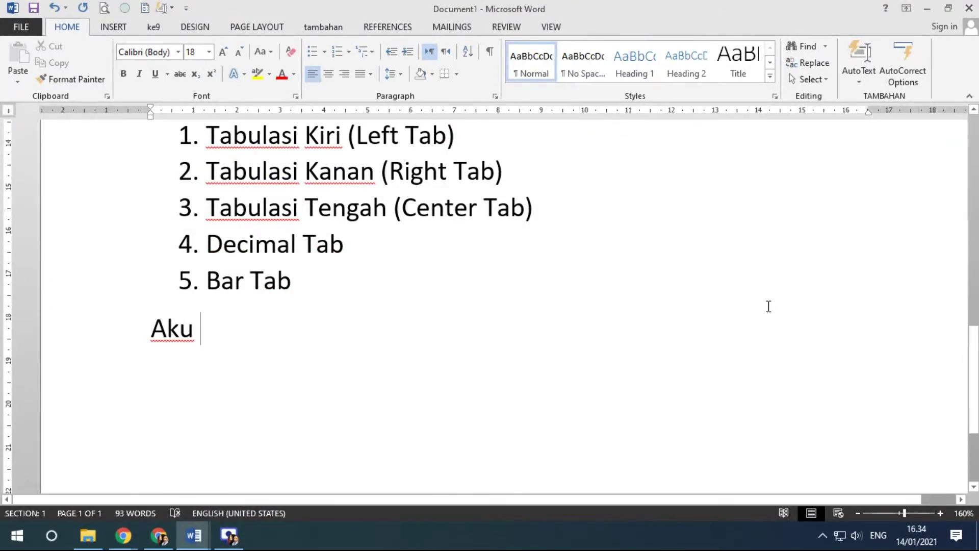
text(| )
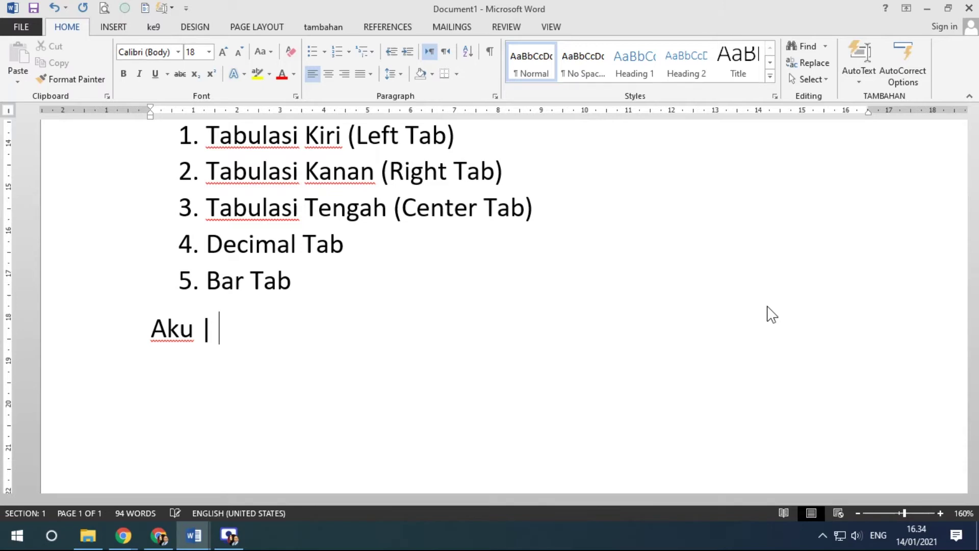
text(| | |)
key(BackSpace)
key(BackSpace)
key(BackSpace)
key(BackSpace)
key(BackSpace)
key(BackSpace)
key(BackSpace)
key(BackSpace)
key(BackSpace)
Switch to latihan1.docx and examine the bar tab before "Debet" in the table's header row.
mouse_move(194, 535)
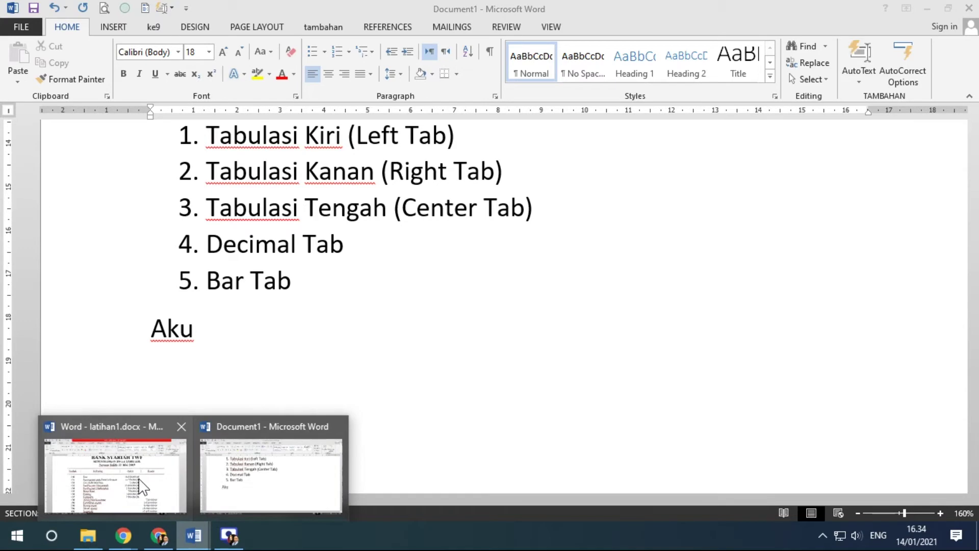
click(117, 461)
click(521, 214)
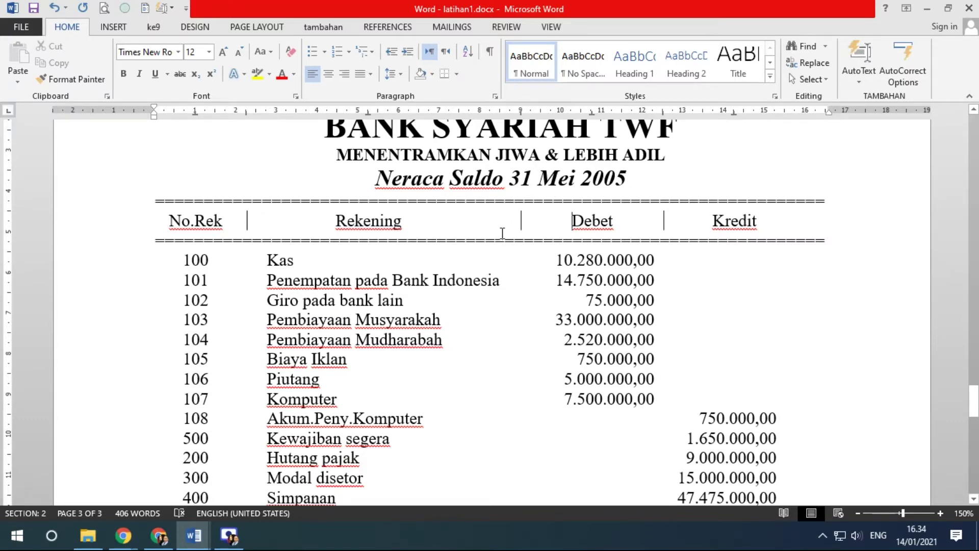
click(229, 536)
click(191, 543)
Return to Document1, set a Left Tab stop at about the 3.5 mark, and move "Aku" to it with a tab.
mouse_move(192, 544)
click(261, 472)
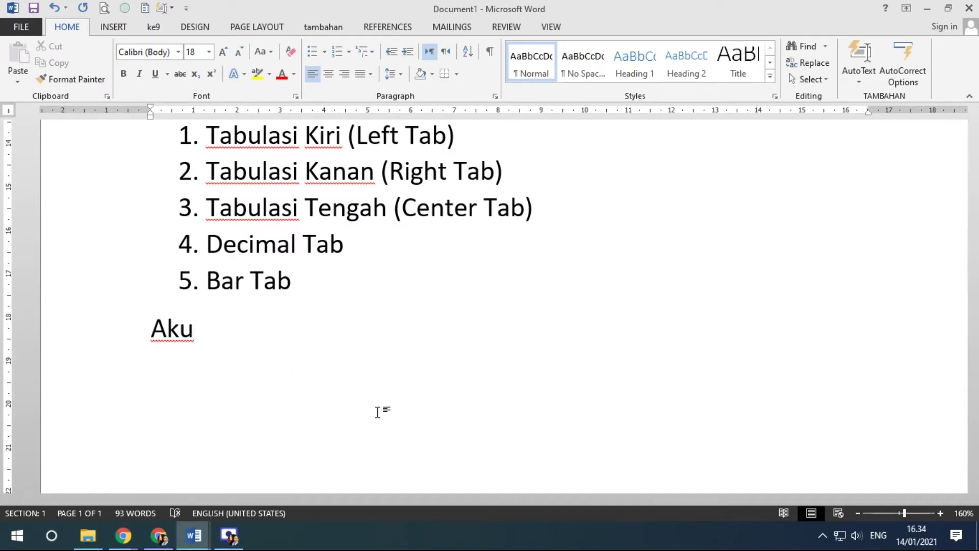
click(159, 327)
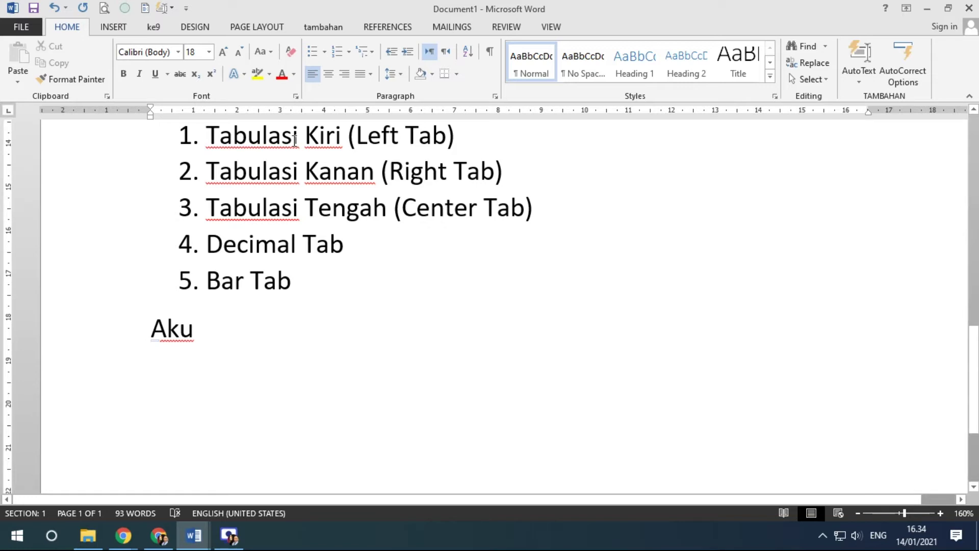
click(303, 112)
key(Tab)
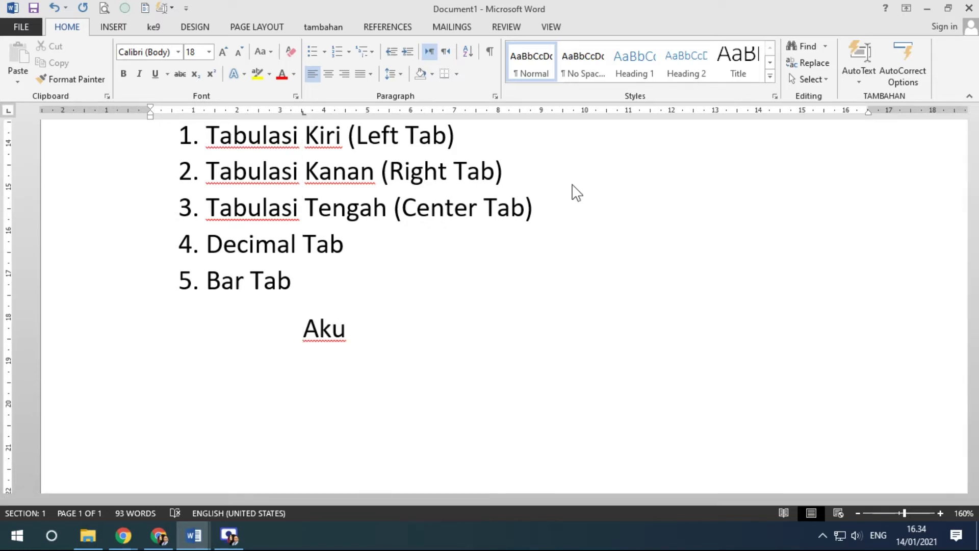
Append "sdjfhsdjfhsd" to "Aku" and add three tabbed lines below: "ksdjfksdfjsdkfsjdkfjsdfkd", "sdkfjsdkfsdj" and "sdfdf".
text(sdjfhsdjfhsd)
key(Return)
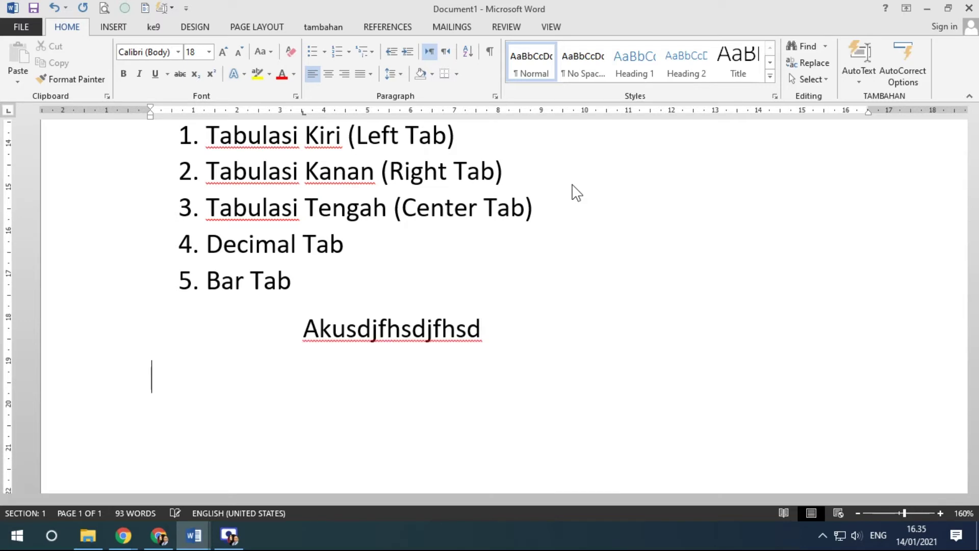
text(ksdjfksdfjsdkfsjdkfjsdfkd)
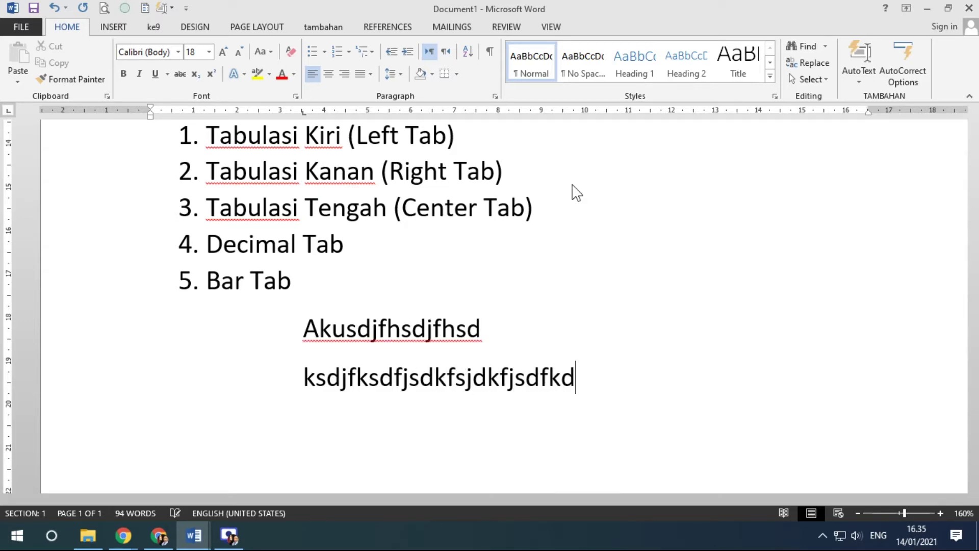
key(Return)
key(Tab)
text(sdkfjsdkfsdj)
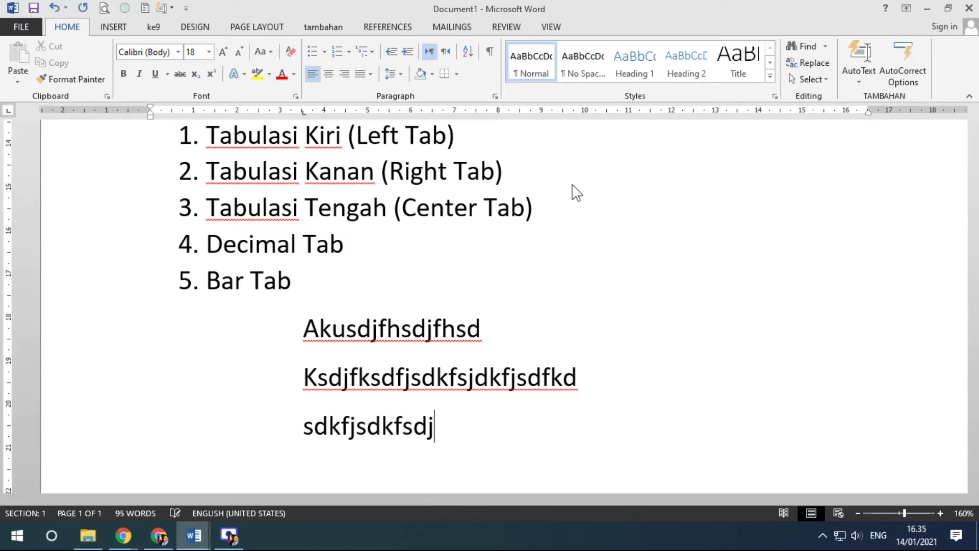
key(Return)
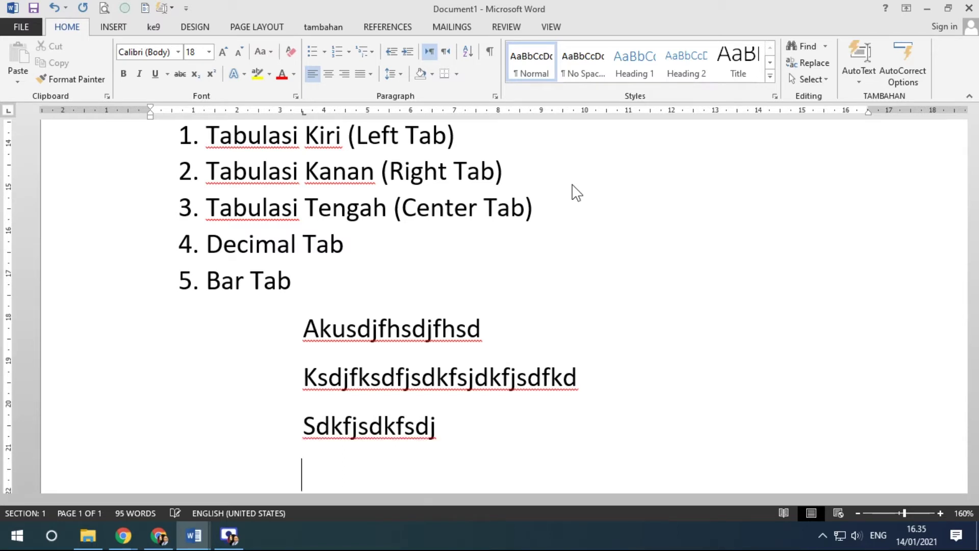
text(sdfdf)
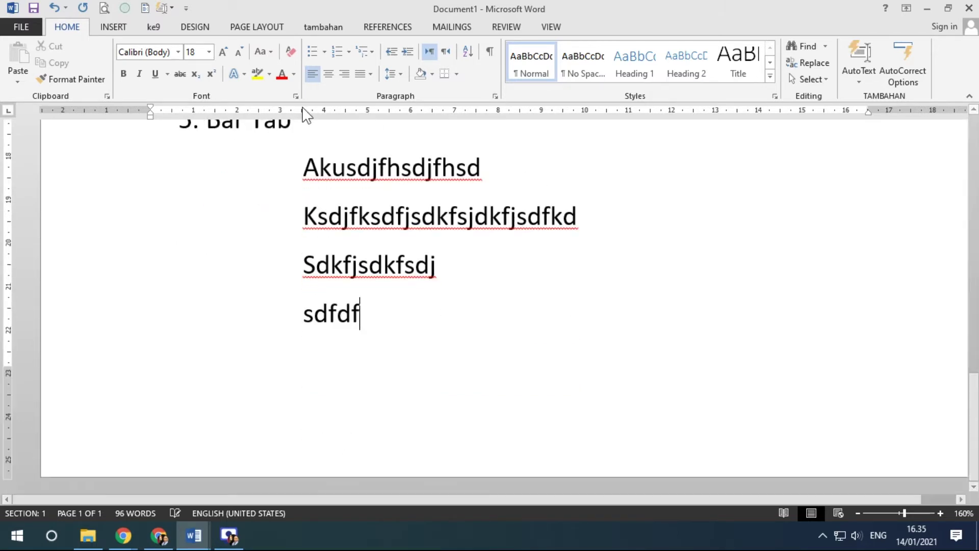
Show the Left Tab stop's guide line, move the stop to about the 2.5 mark for all four sample lines, and remove it.
drag(302, 108, 304, 112)
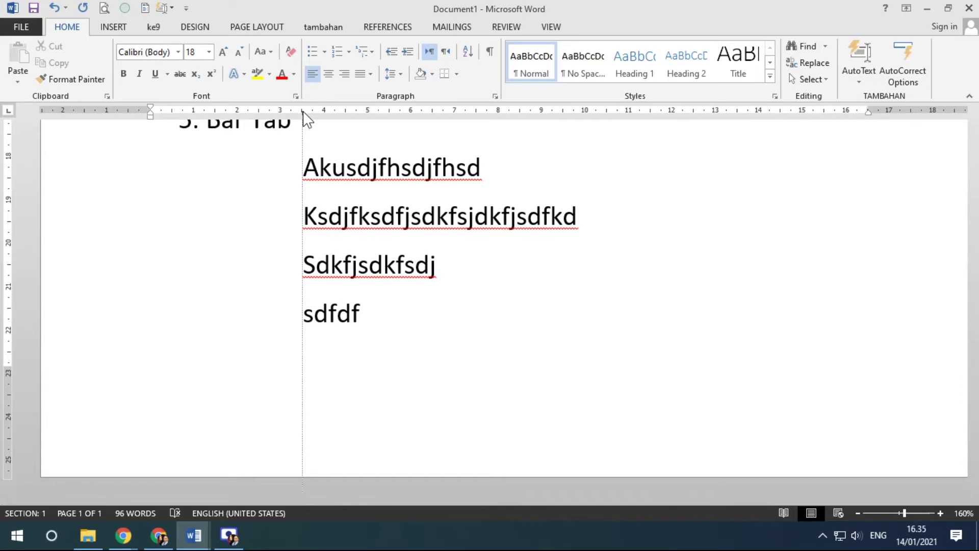
drag(303, 113, 303, 113)
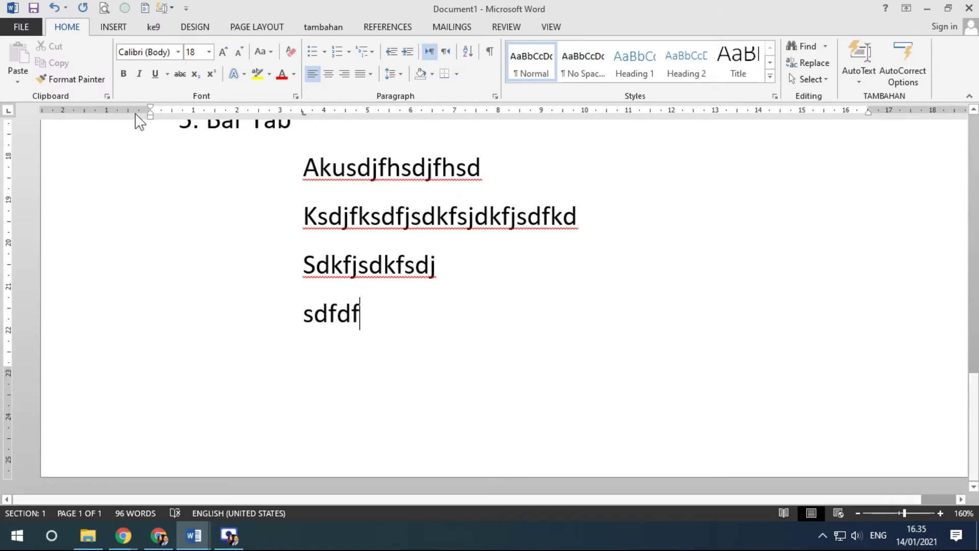
drag(304, 113, 304, 114)
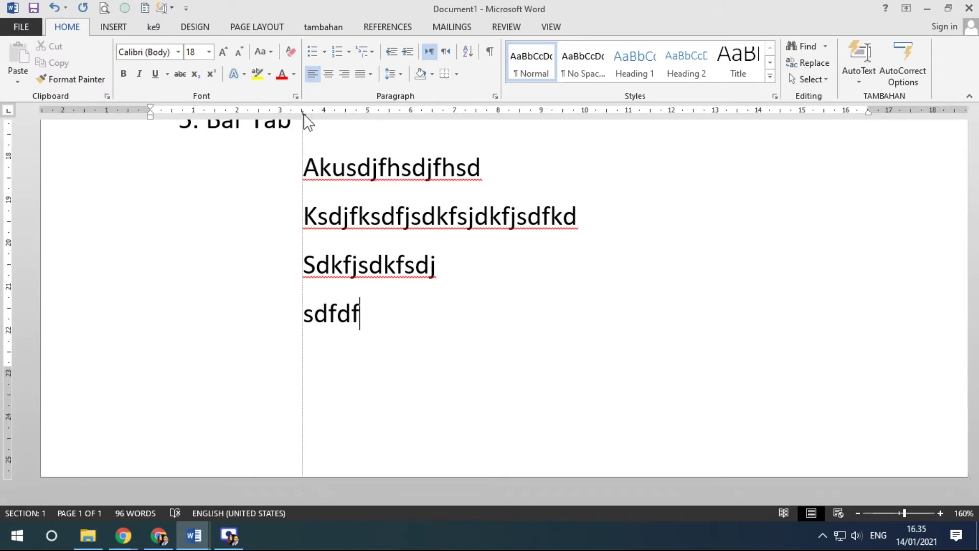
drag(79, 176, 92, 323)
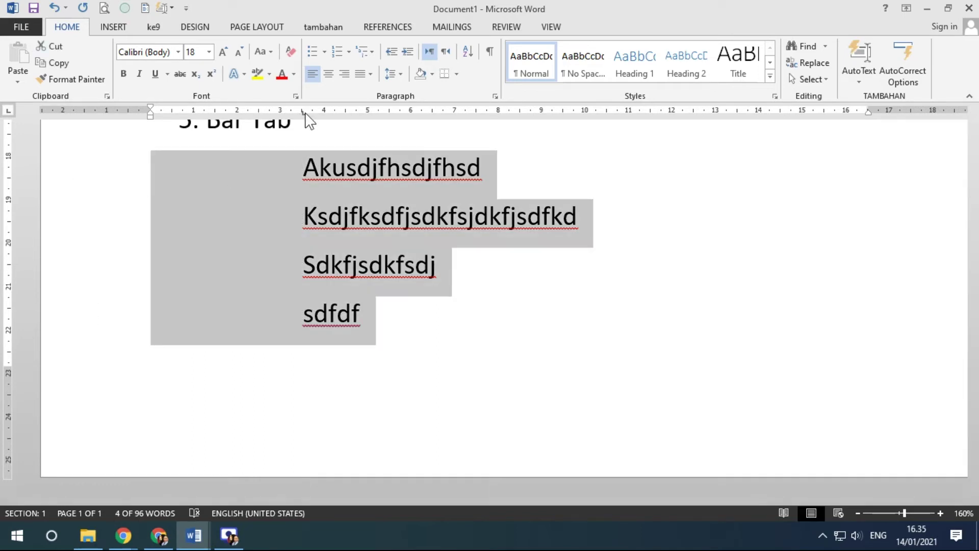
drag(304, 113, 259, 122)
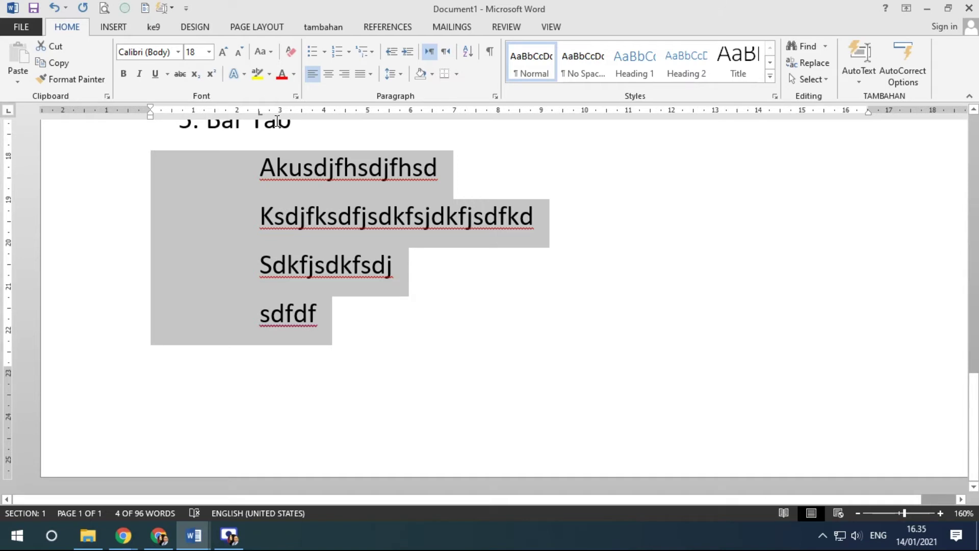
drag(260, 117, 258, 143)
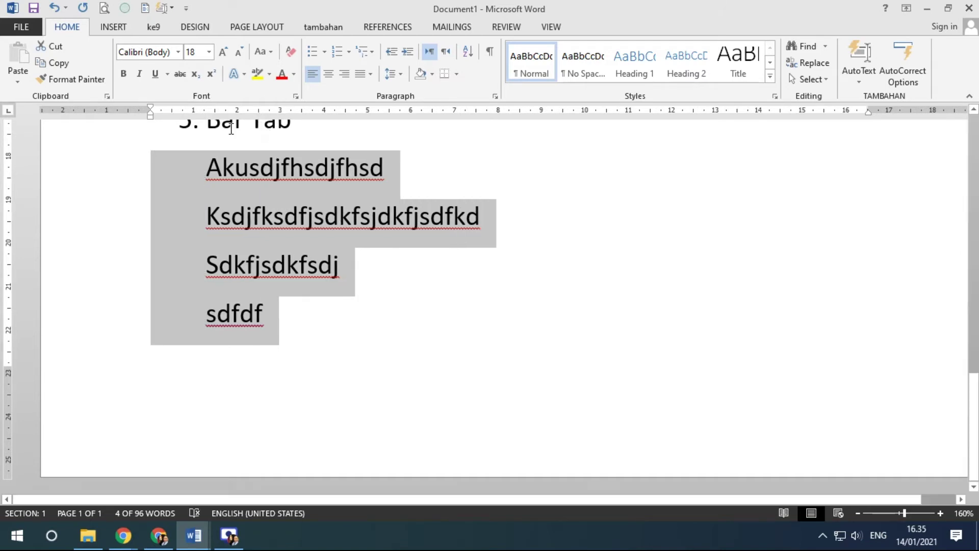
Delete the leading tab from each of the four sample lines so they start at the left margin.
click(207, 169)
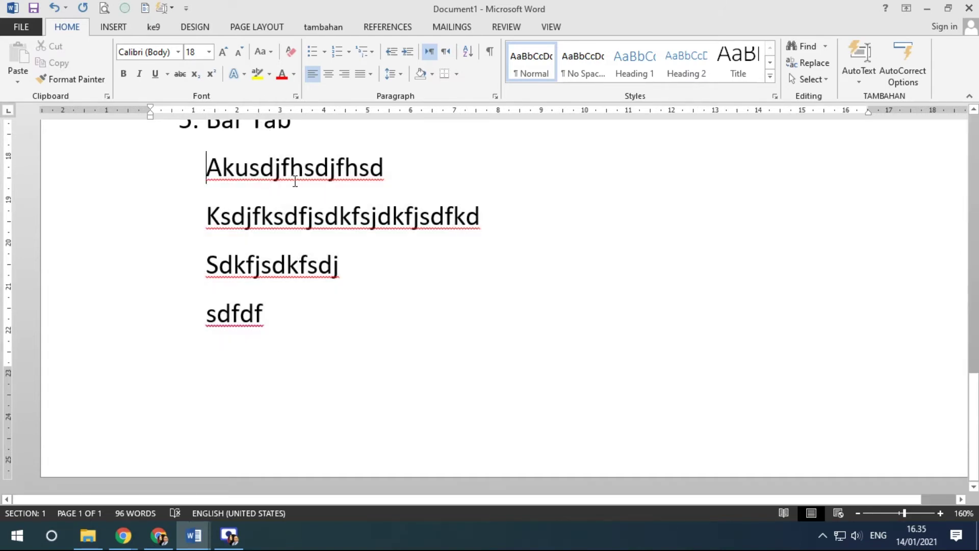
key(BackSpace)
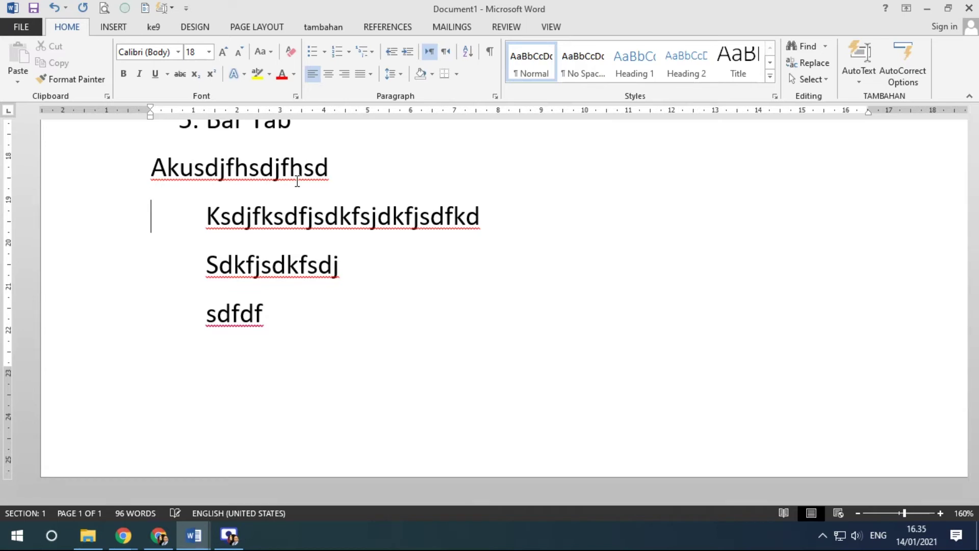
key(BackSpace)
key(Down)
key(BackSpace)
key(BackSpace)
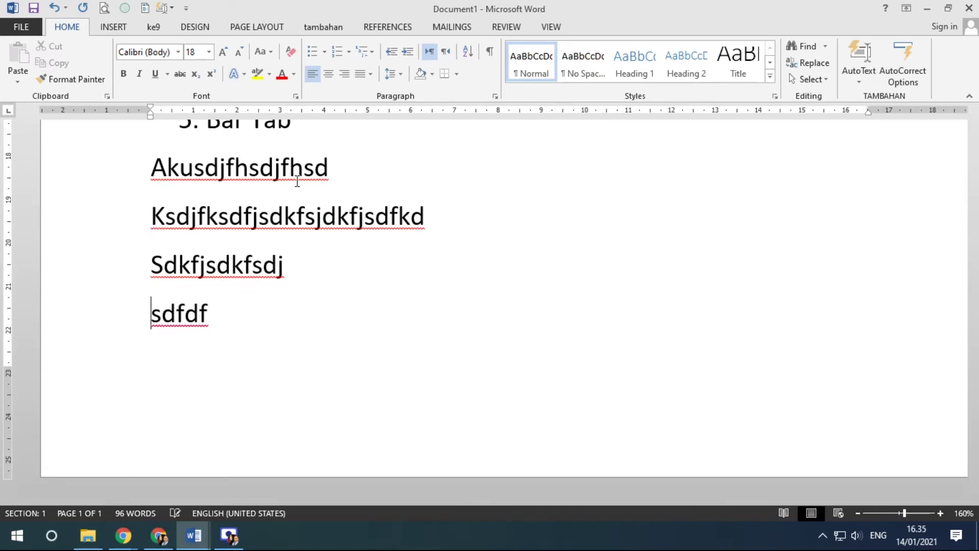
Indent the four sample lines from the left to about the 2.25 mark, and return the indent to 0.
drag(152, 168, 363, 308)
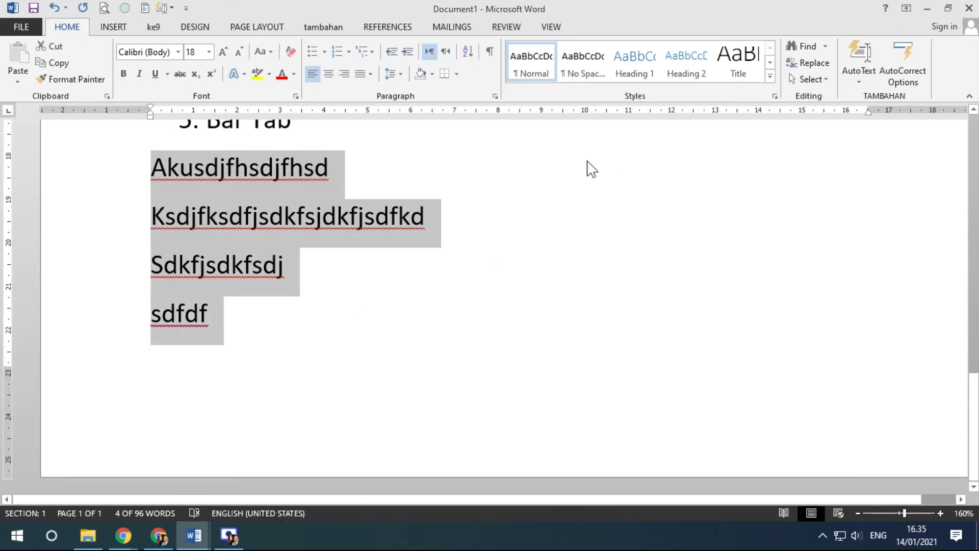
drag(151, 119, 252, 121)
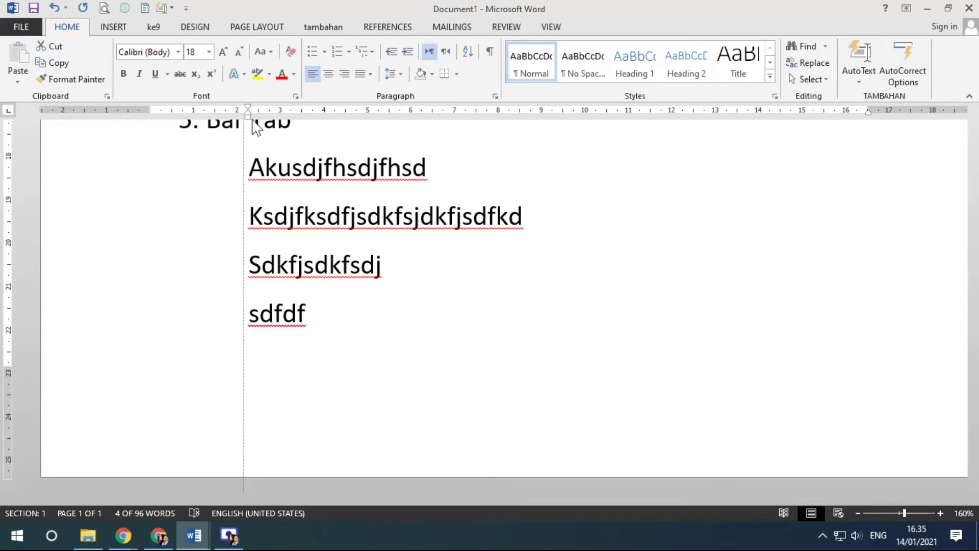
drag(251, 121, 150, 120)
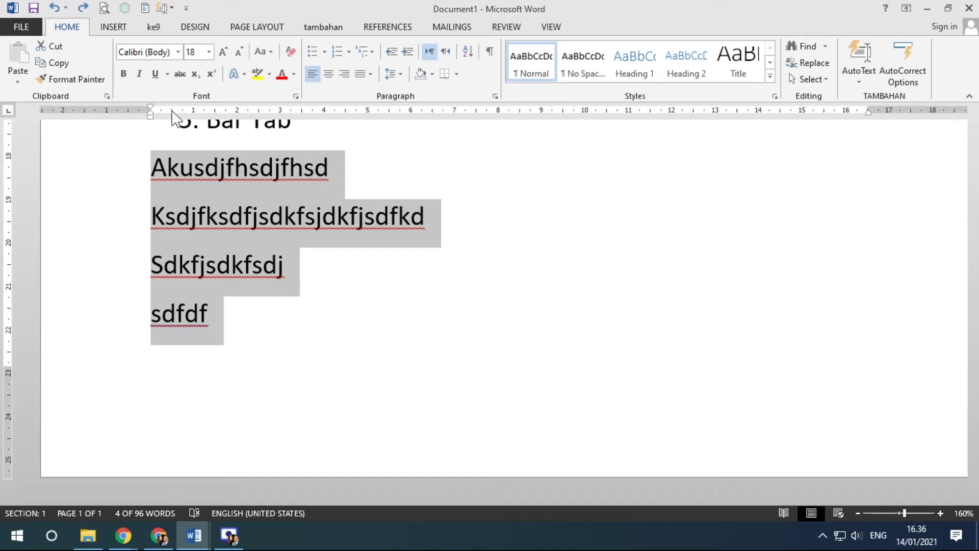
Set a Left Tab stop at about the 2.25 mark for the four sample lines and move each line to it with a tab.
drag(233, 111, 248, 111)
click(157, 164)
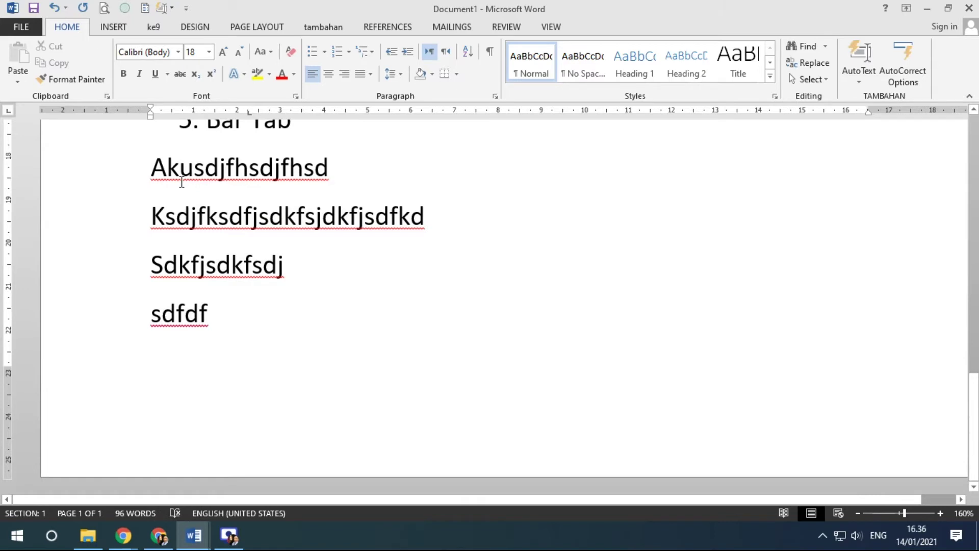
key(Tab)
click(153, 216)
key(Tab)
click(153, 264)
key(Tab)
click(153, 314)
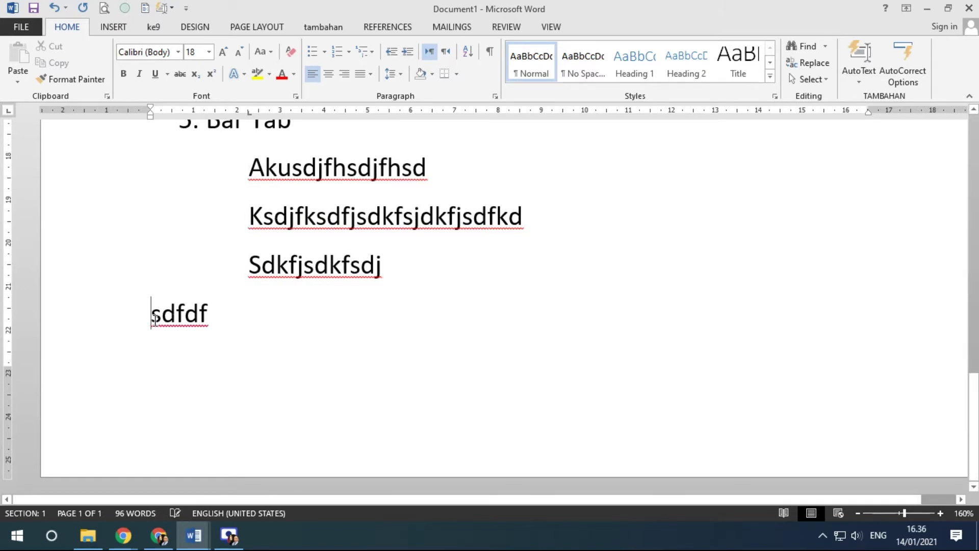
key(Tab)
drag(250, 111, 251, 115)
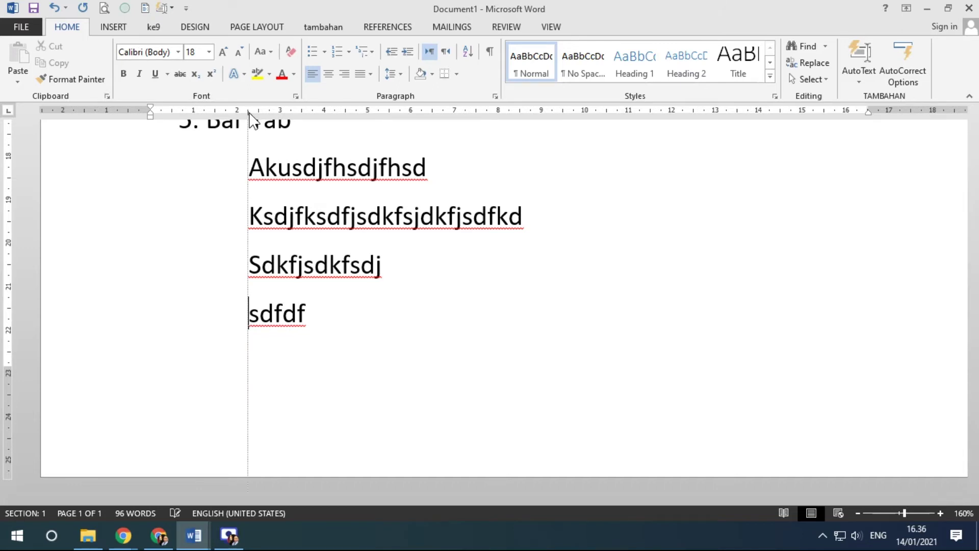
drag(249, 116, 250, 115)
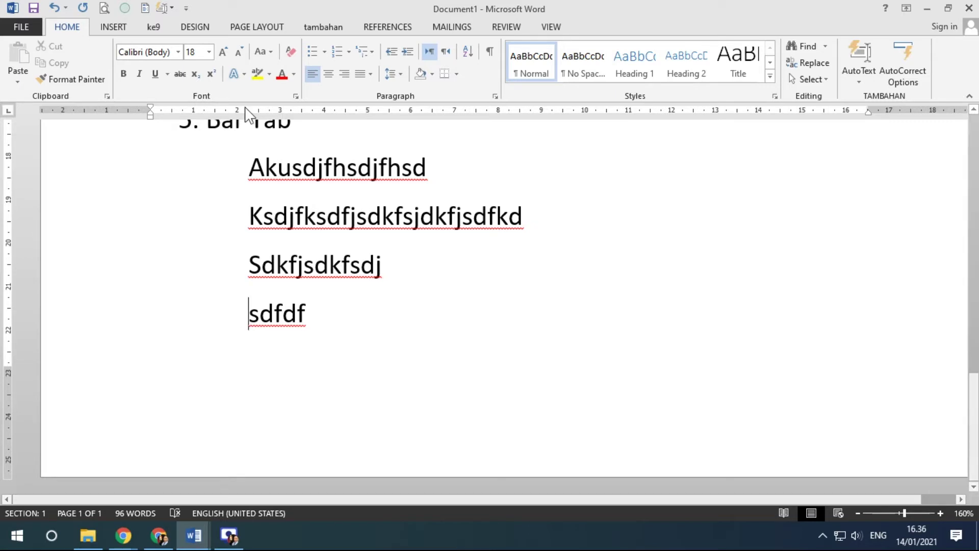
Switch to the Right Tab type and set a stop at about the 15.25 mark on the first line, extending it to all four sample lines.
click(474, 171)
click(9, 110)
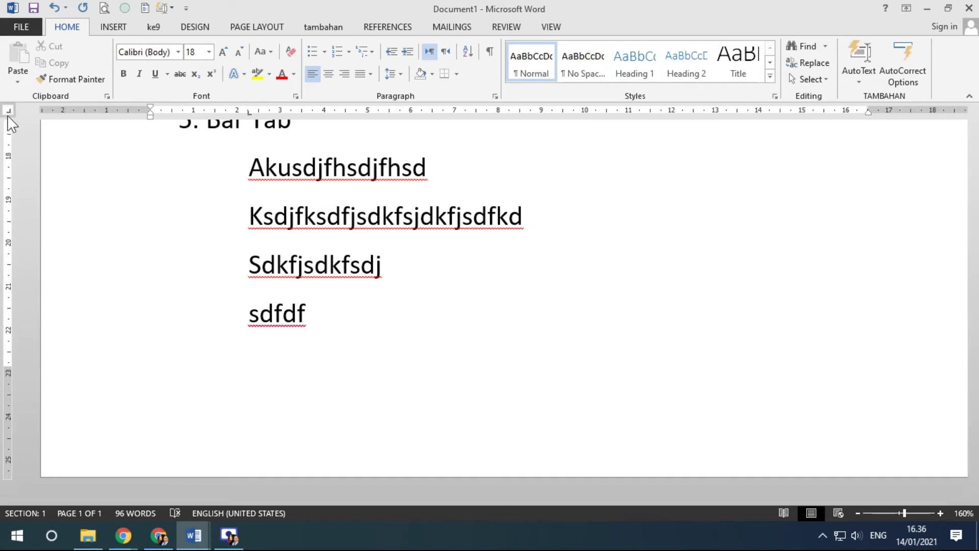
click(817, 113)
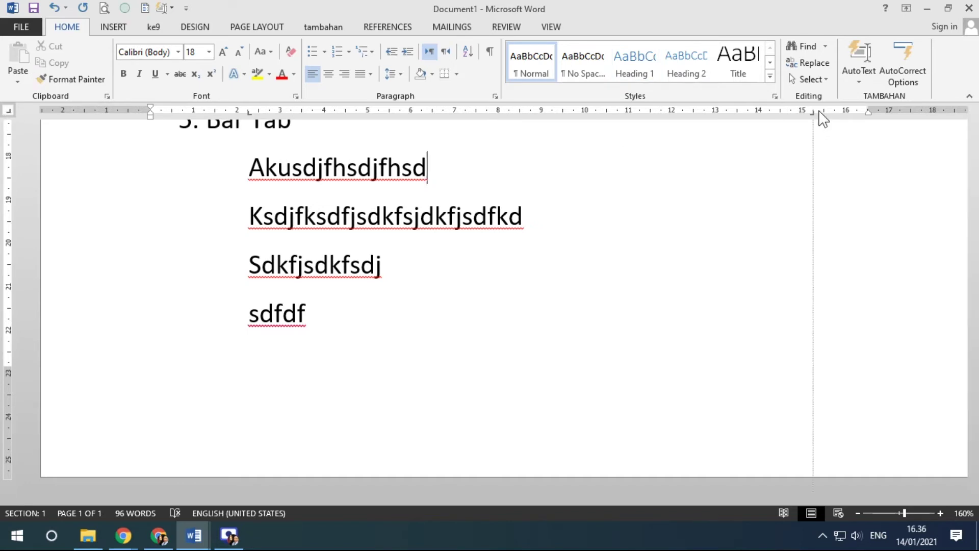
click(595, 229)
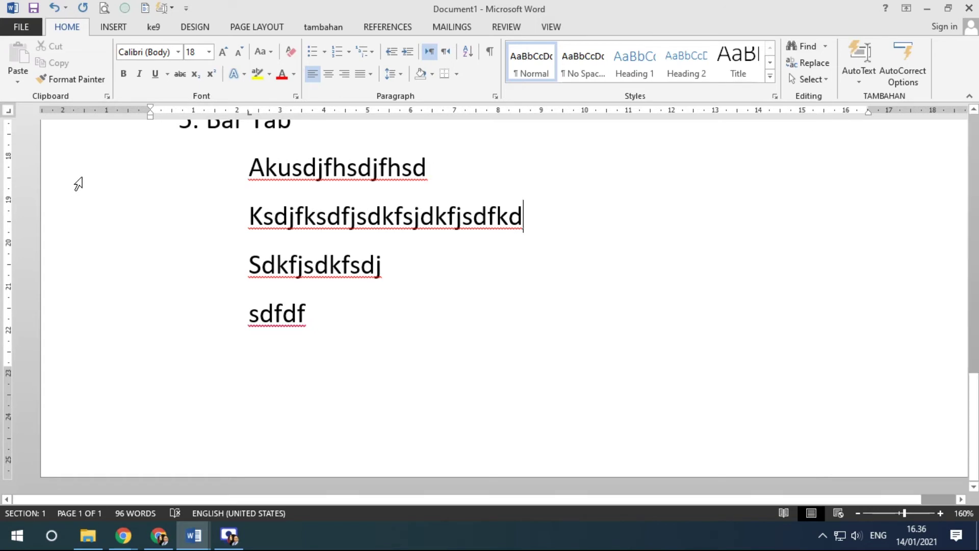
drag(78, 184, 102, 328)
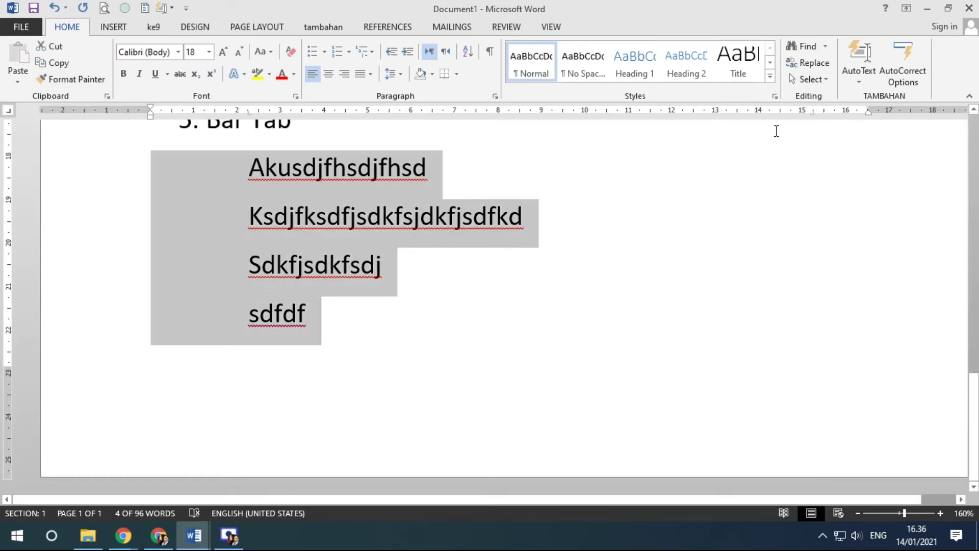
click(811, 110)
Enter right-tabbed text after the four sample lines: "sklfjsdkfsdjfk", "sdfmsdjkfsdkfsndkfd", "sdfksdjfd" and "dfdfsdfsdfsdfd".
click(485, 176)
key(Tab)
text(sklfjsdkf)
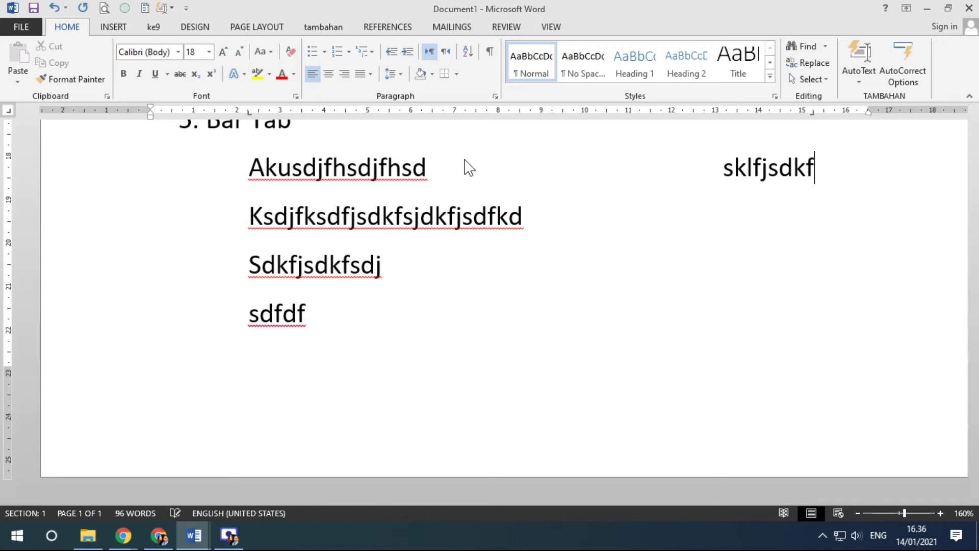
text(sdjfk)
key(Down)
key(Tab)
text(sdfmsdjkfsdkfsndkfd)
key(Tab)
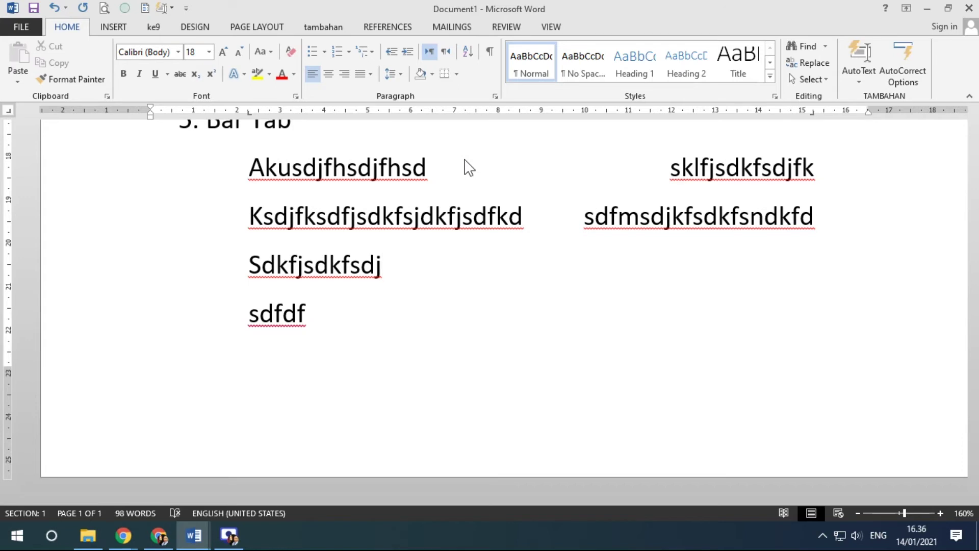
text(sdfksdjfd)
key(Tab)
key(Down)
key(Tab)
text(dfdfsdfsdfsd)
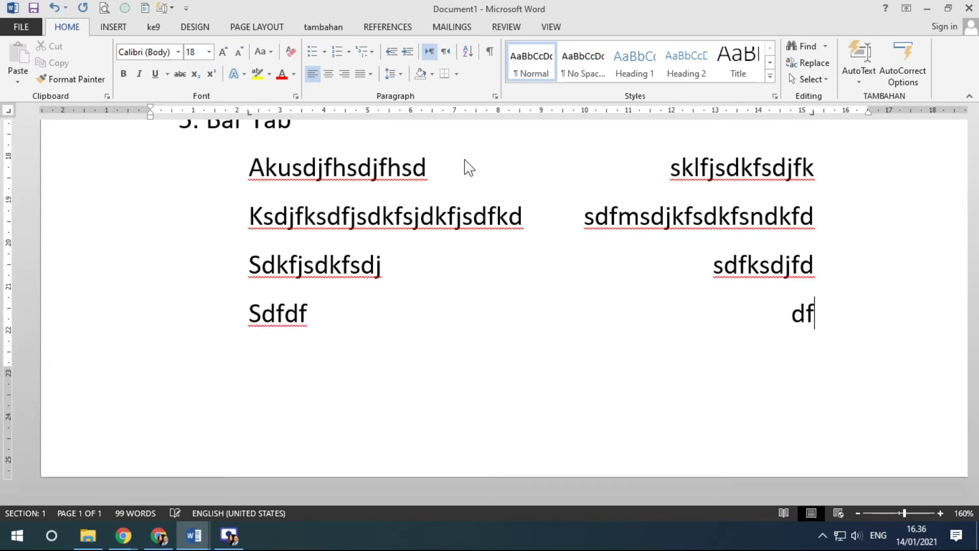
text(fd)
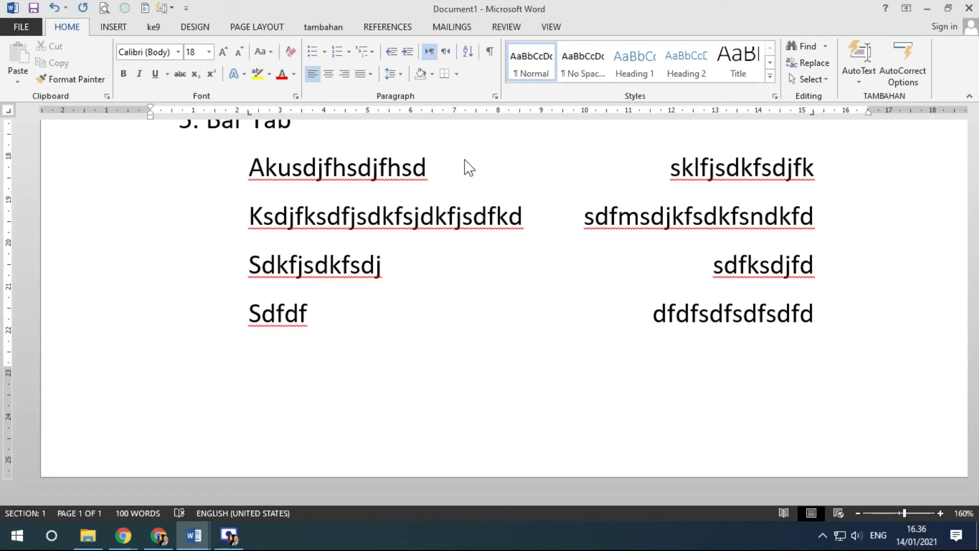
Switch to latihan1.docx and apply left, right and finally center alignment to the paragraphs from "Perumusan" through "(Manajemen perkantoran" under LATIHAN 1.
drag(248, 167, 754, 170)
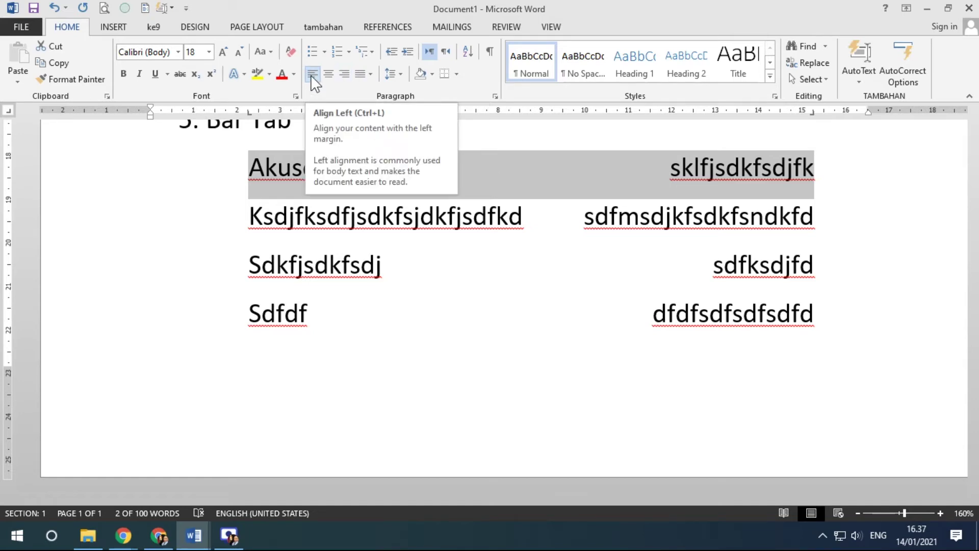
mouse_move(194, 535)
click(112, 466)
scroll(211, 378, up, 20)
scroll(262, 274, down, 5)
scroll(204, 245, up, 2)
drag(139, 216, 134, 368)
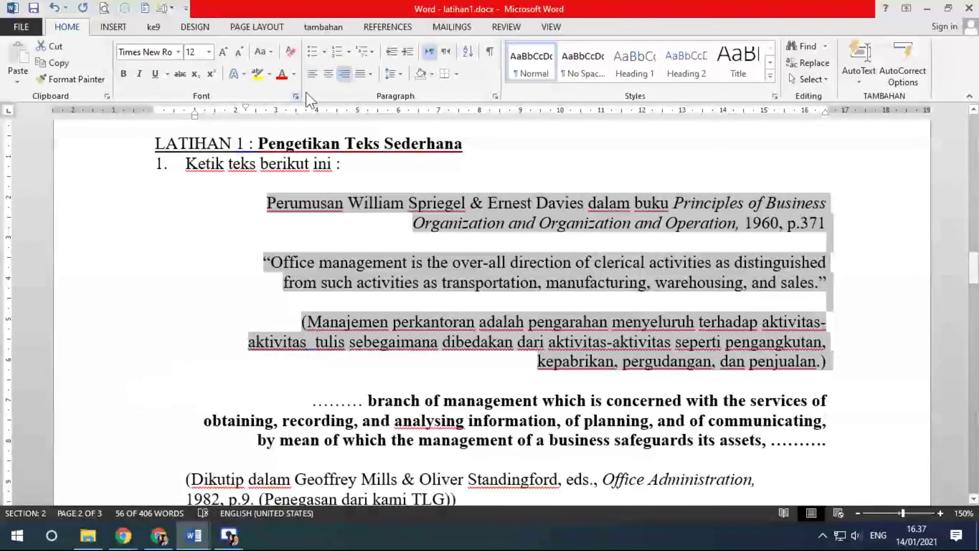
click(312, 74)
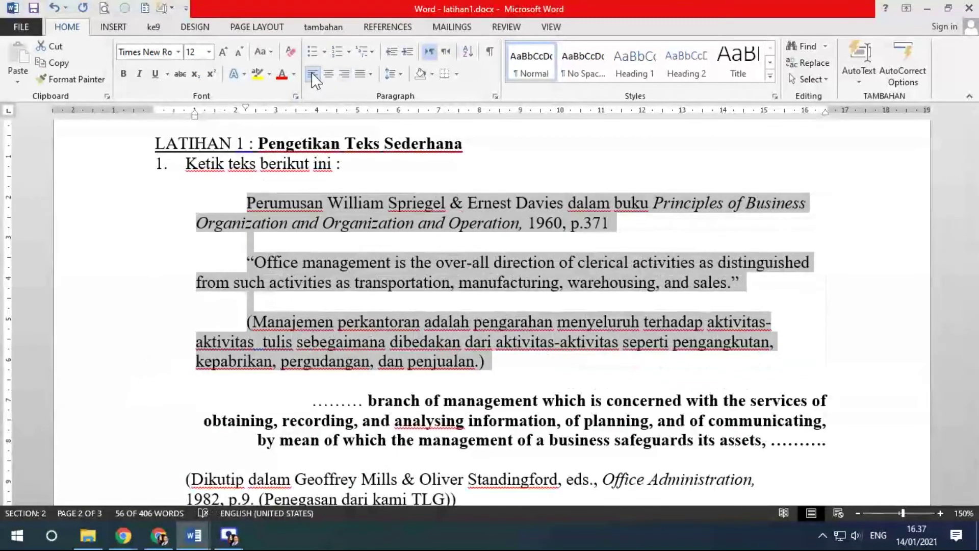
click(344, 74)
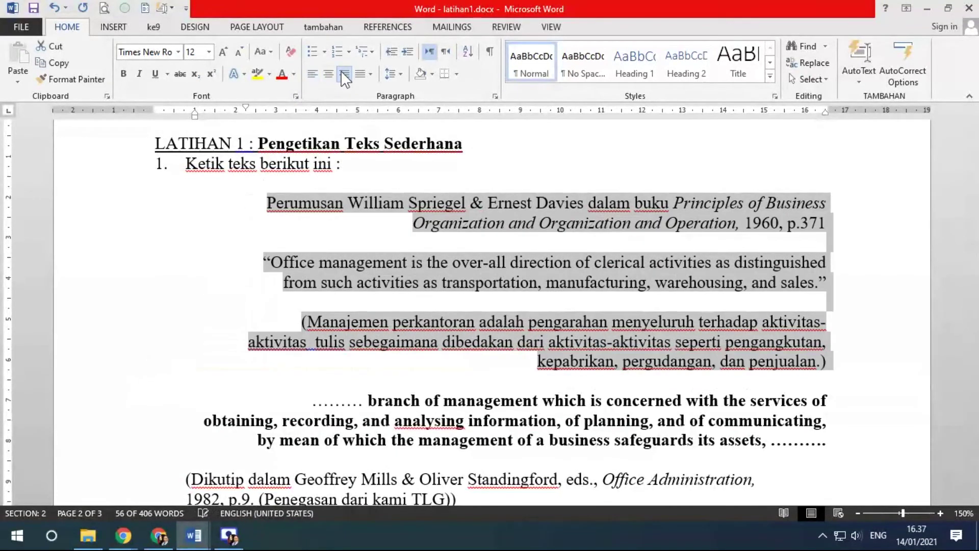
click(329, 74)
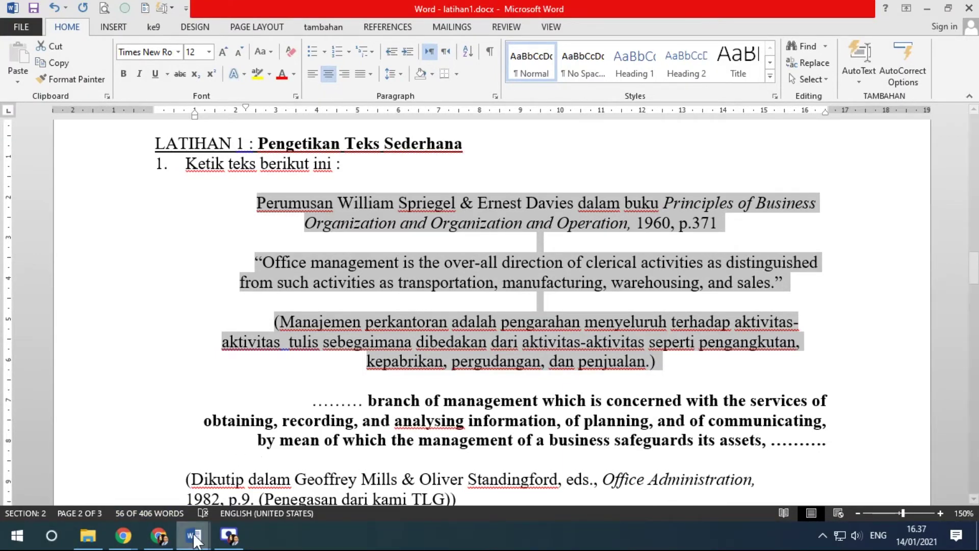
Return to Document1 and place the cursor at the end of the second sample line's first column.
mouse_move(194, 536)
click(268, 490)
click(542, 242)
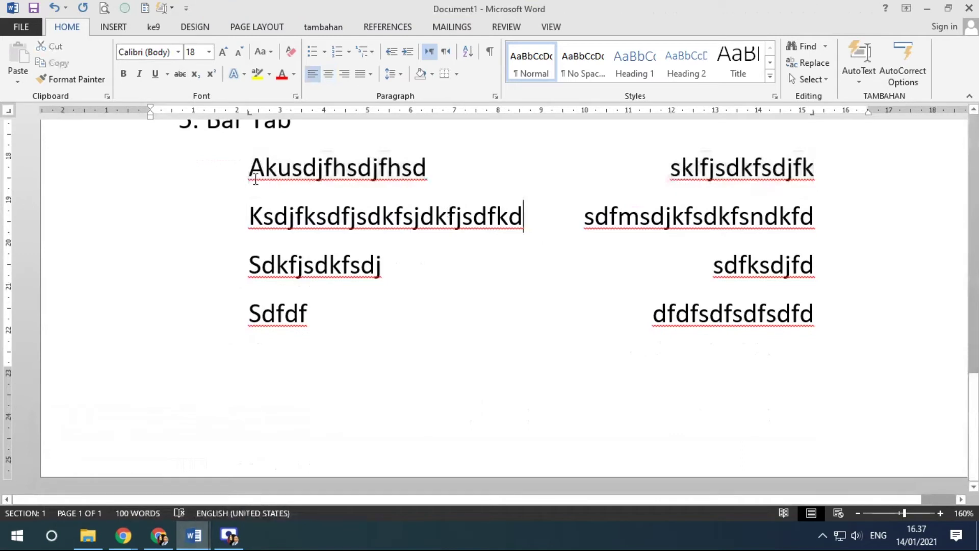
Select the four sample lines and set a Center Tab stop at about the 9.25 mark on the ruler.
drag(252, 164, 798, 308)
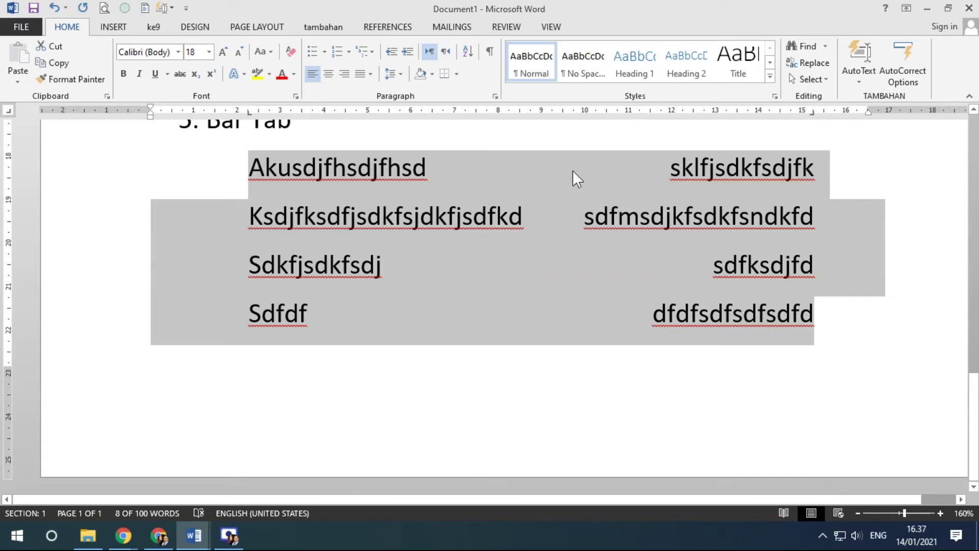
click(572, 170)
drag(69, 177, 128, 333)
click(7, 113)
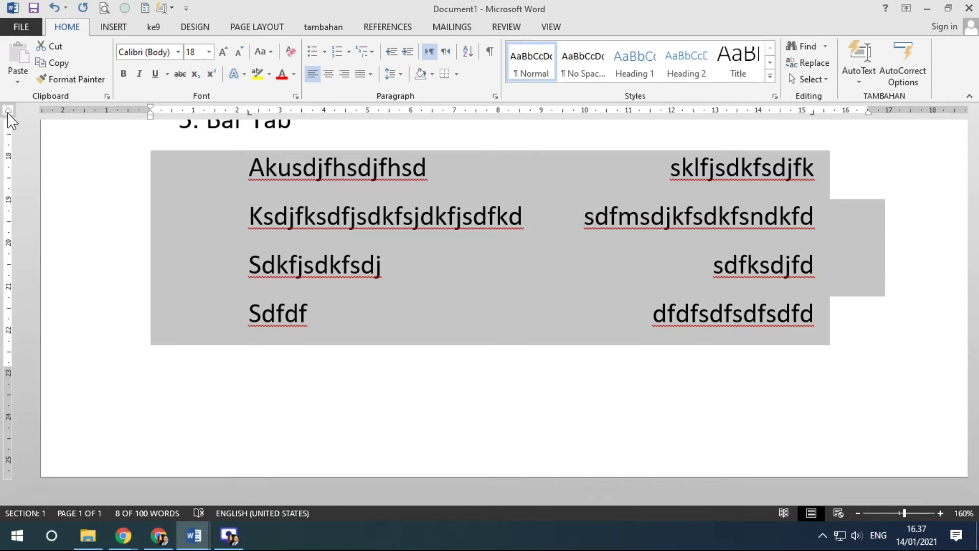
click(552, 111)
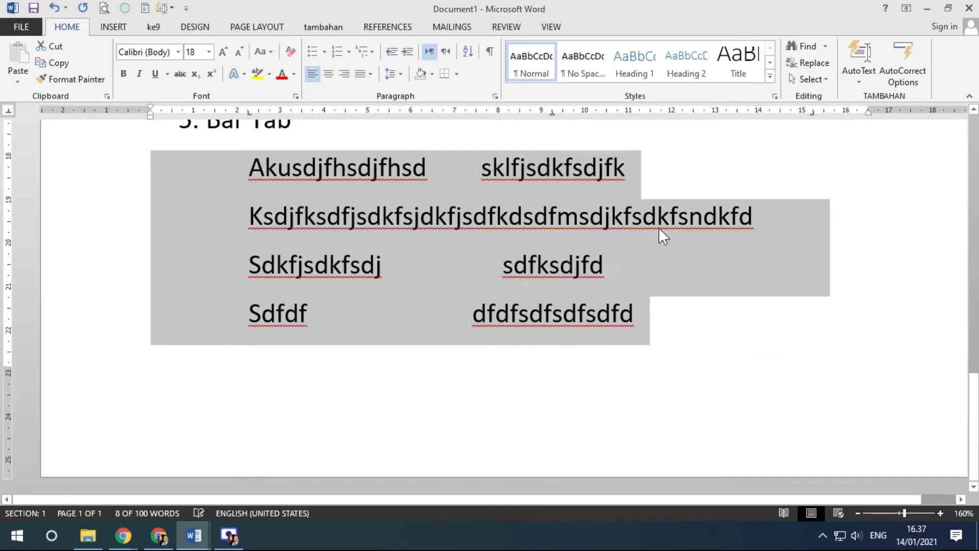
click(644, 179)
drag(249, 167, 440, 167)
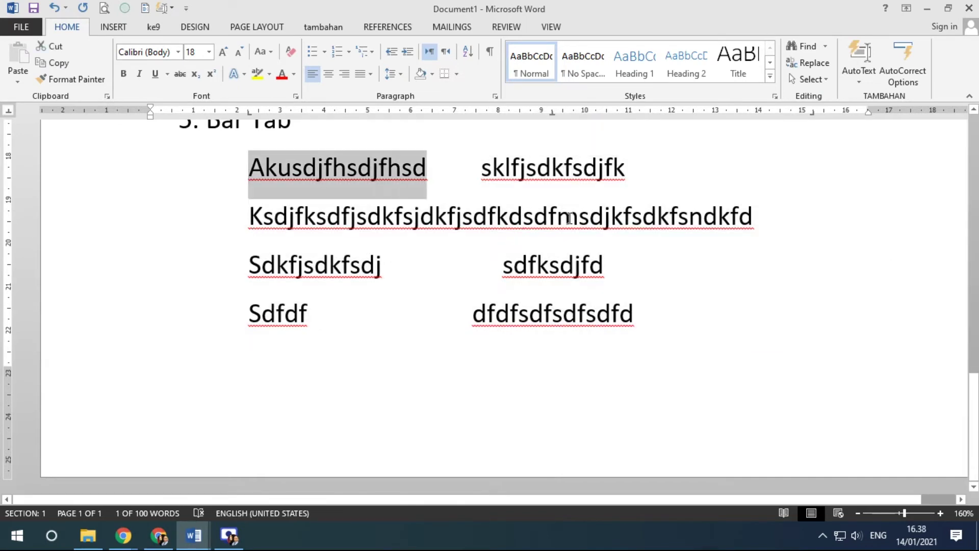
click(254, 218)
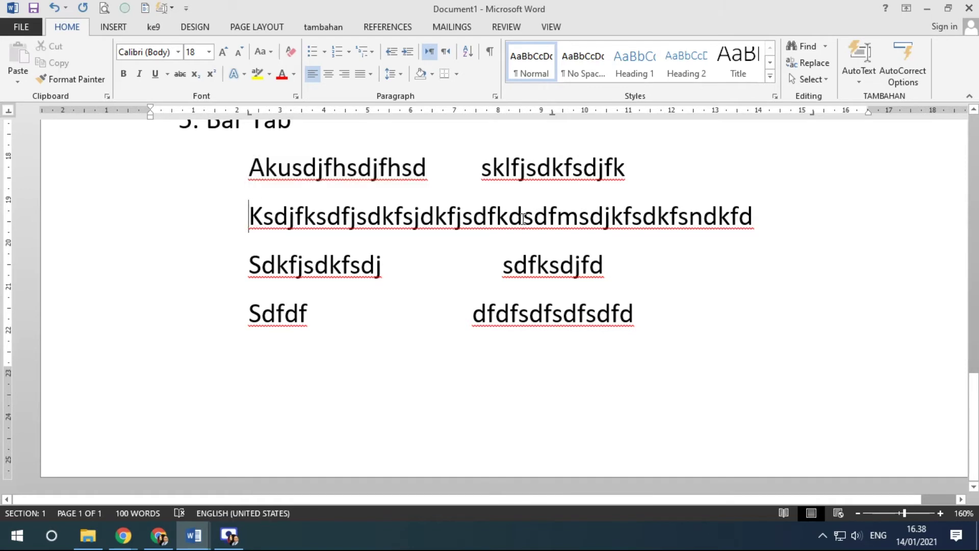
Move the left tab stop of all four sample lines to the 0.5 mark.
click(251, 169)
shift+click(384, 318)
drag(249, 112, 174, 113)
Shorten the second line's first column to "Ksdjfksdfjsdkfsjdkfjs" and enter "sdkfsdjfksdjfksdjfkd" at its center tab stop.
drag(677, 216, 418, 209)
key(Delete)
key(Tab)
text(fksdjfkd)
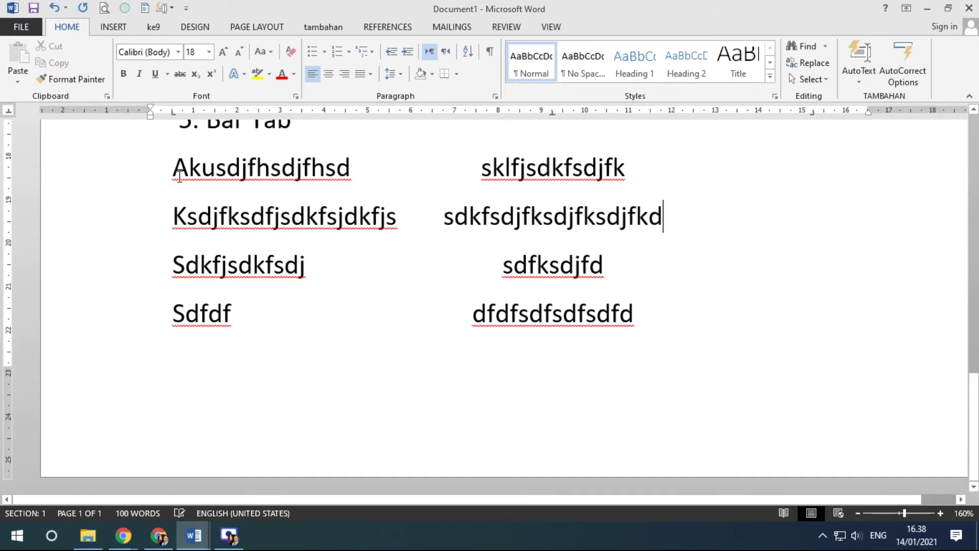
Examine how the first and second columns of the sample lines align at their left and center tab stops.
drag(179, 176, 351, 175)
drag(470, 175, 645, 174)
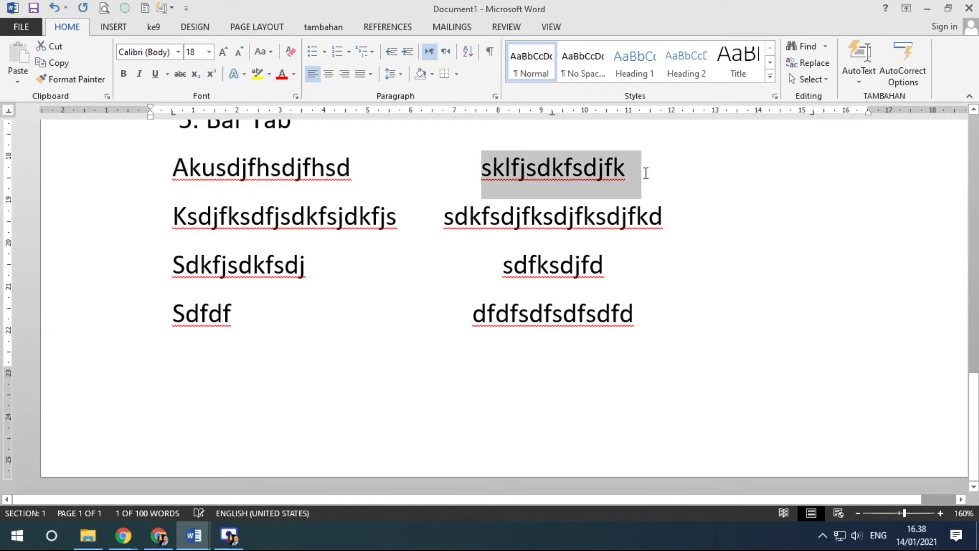
drag(174, 216, 679, 220)
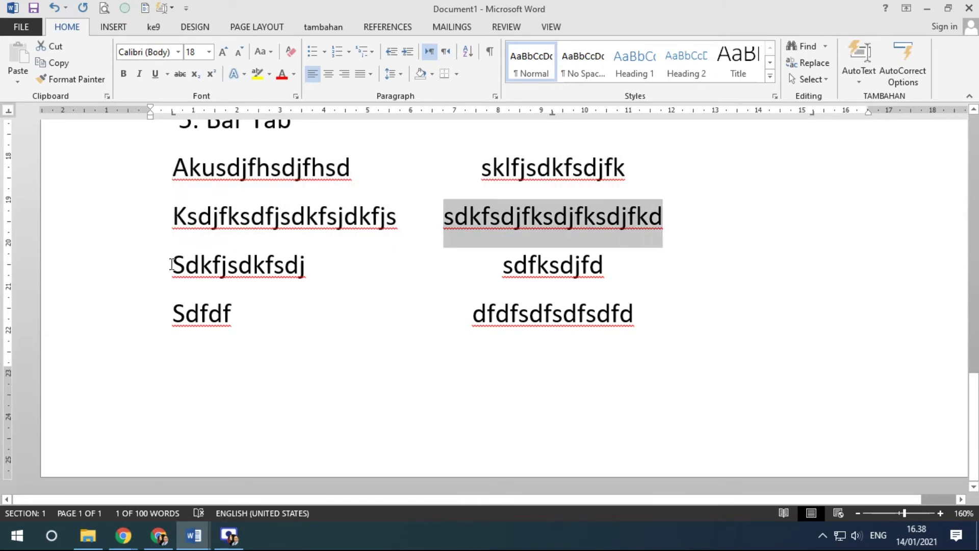
drag(172, 263, 283, 264)
drag(503, 263, 559, 263)
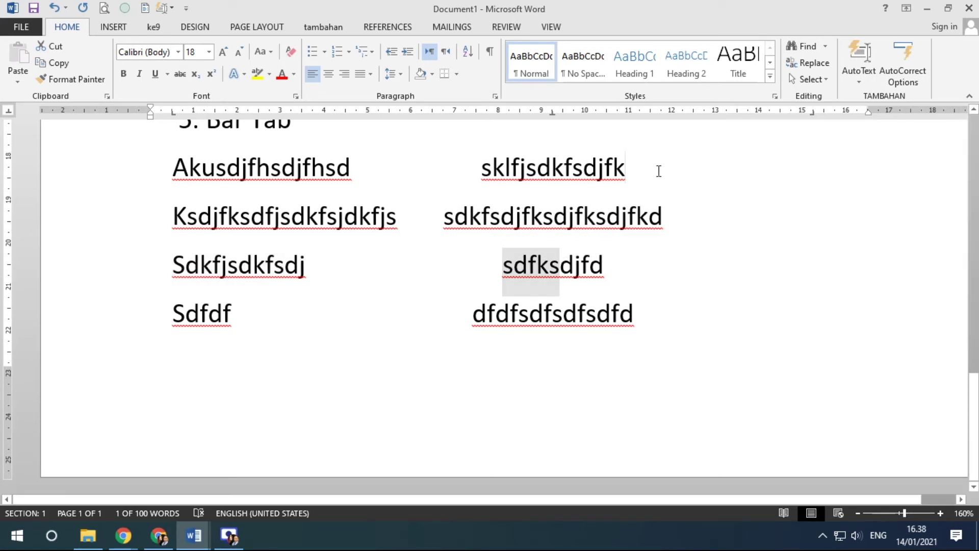
click(658, 169)
drag(94, 185, 115, 314)
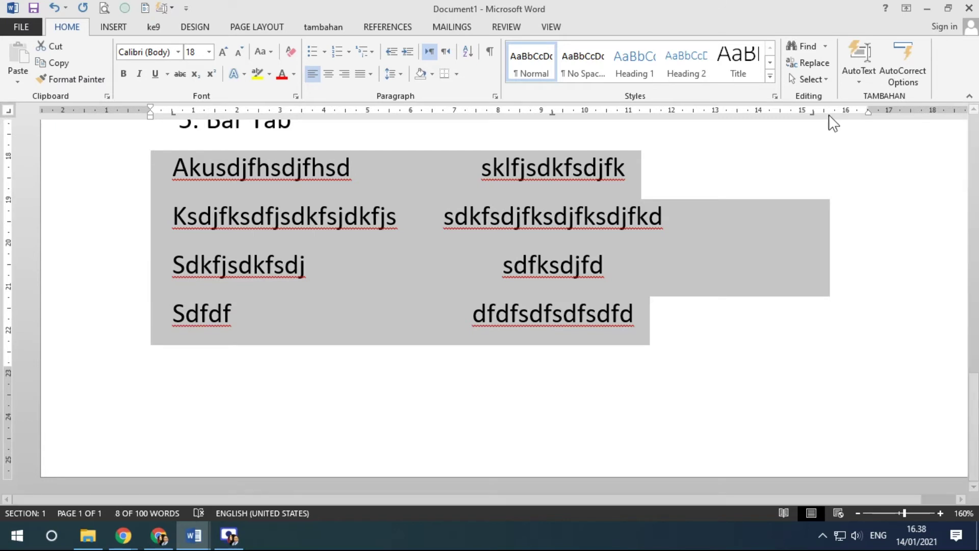
Enter right-tabbed third-column text in the four sample lines: "sdfsdf", "dsfsdfdfsd", "sdfsdfvd" and "dsfsdfsdfsdf".
click(695, 167)
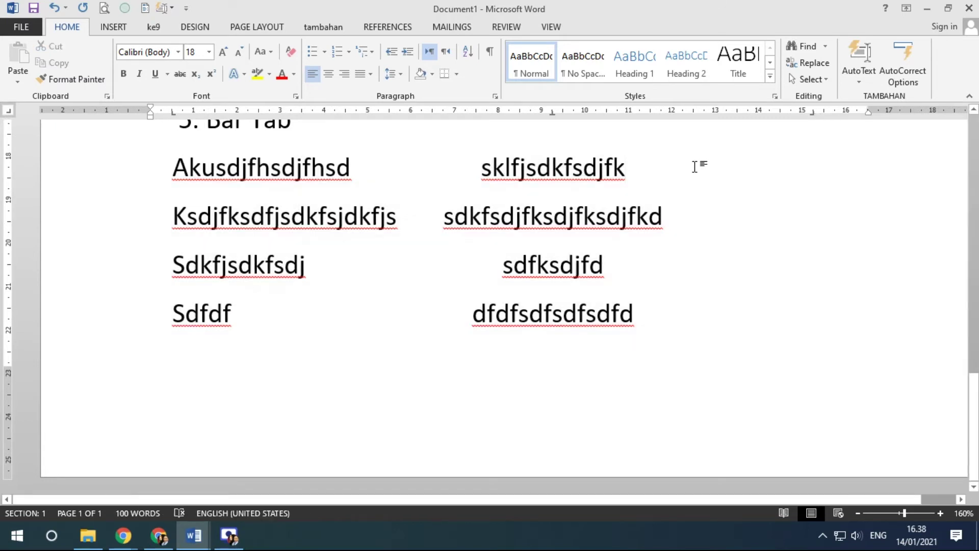
text(sdfsdf)
key(Down)
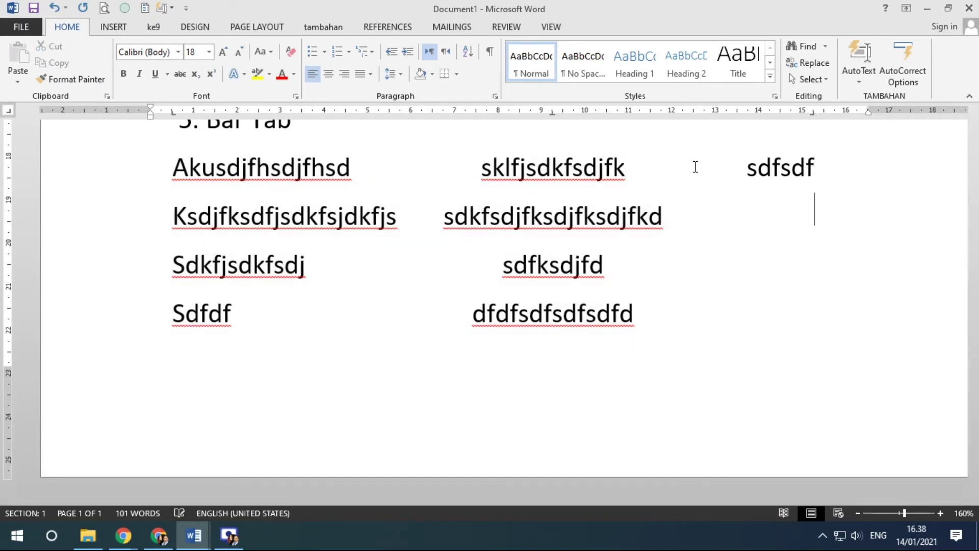
text(dsfsdfdfsd)
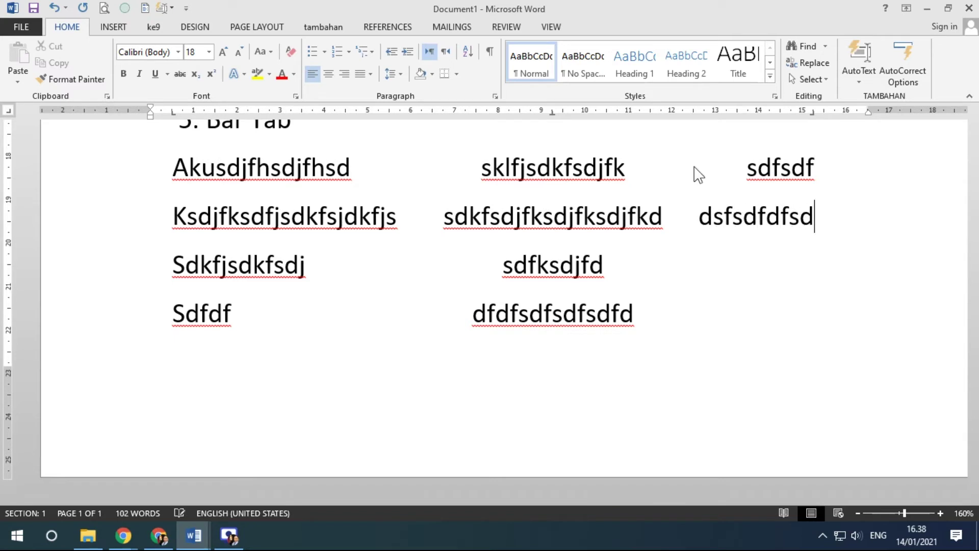
key(Down)
text(sdfsdf)
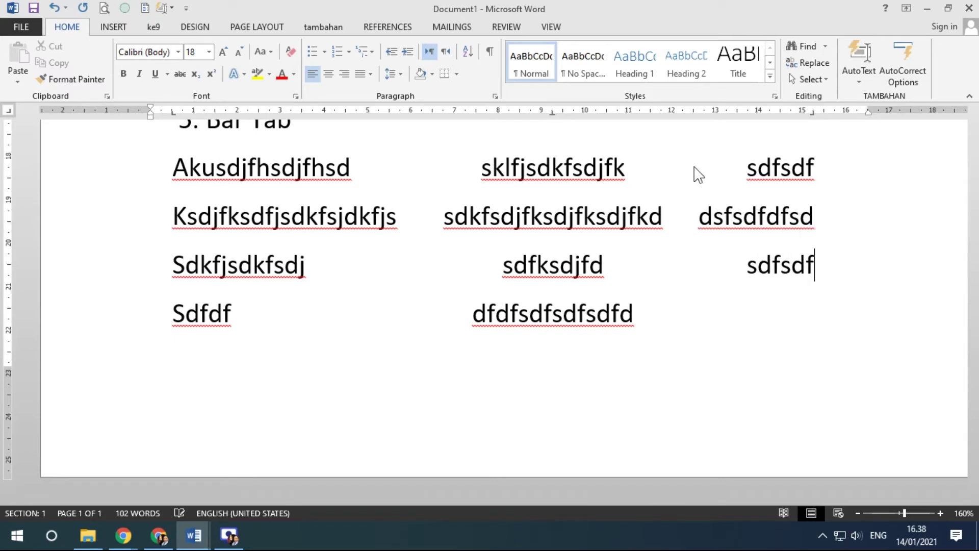
text(vd)
key(Down)
key(Tab)
text(dsfsdfsdfsdf)
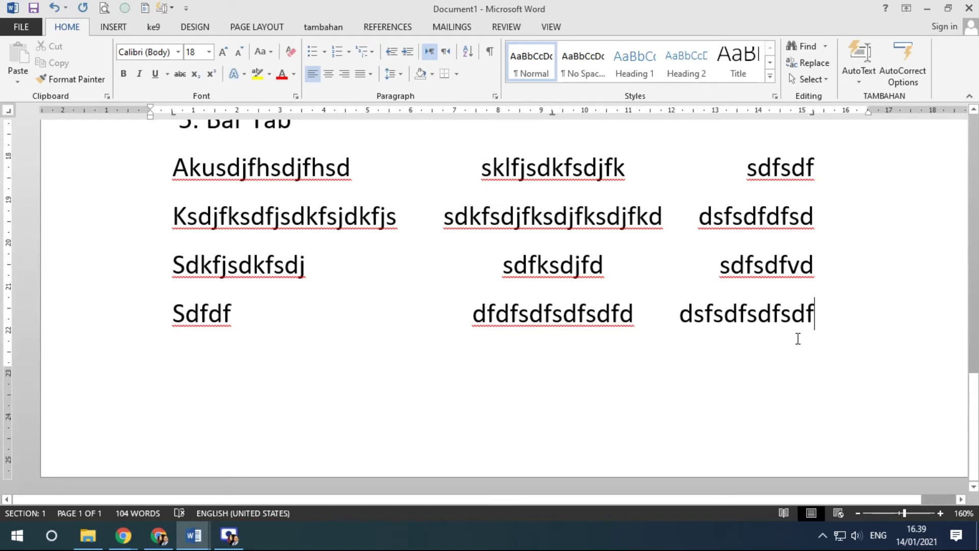
Start a new page after the last sample line and set a Decimal Tab stop at the 5.5 mark.
scroll(799, 339, down, 1)
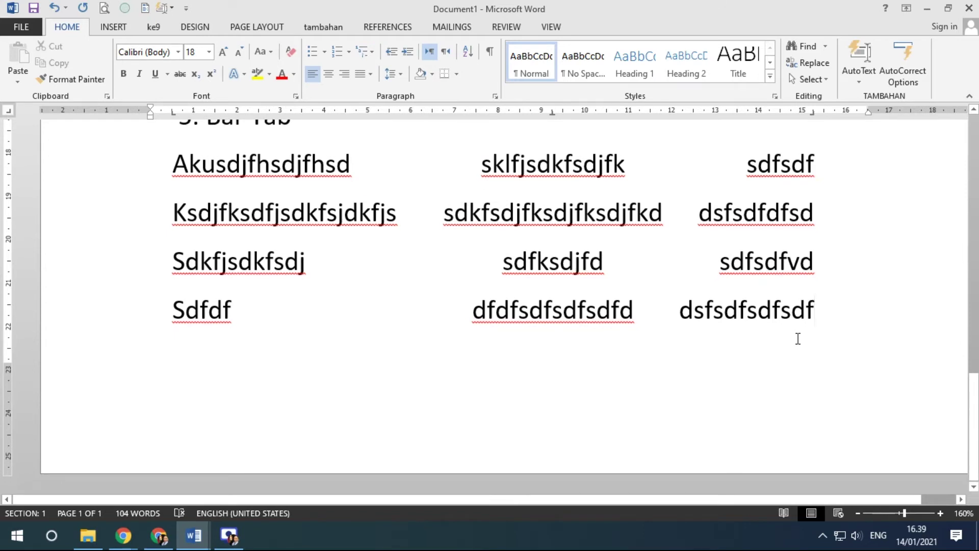
key(ctrl+Return)
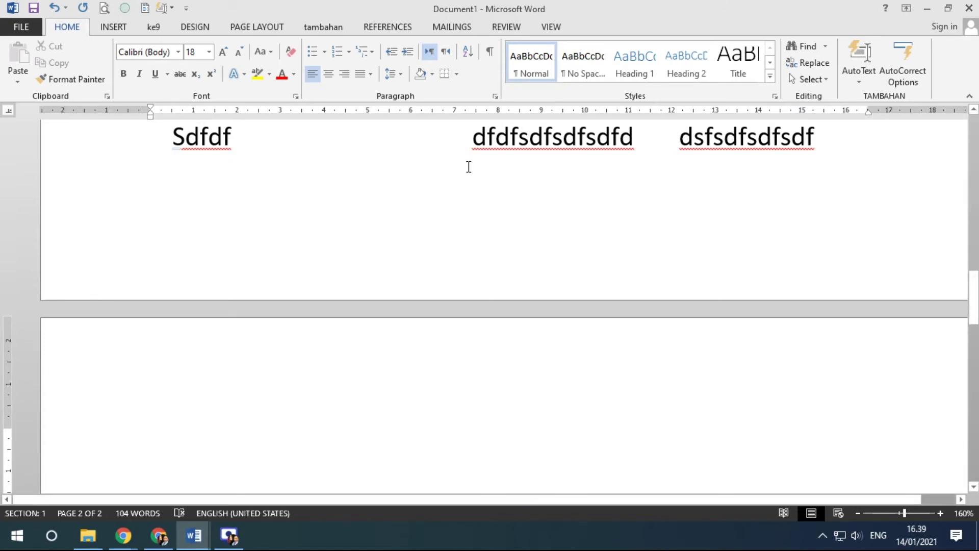
click(390, 112)
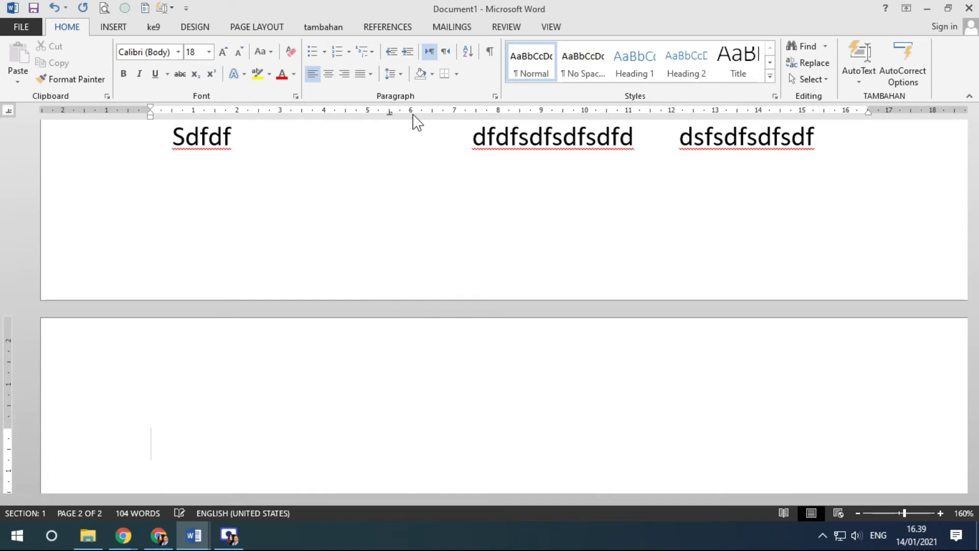
Enter the numbers 1.000.000, 500.000, 235.000 and 300 on separate lines of the new page.
text(1.000.000)
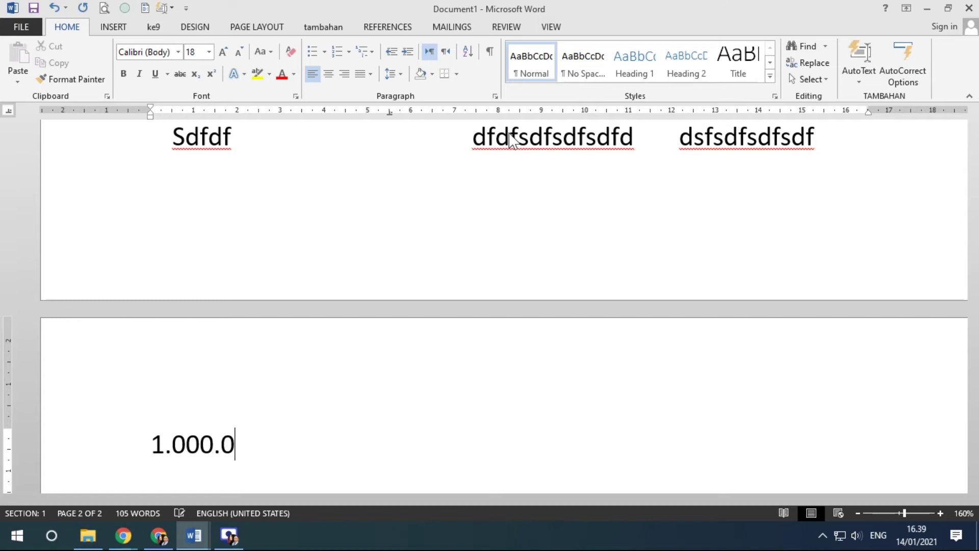
key(Return)
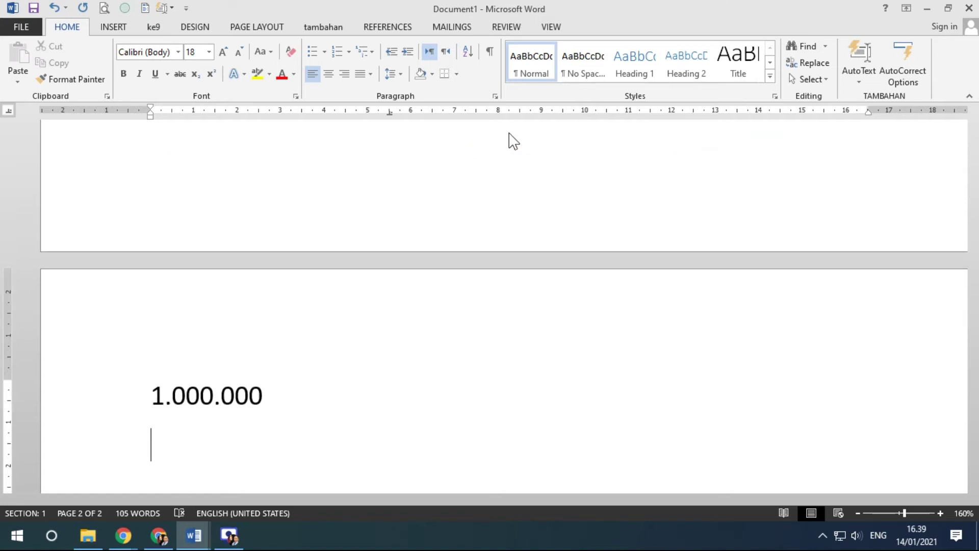
text(500)
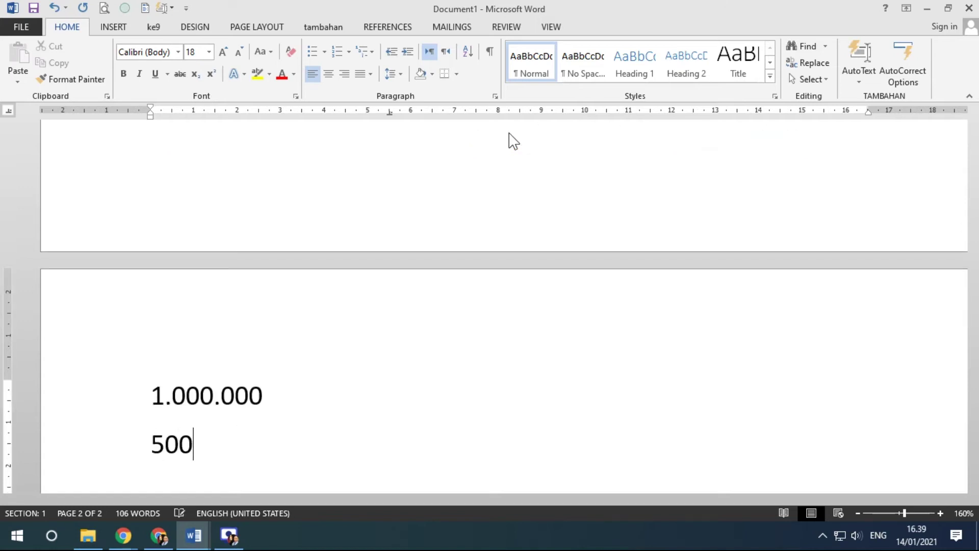
text(.000)
key(Return)
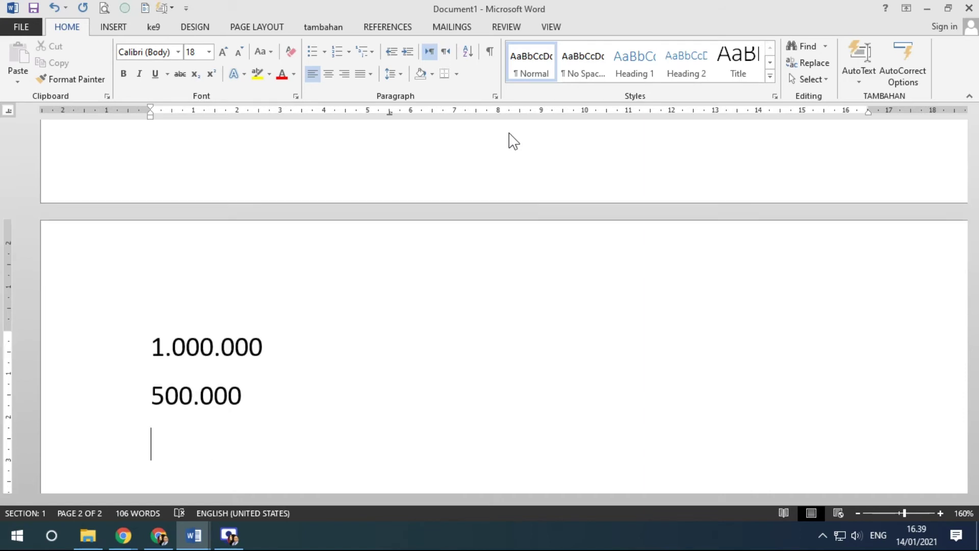
text(235.000)
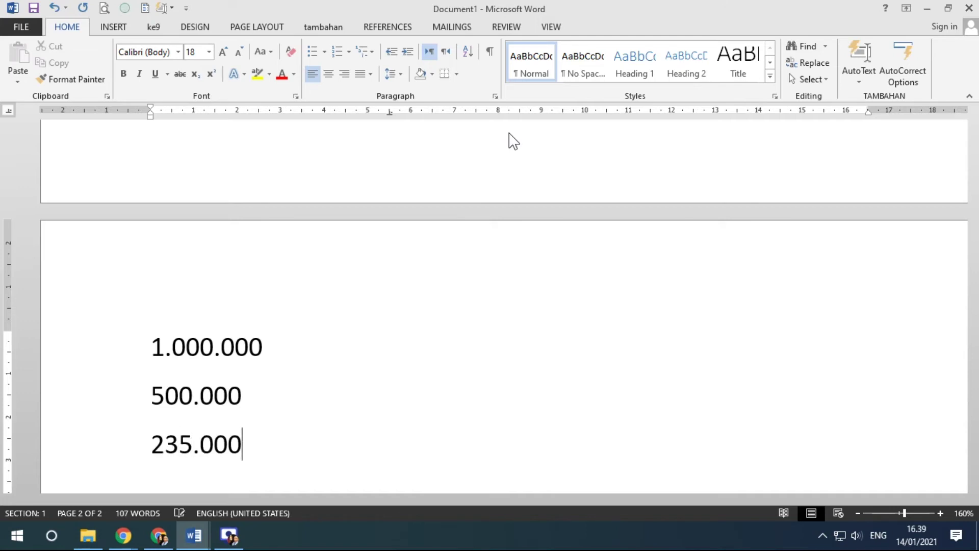
key(Return)
text(300)
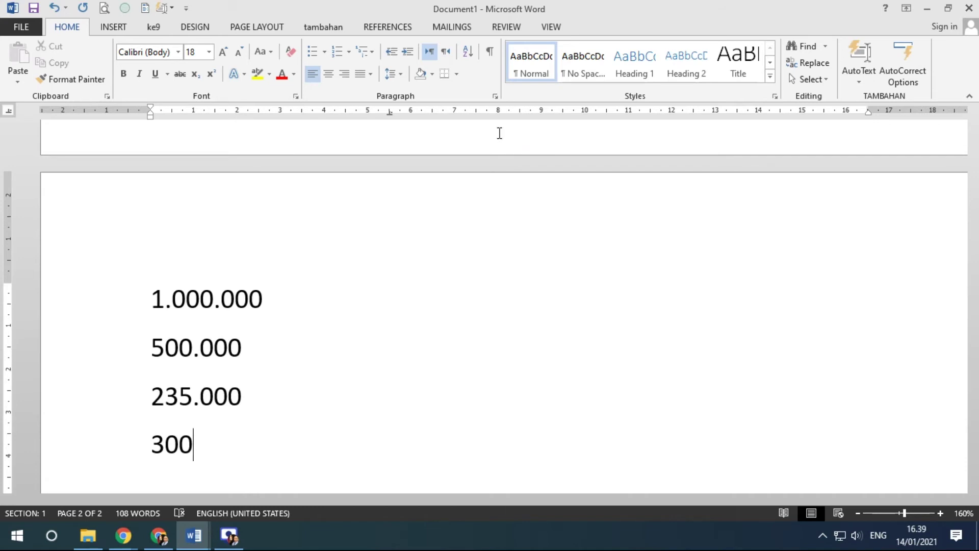
Append the decimals ",00" to each of the four numbers.
click(316, 297)
text(,00)
key(Down)
text(,00)
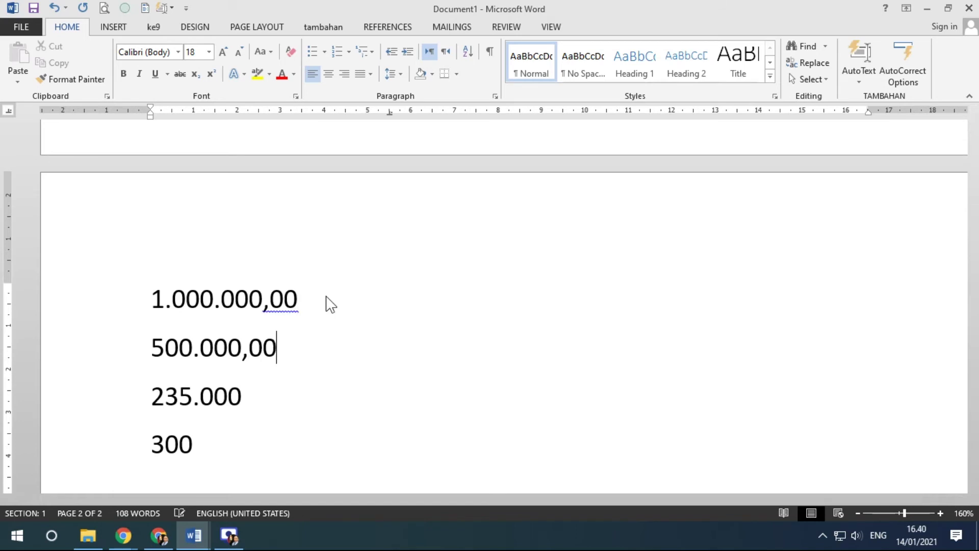
key(Down)
text(,00)
key(Down)
text(,00)
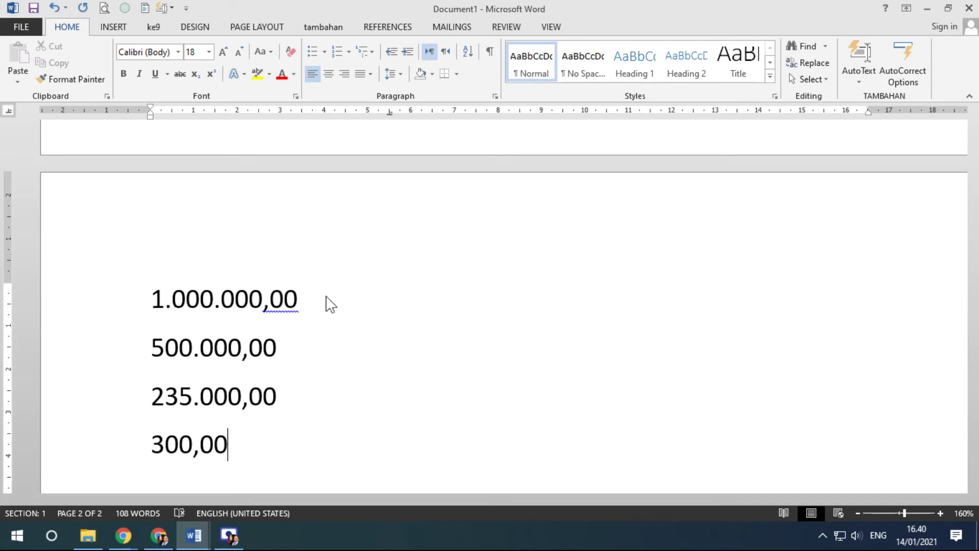
Select the four numbers, try right paragraph alignment on them and undo it.
drag(155, 304, 240, 435)
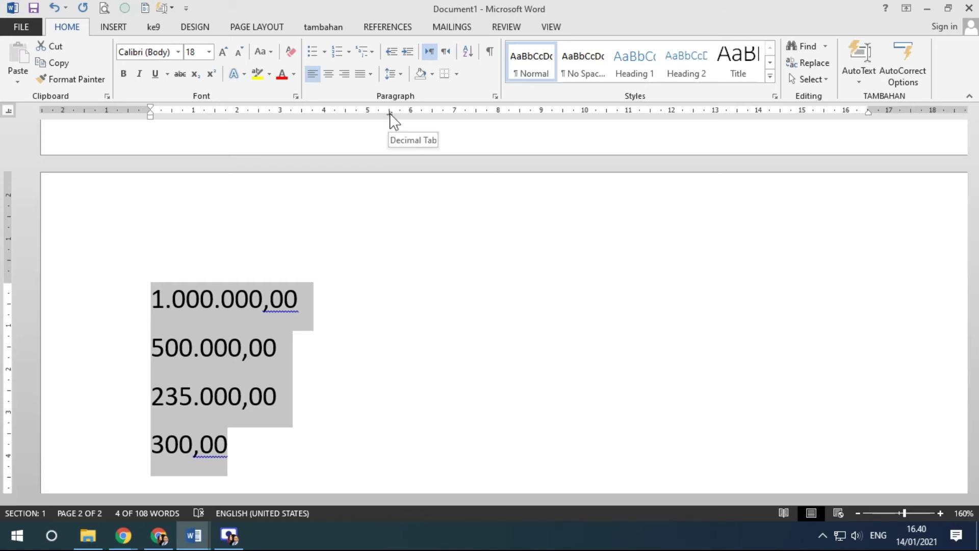
click(344, 74)
scroll(862, 362, down, 2)
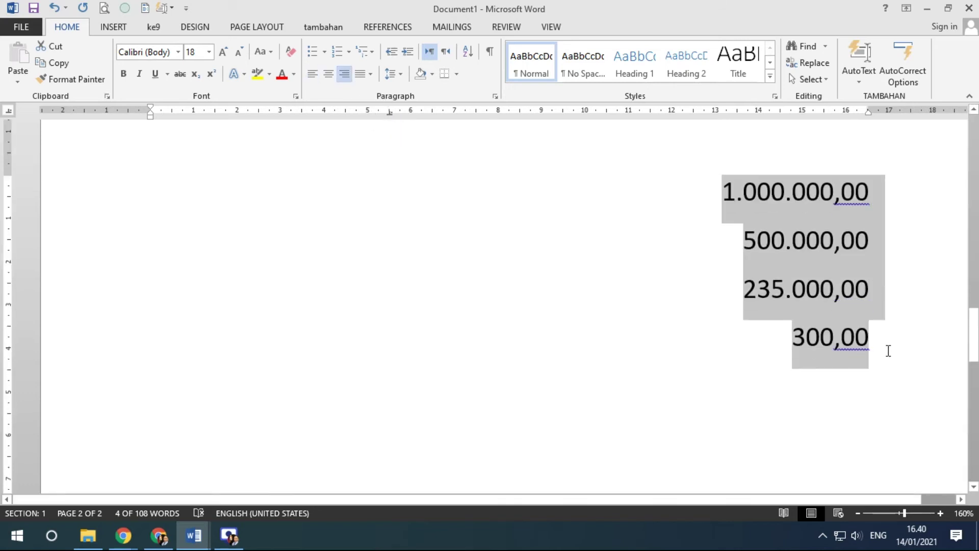
scroll(886, 349, up, 1)
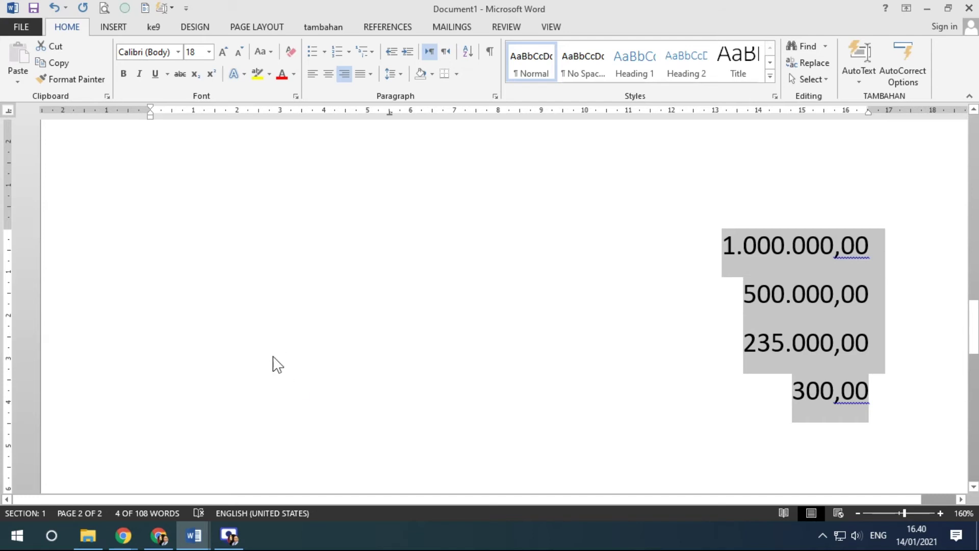
key(ctrl+z)
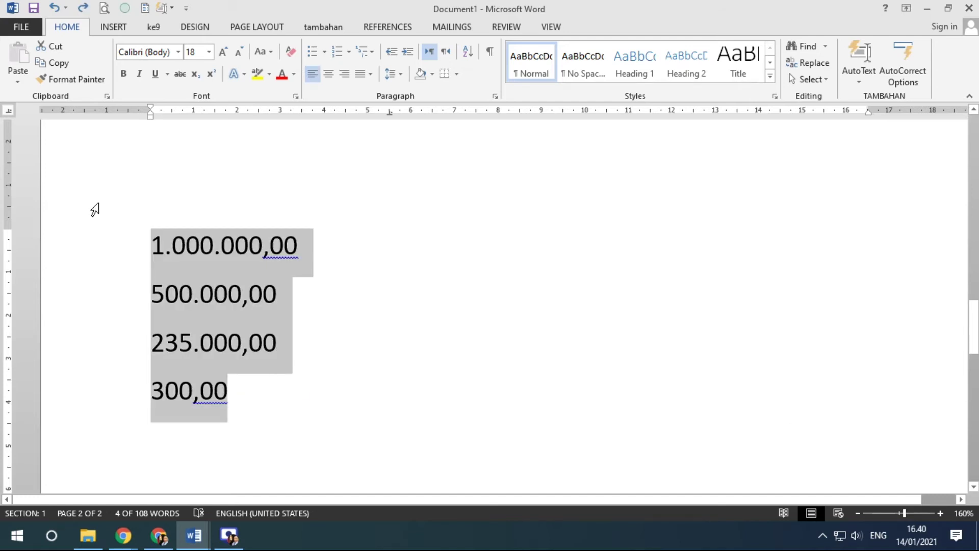
Set a Right Tab stop at the 4.5 mark for the four numbers and tab each number to it.
click(8, 110)
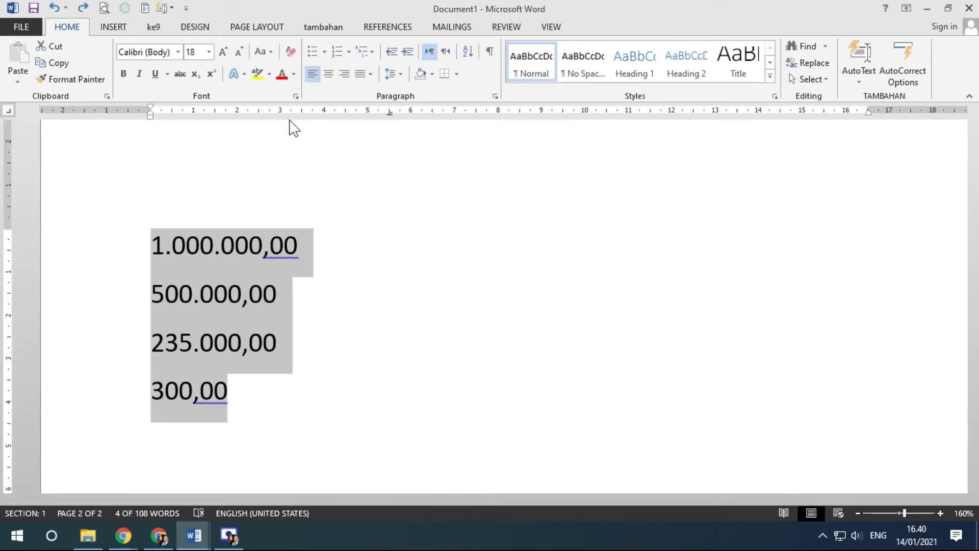
click(345, 113)
click(159, 248)
key(Tab)
click(160, 301)
key(Tab)
click(158, 342)
key(Tab)
click(154, 391)
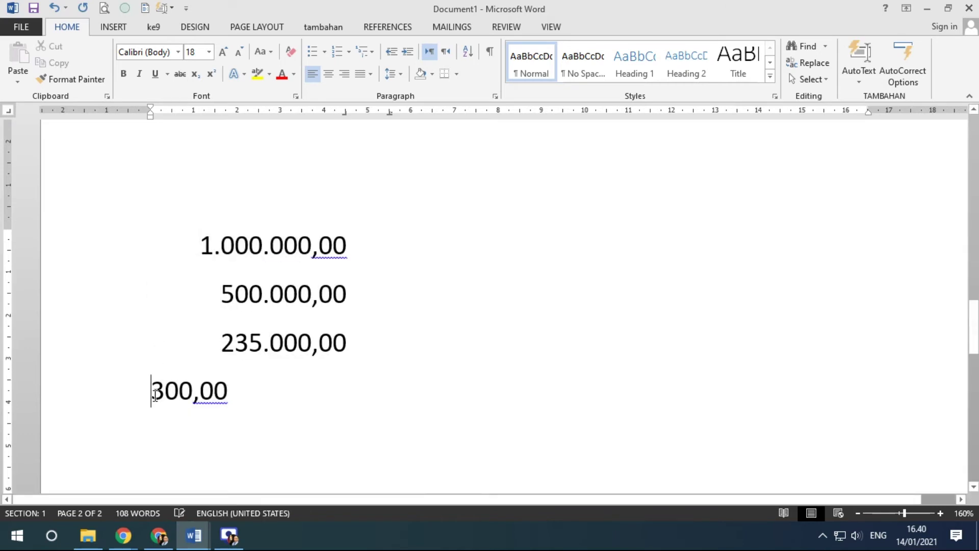
key(Tab)
Add a row of dashes on the line below 300,00.
drag(202, 244, 359, 426)
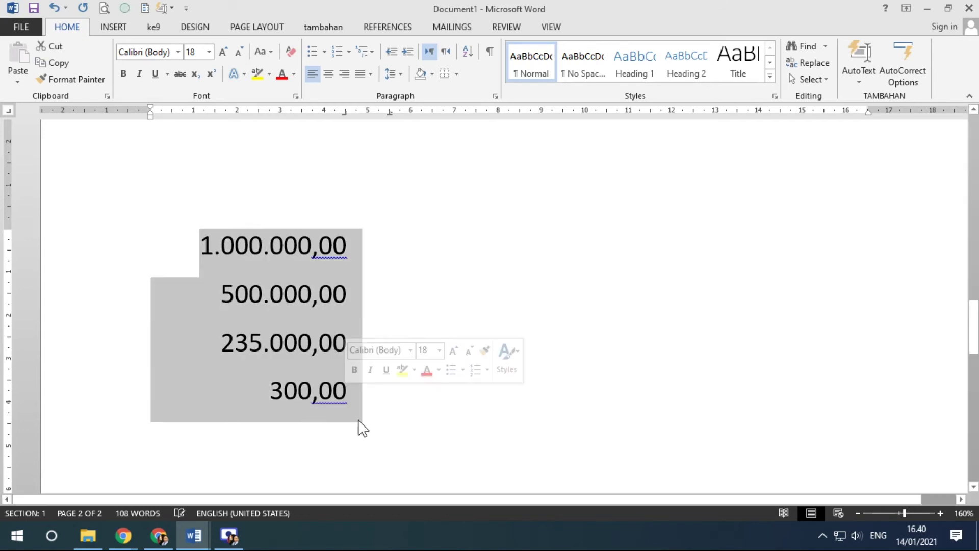
click(389, 410)
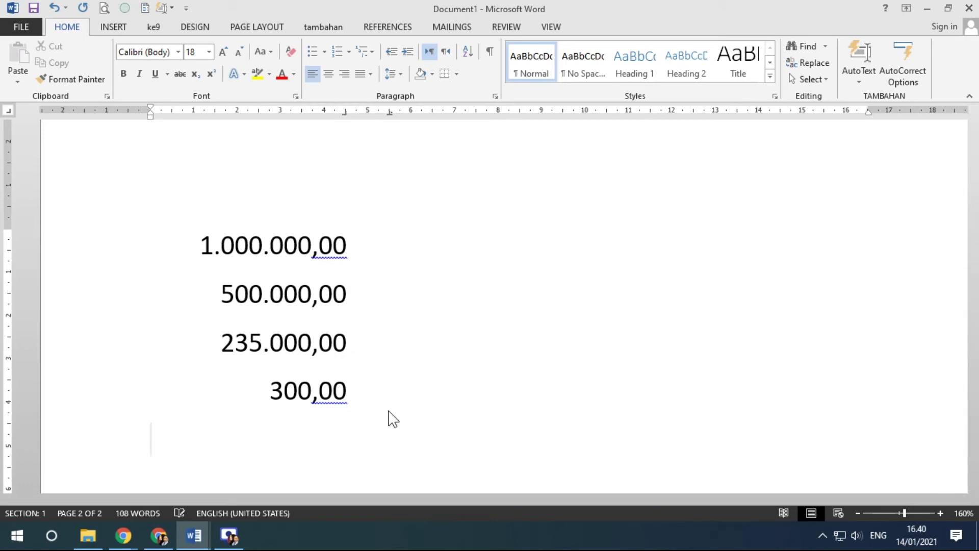
text(-----------------------)
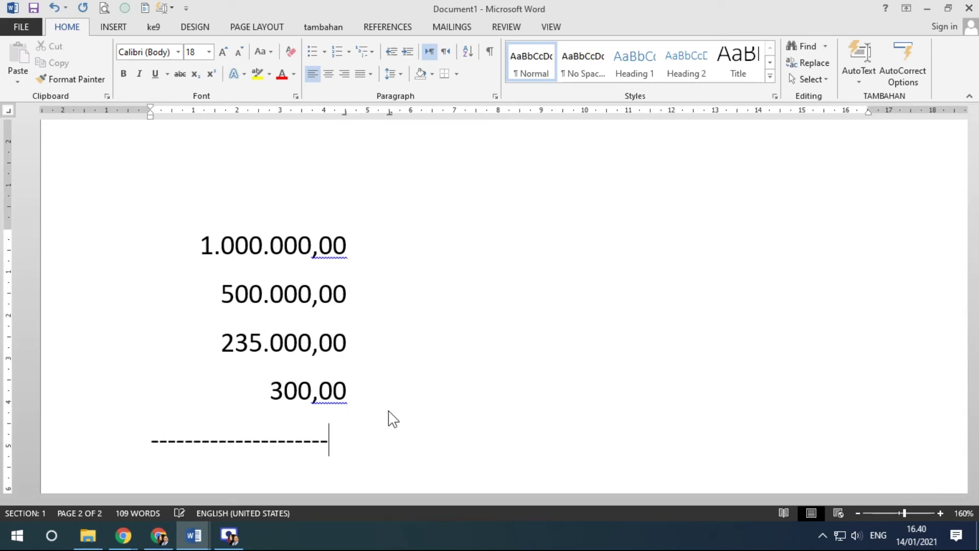
Complete the row of dashes below the numbers and change the decimals of 1.000.000 to ,123.
text(-)
click(312, 248)
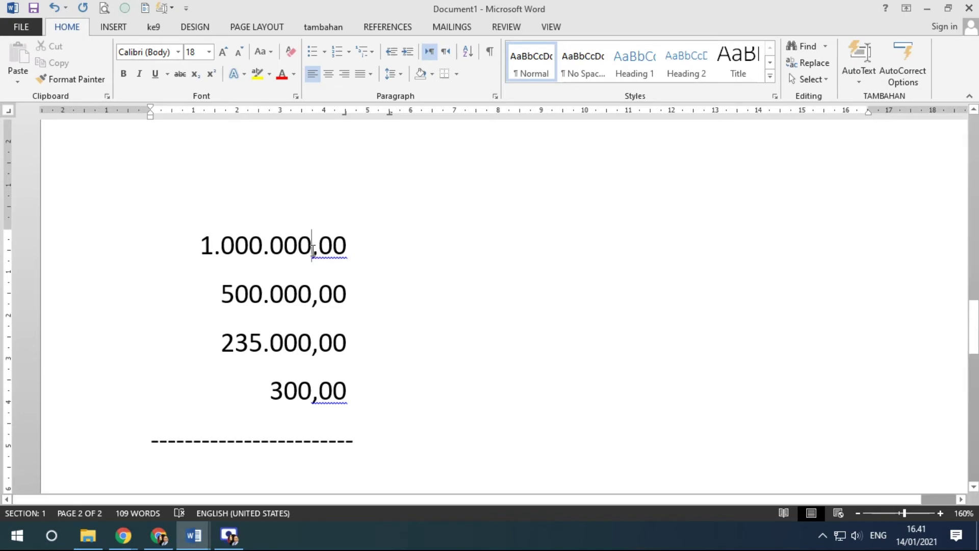
drag(312, 250, 347, 253)
click(421, 276)
key(BackSpace)
key(BackSpace)
text(123)
click(426, 283)
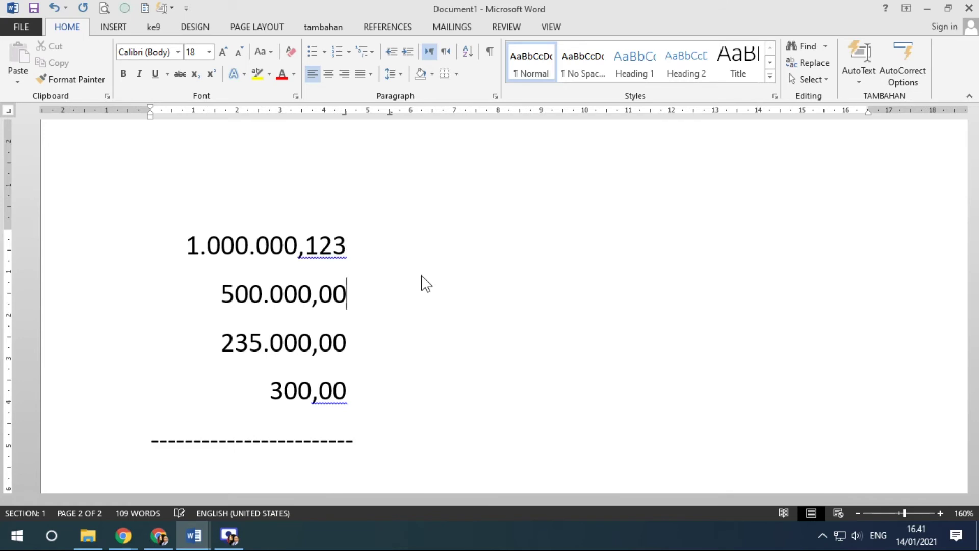
Change the decimals of 235.000 to ,55 and the decimals of 300 to ,909.
key(Down)
key(BackSpace)
key(BackSpace)
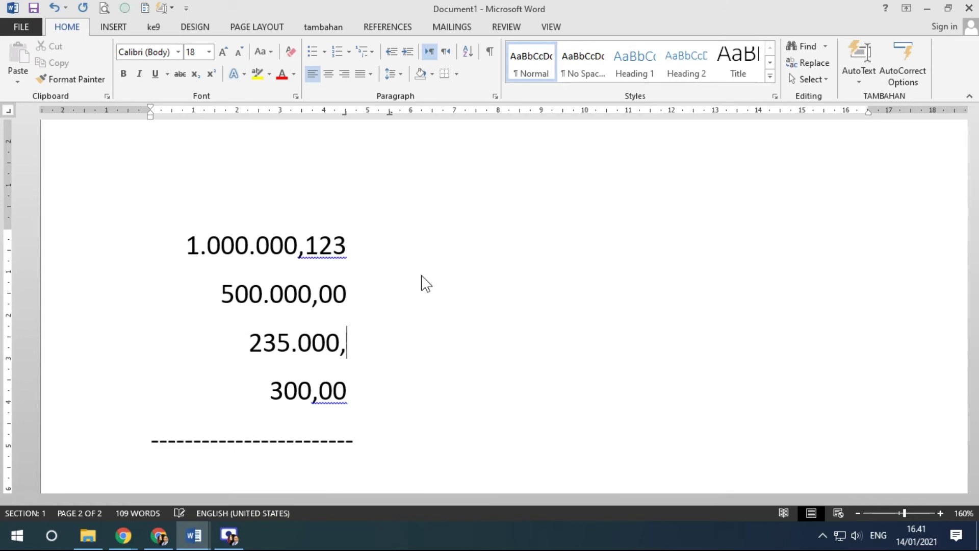
text(55)
key(Down)
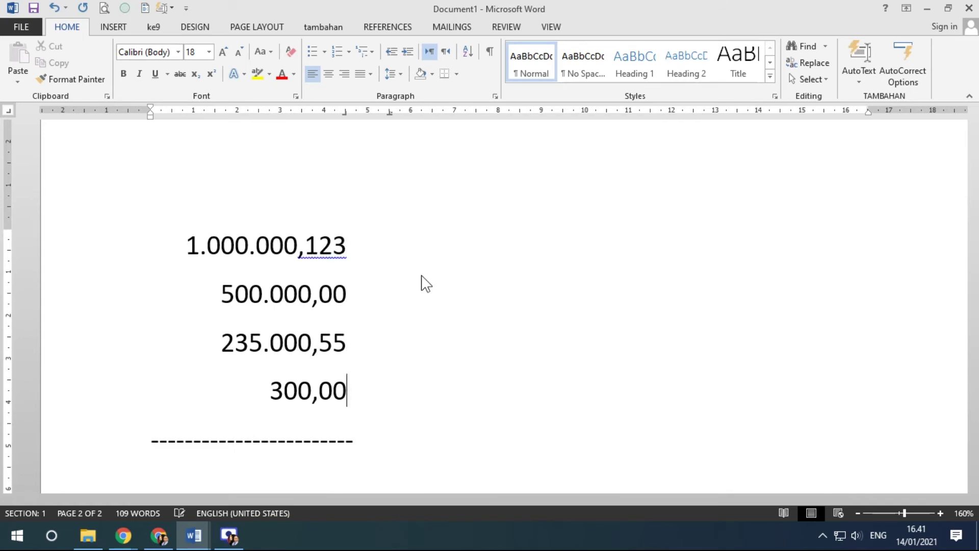
key(BackSpace)
key(BackSpace)
text(9)
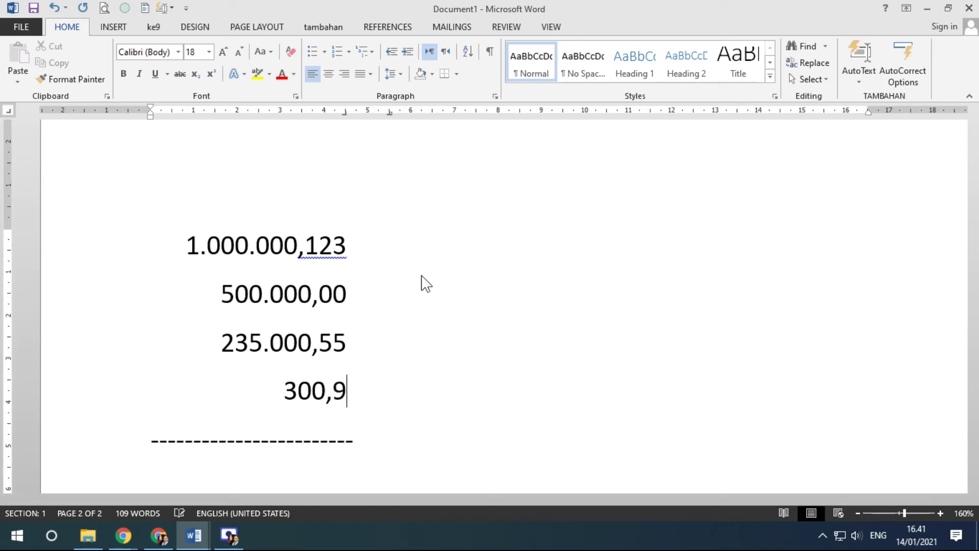
text(09)
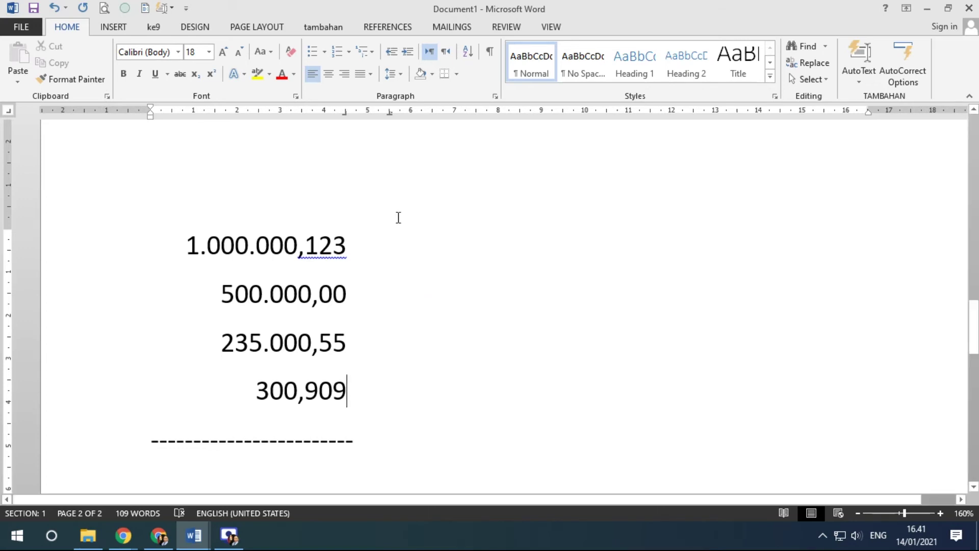
Color the comma and decimals of all four numbers red, line by line.
drag(298, 245, 346, 246)
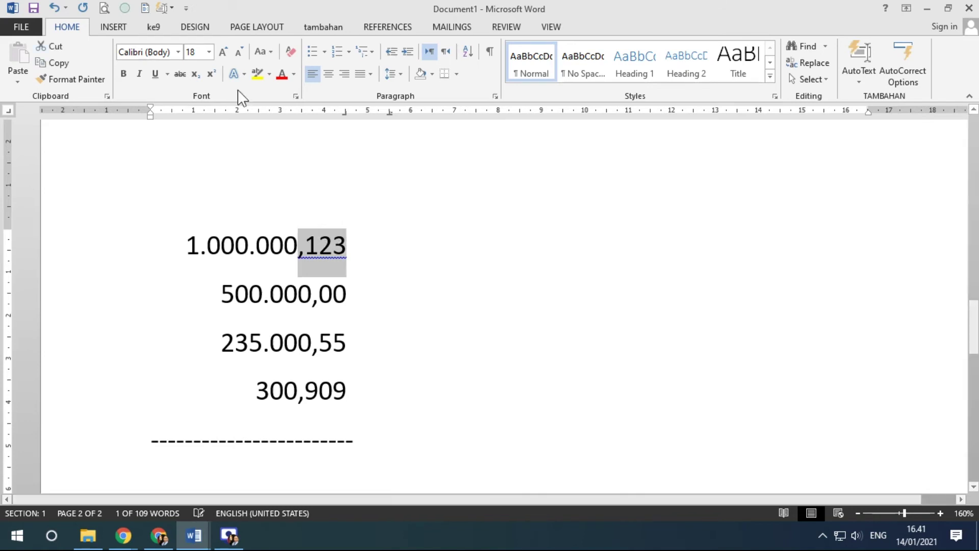
click(280, 74)
drag(310, 294, 346, 295)
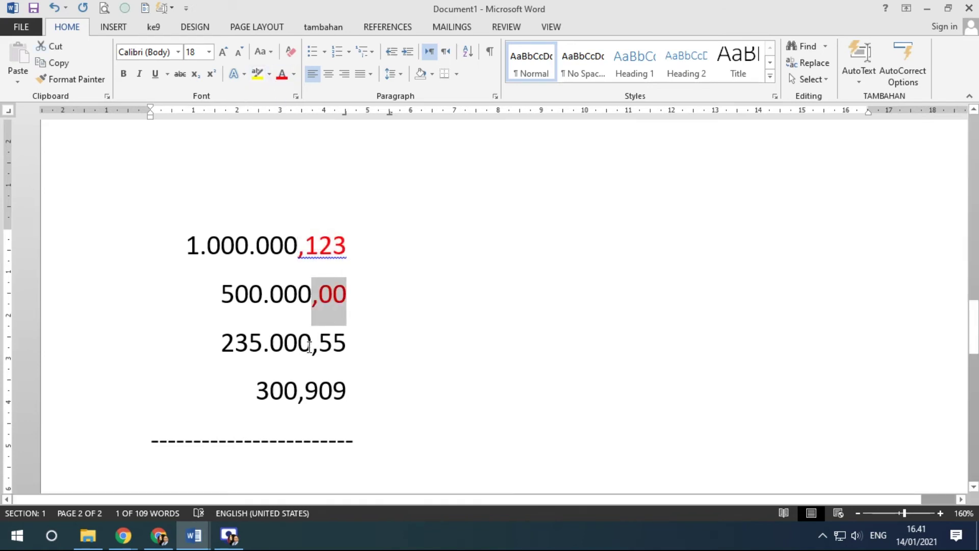
drag(313, 348, 347, 351)
click(282, 74)
drag(300, 392, 346, 389)
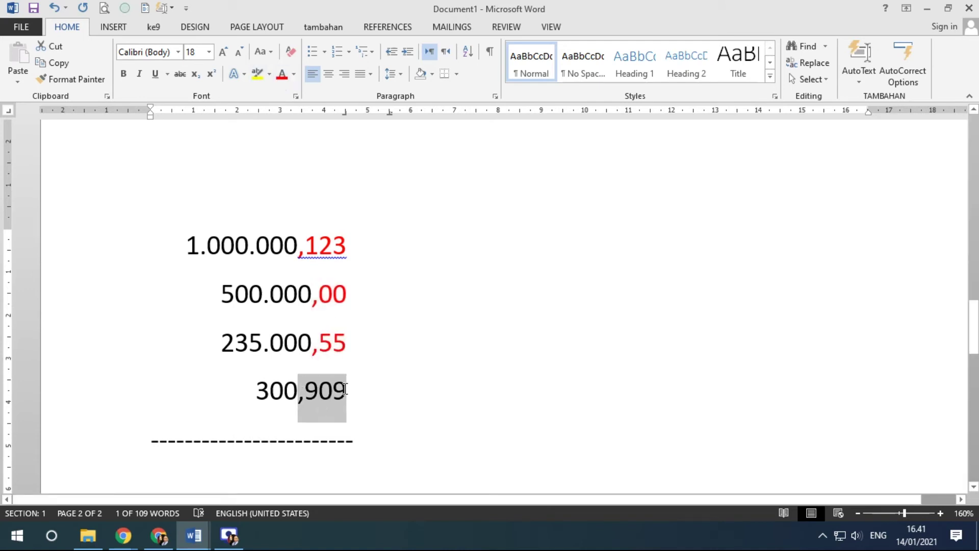
click(282, 74)
Remove the Right Tab stop at 4.5 from each of the four number lines, working from 300,909 up to 1.000.000,123.
drag(390, 114, 391, 116)
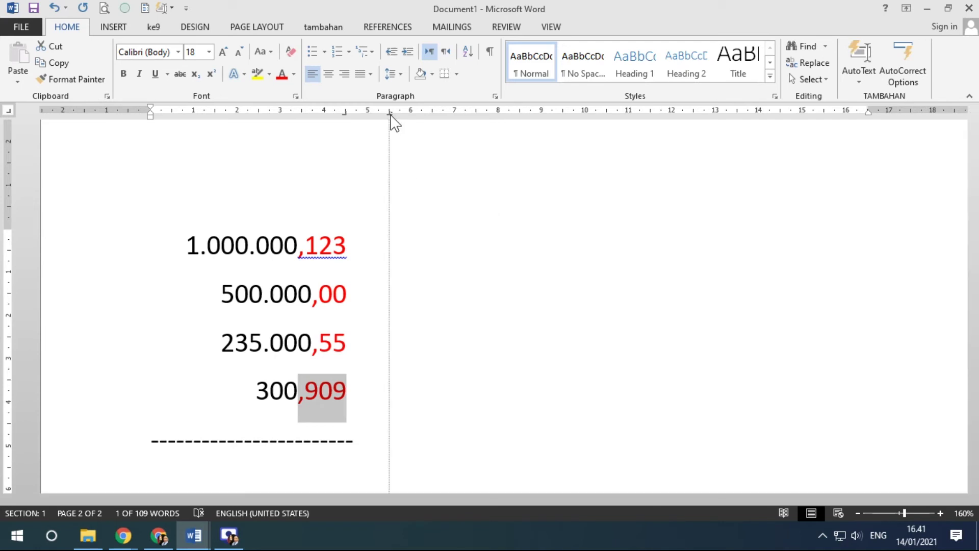
mouse_move(391, 117)
mouse_down()
mouse_move(347, 116)
mouse_move(317, 145)
mouse_up()
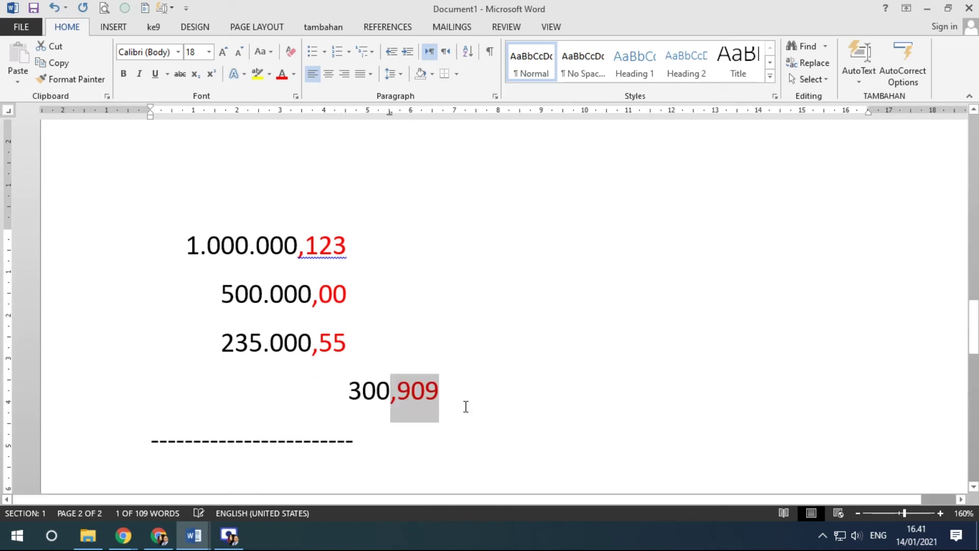
click(369, 343)
drag(345, 116, 345, 146)
click(346, 295)
drag(345, 113, 347, 159)
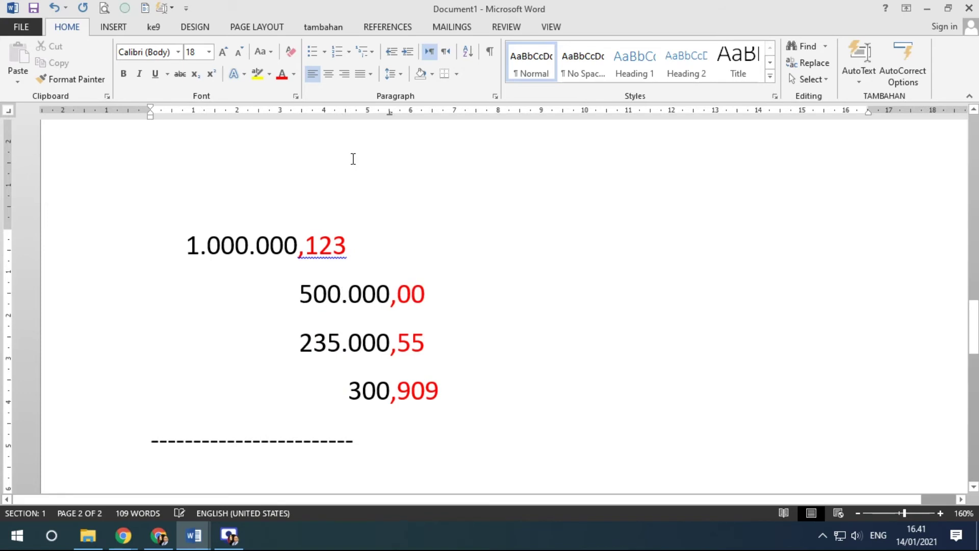
click(347, 245)
drag(346, 113, 353, 159)
drag(391, 112, 390, 113)
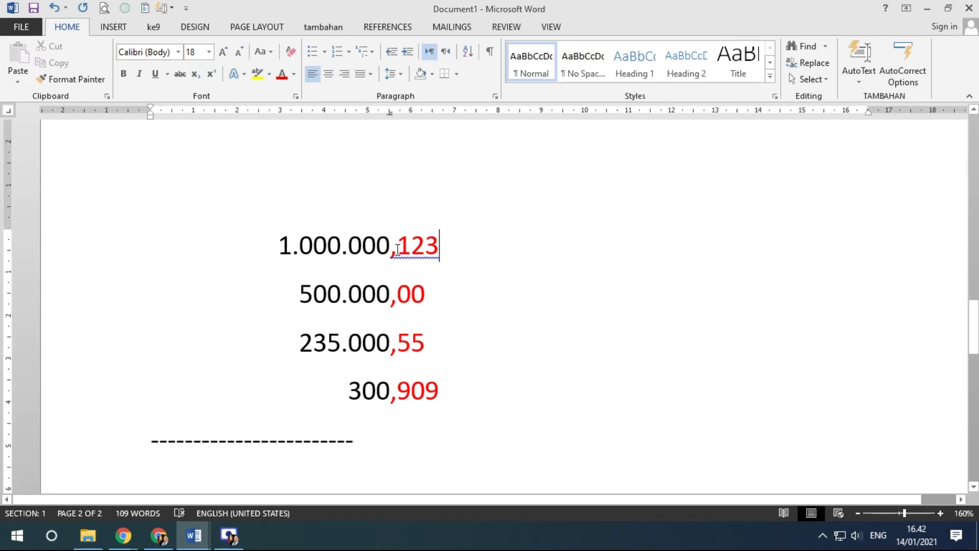
Extend the row of dashes below the numbers past the last digit of 300,909.
click(359, 440)
text(----)
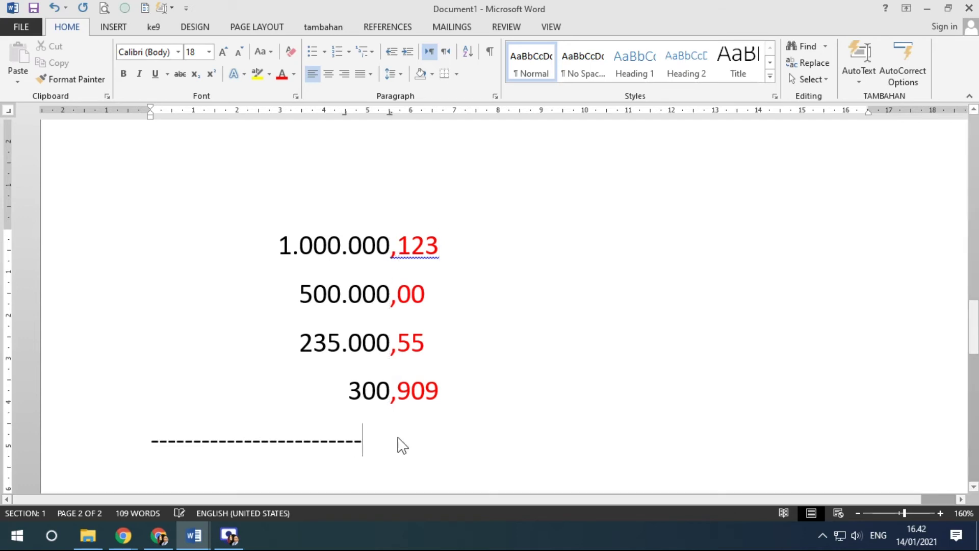
text(----------)
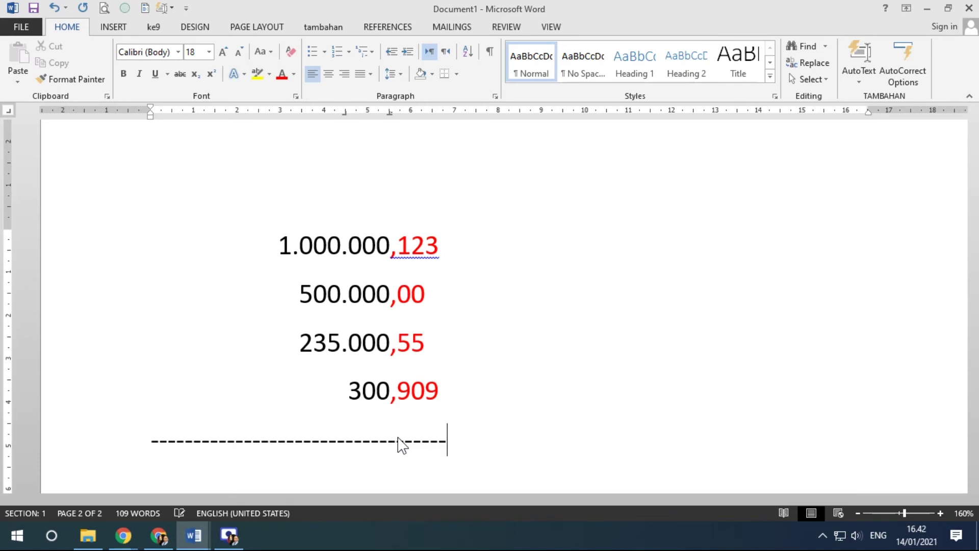
click(390, 112)
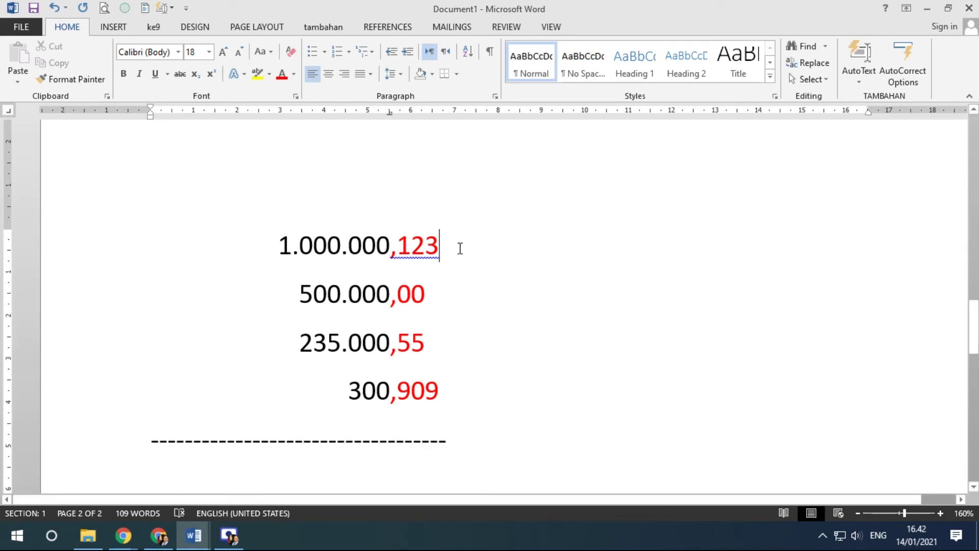
click(485, 260)
text(217361273627)
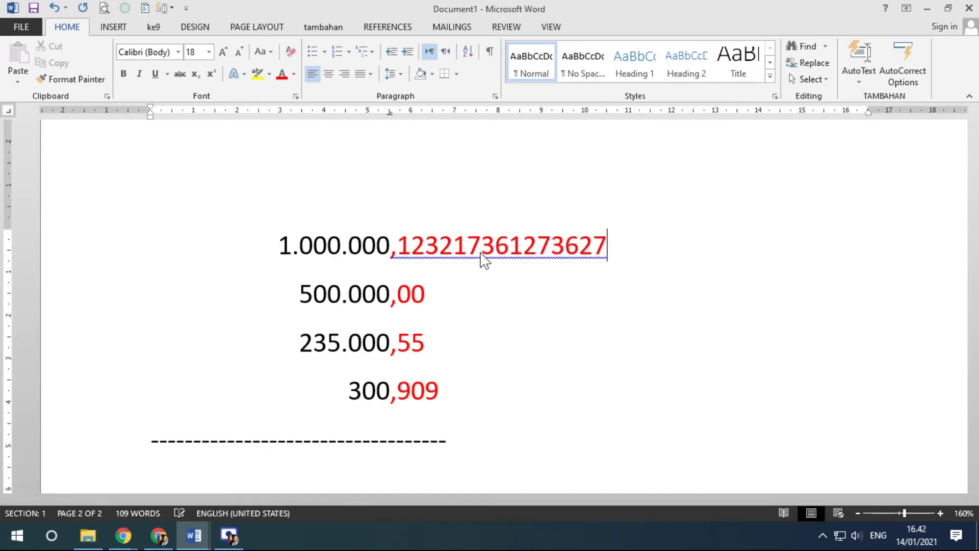
click(417, 292)
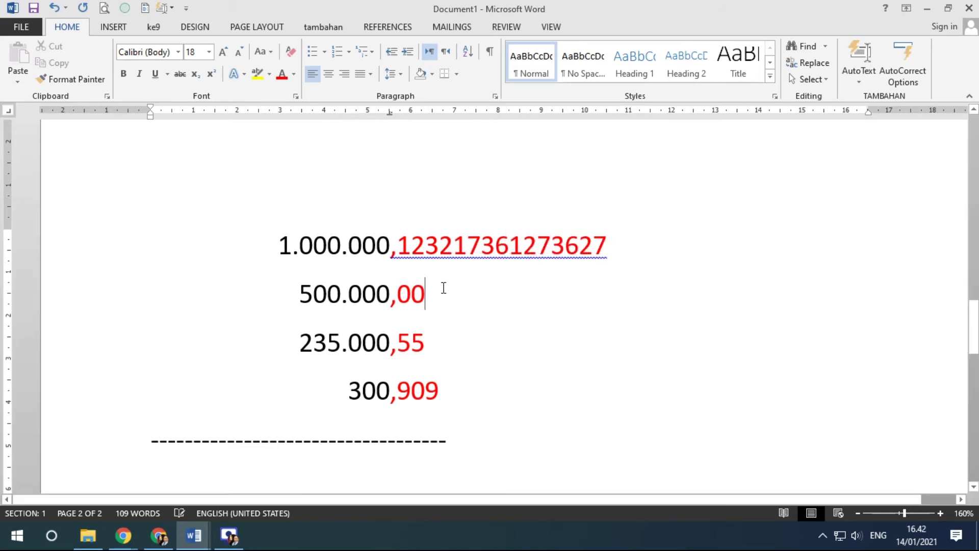
text(81237128371283278)
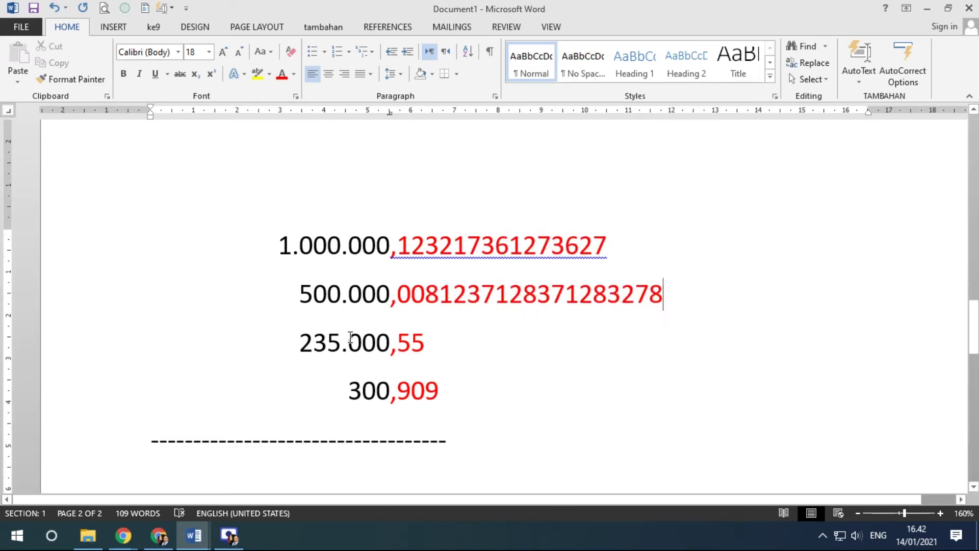
click(431, 342)
text(suryewuryeu)
key(BackSpace)
key(BackSpace)
key(BackSpace)
key(BackSpace)
key(BackSpace)
key(BackSpace)
key(BackSpace)
key(BackSpace)
key(BackSpace)
key(BackSpace)
key(BackSpace)
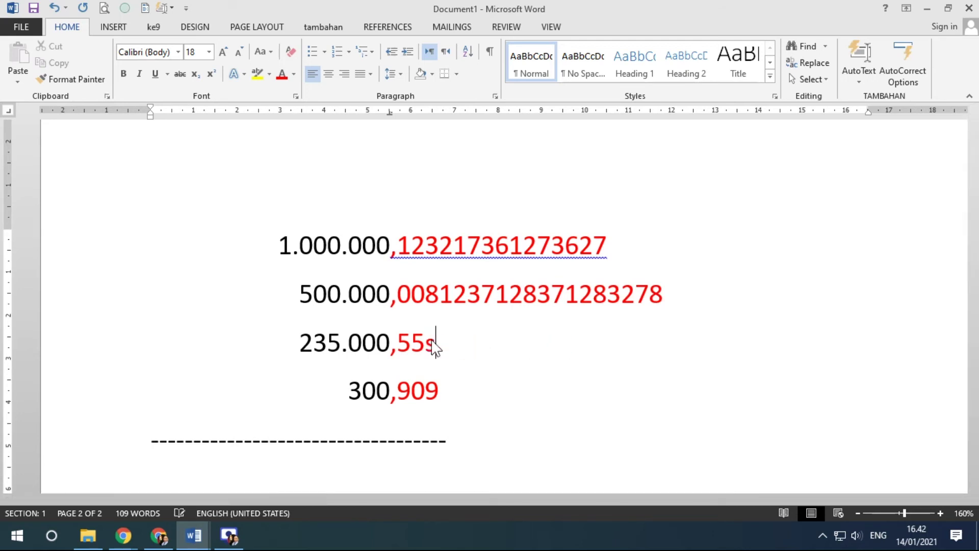
Append 294829328 to the end of 235.000,55 and 230492304 to the end of 300,909.
text(294829328)
key(Down)
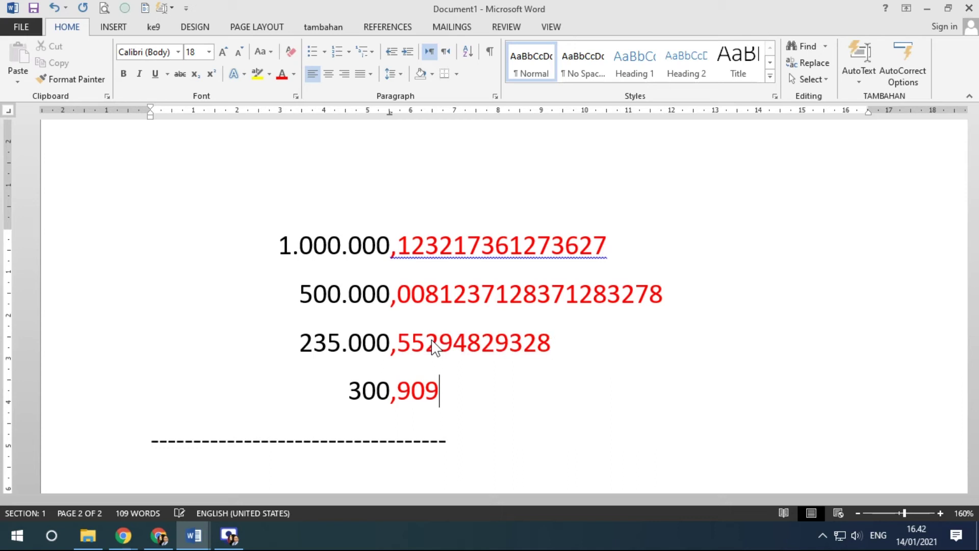
text(230492304)
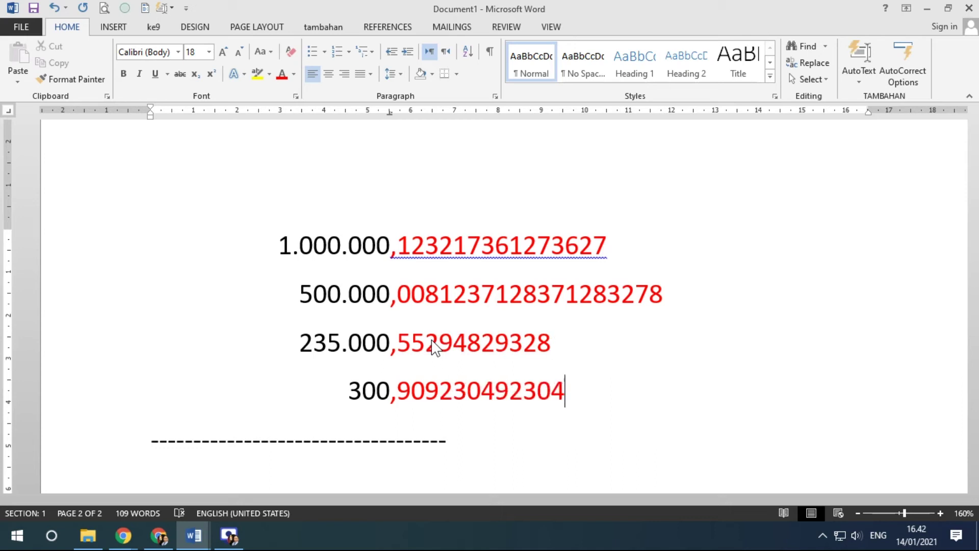
drag(390, 113, 390, 114)
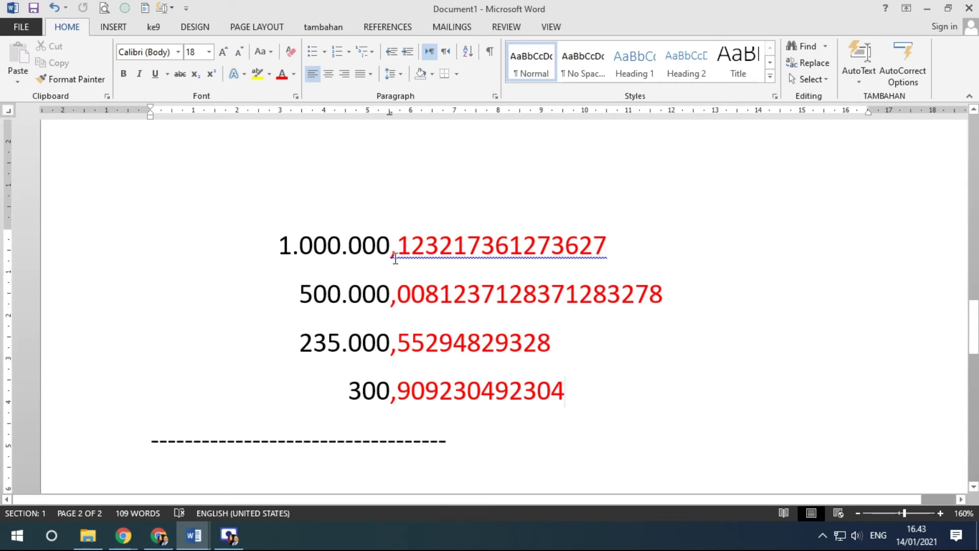
Delete the four numbers with the row of dashes and insert a page break after the last sample text line.
drag(73, 248, 97, 429)
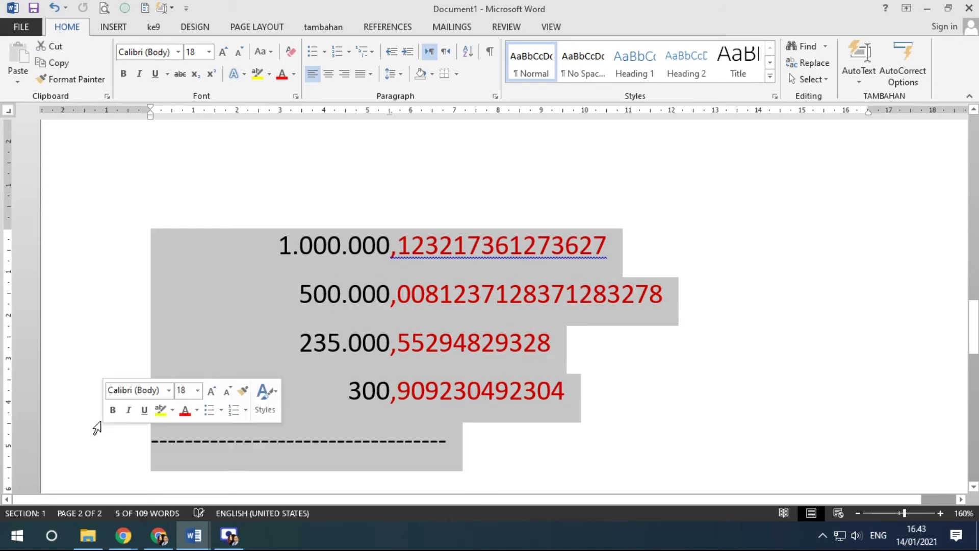
key(Delete)
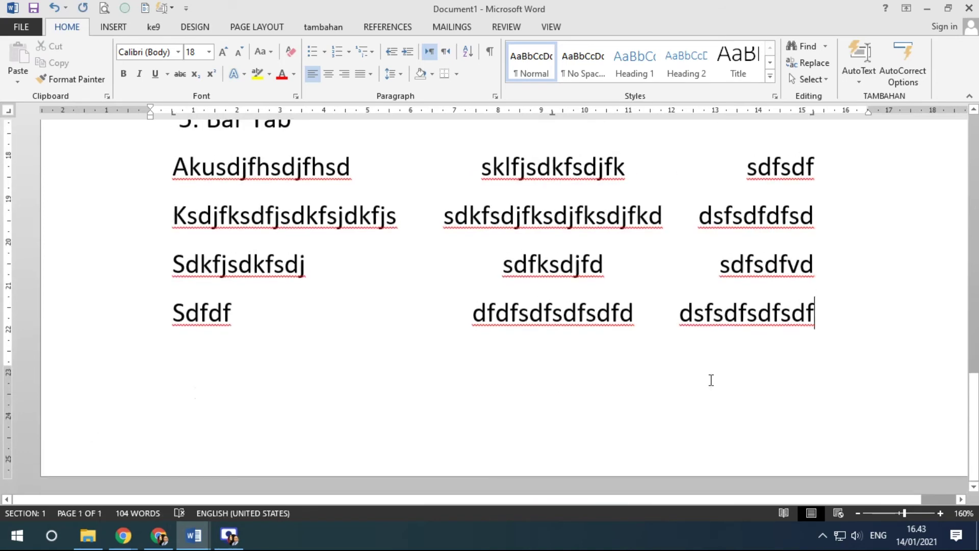
key(ctrl+Return)
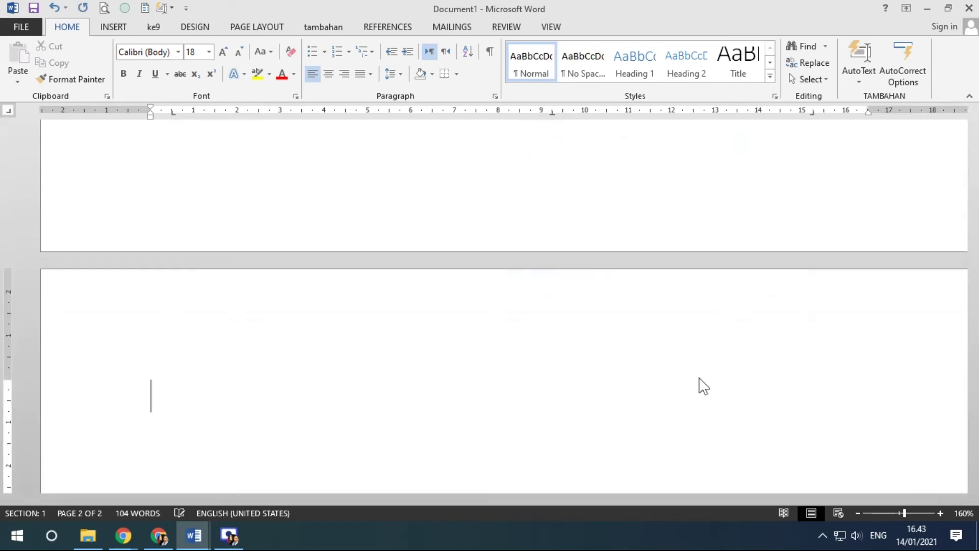
Fill the first line of the new page with a row of equal signs and end the line.
text(===========)
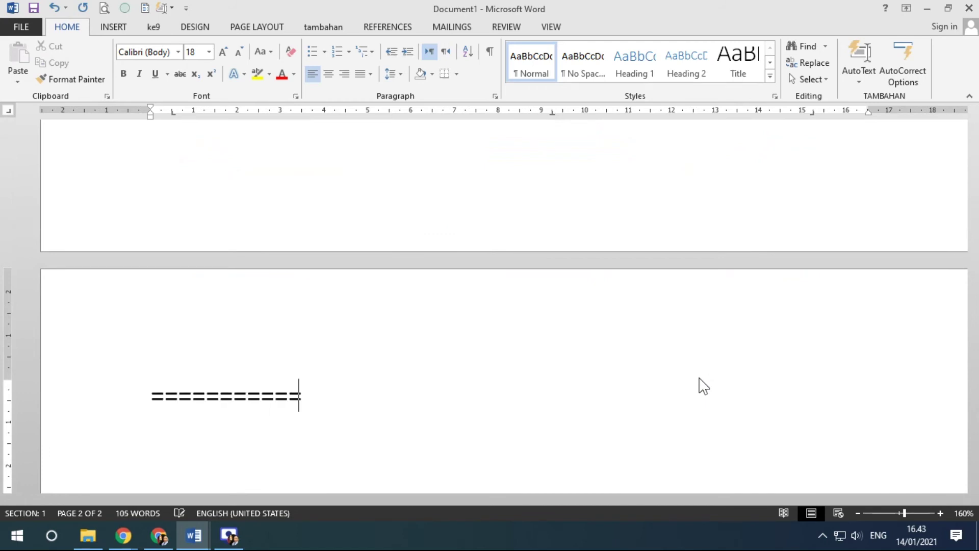
text(=========================================)
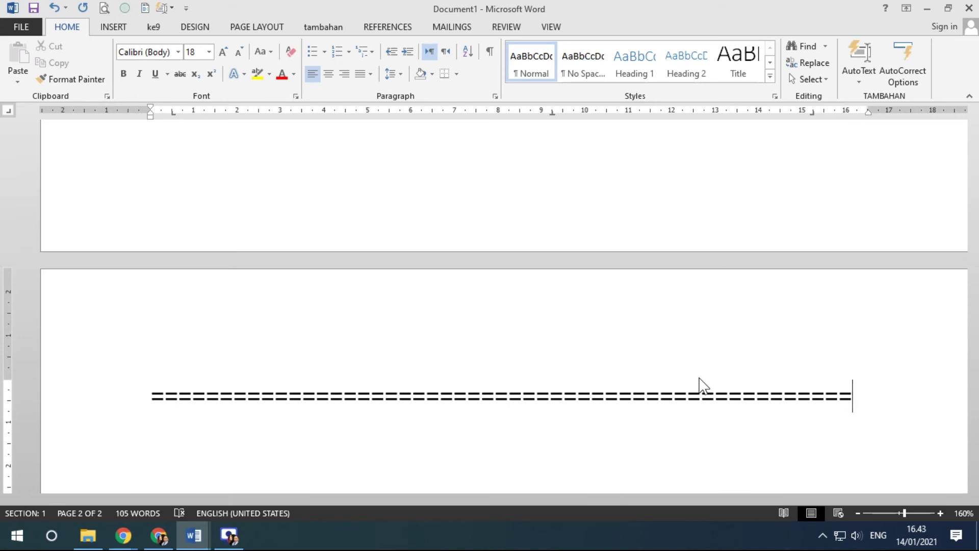
key(ctrl+z)
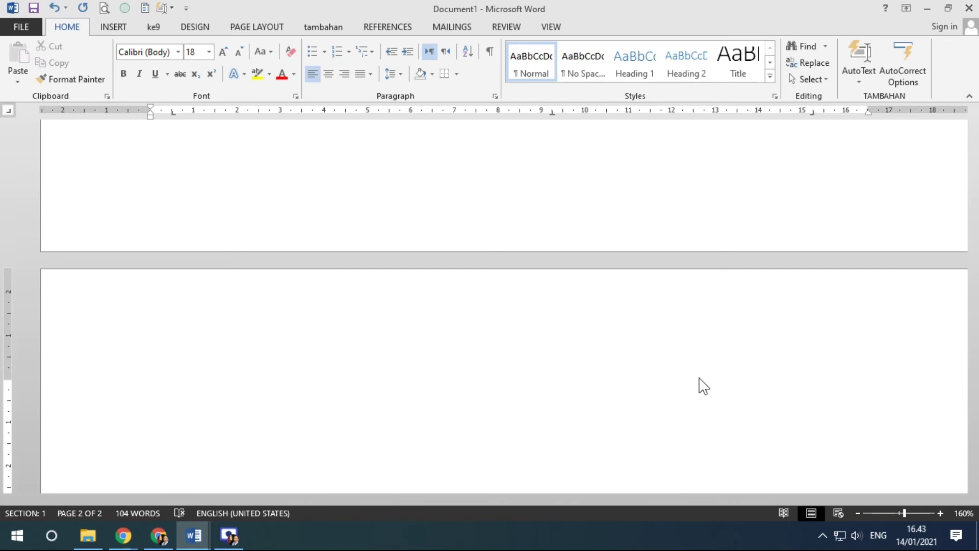
Check the border line under the last sample text row and undo the automatic conversion of the equal signs.
scroll(699, 386, up, 4)
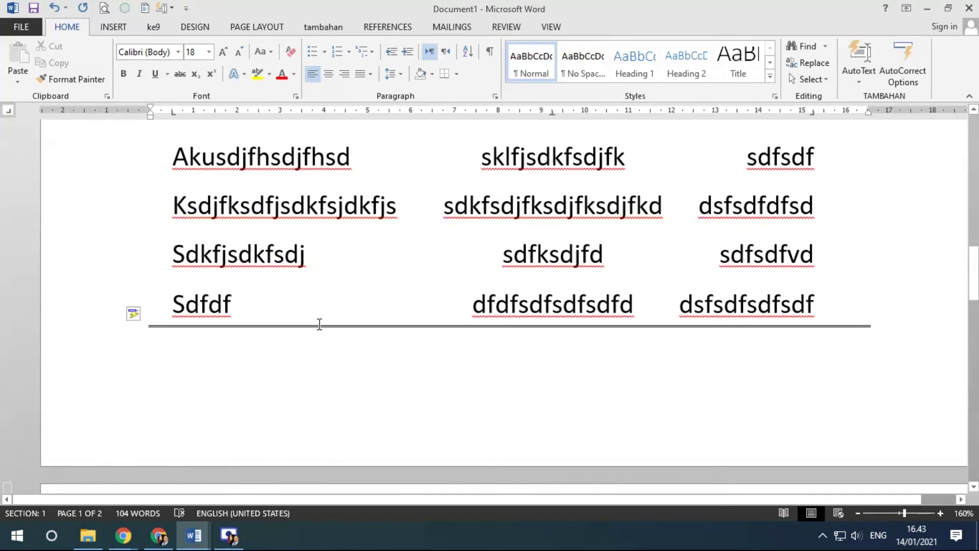
scroll(320, 325, down, 4)
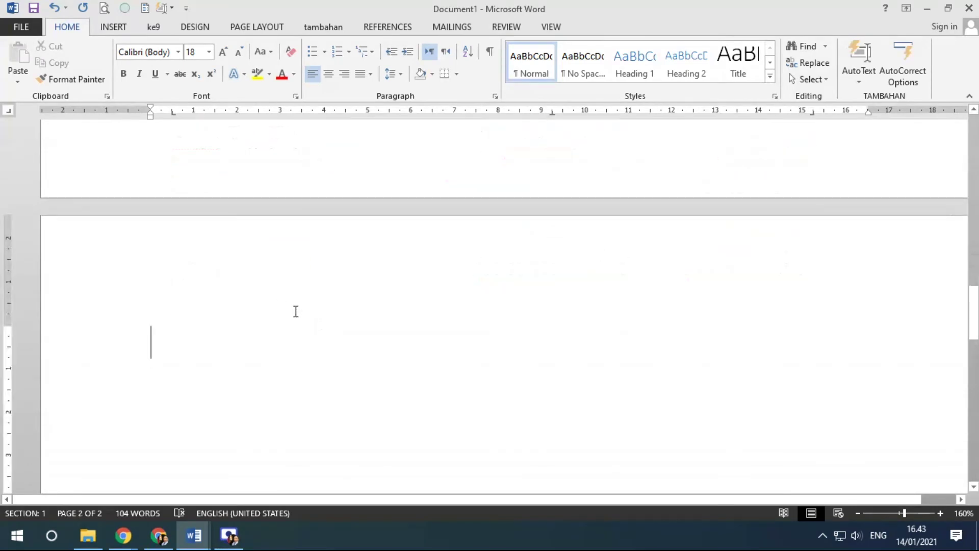
scroll(300, 304, up, 4)
scroll(302, 292, down, 3)
scroll(295, 297, up, 1)
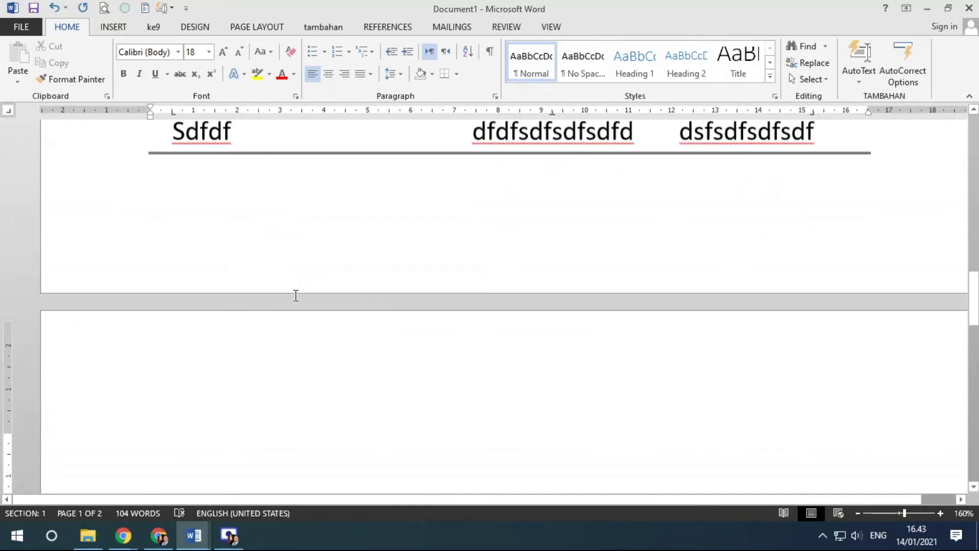
scroll(296, 296, up, 1)
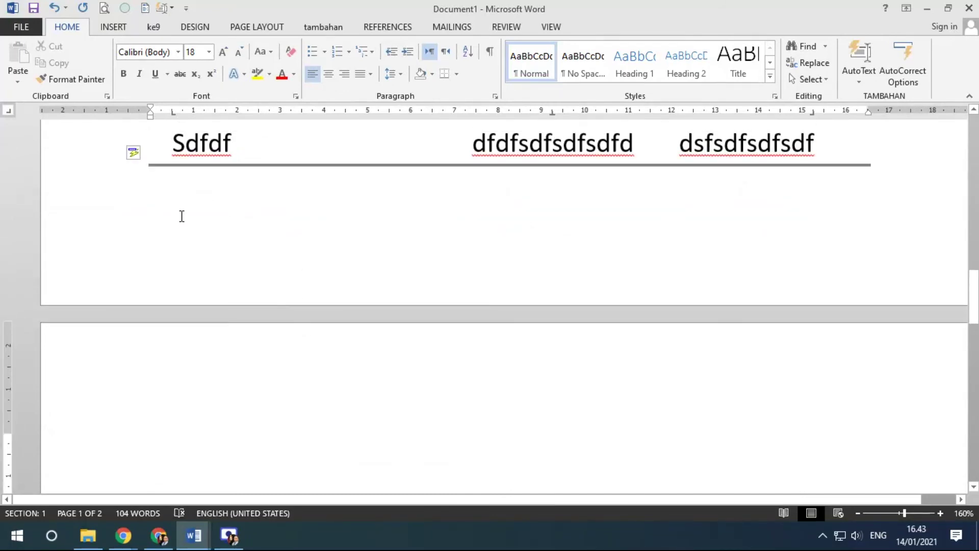
scroll(354, 273, up, 1)
scroll(302, 258, down, 2)
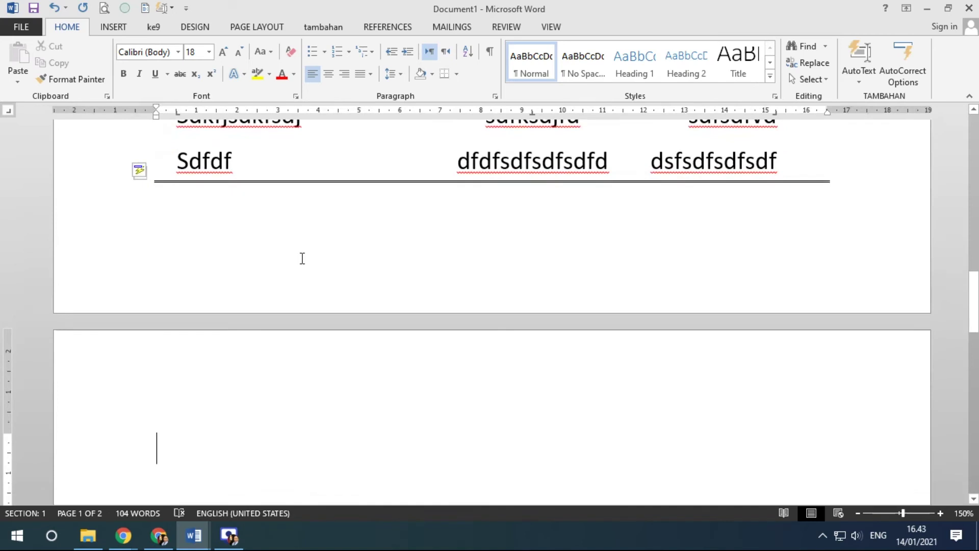
key(ctrl+z)
scroll(415, 282, down, 2)
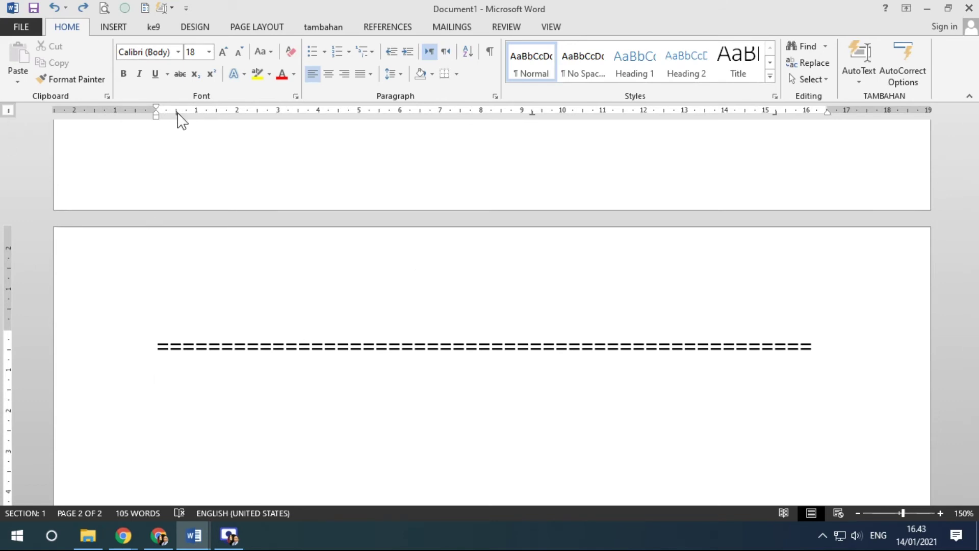
Divide the line below the equal signs into four columns with bar tabs at about 0, 1.75, 7.5, 11.75 and 16 cm.
click(227, 111)
click(340, 112)
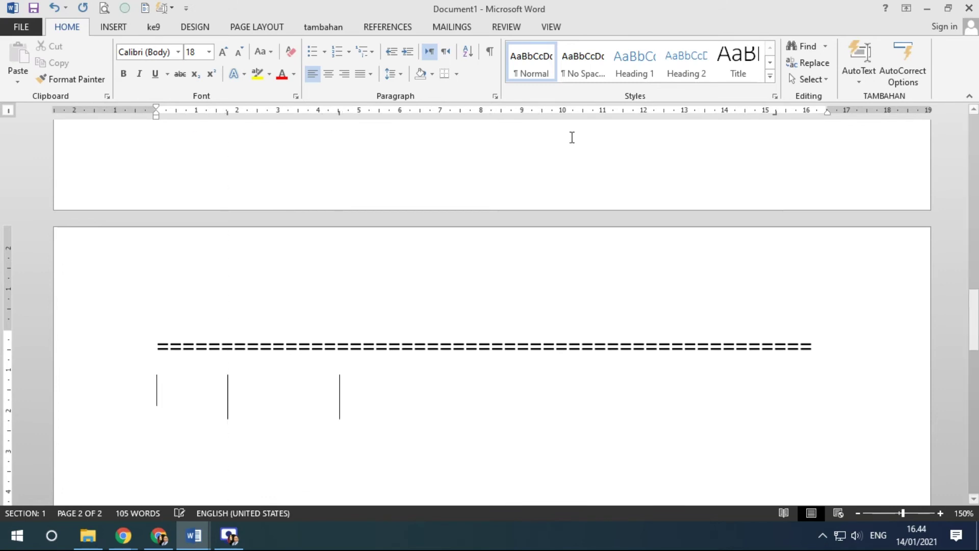
click(553, 112)
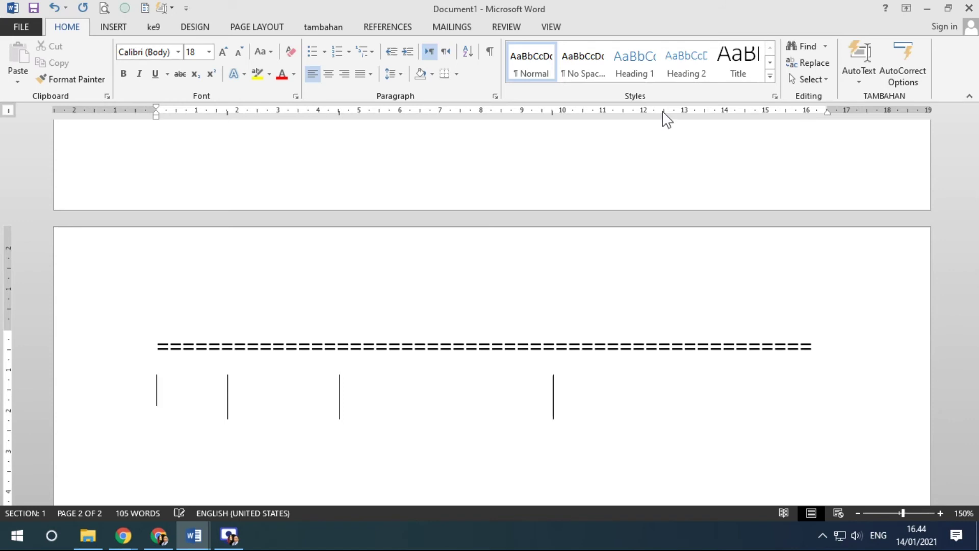
click(796, 111)
drag(797, 113, 810, 113)
drag(553, 113, 636, 114)
drag(345, 111, 372, 138)
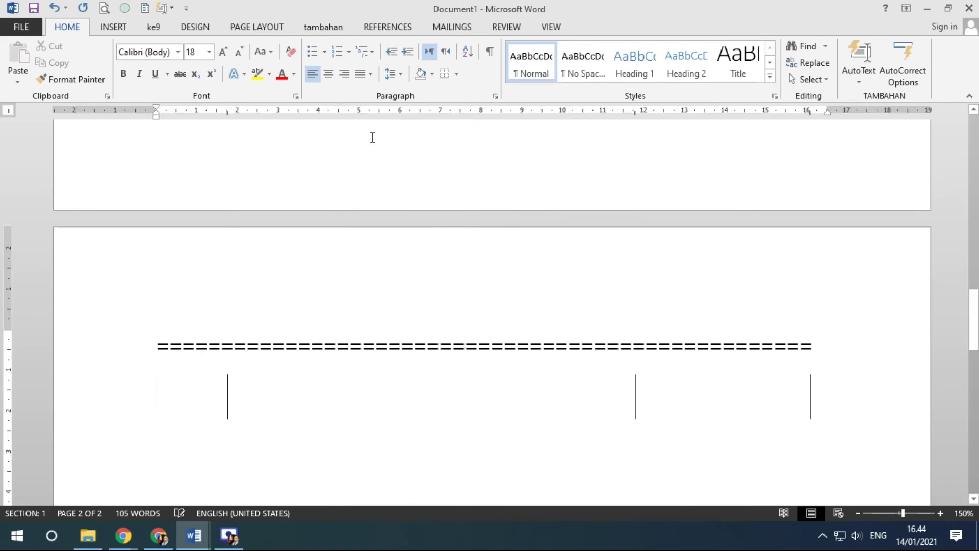
drag(502, 112, 463, 115)
drag(185, 113, 157, 123)
Set the new page's lines to 1,0 line spacing and 0 pt spacing after.
scroll(426, 291, down, 2)
drag(60, 254, 81, 376)
click(396, 77)
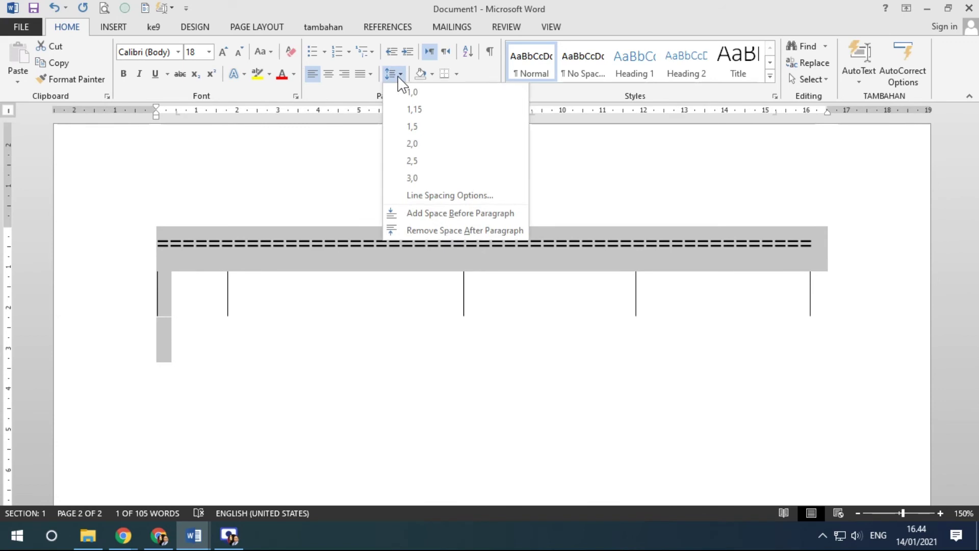
click(403, 90)
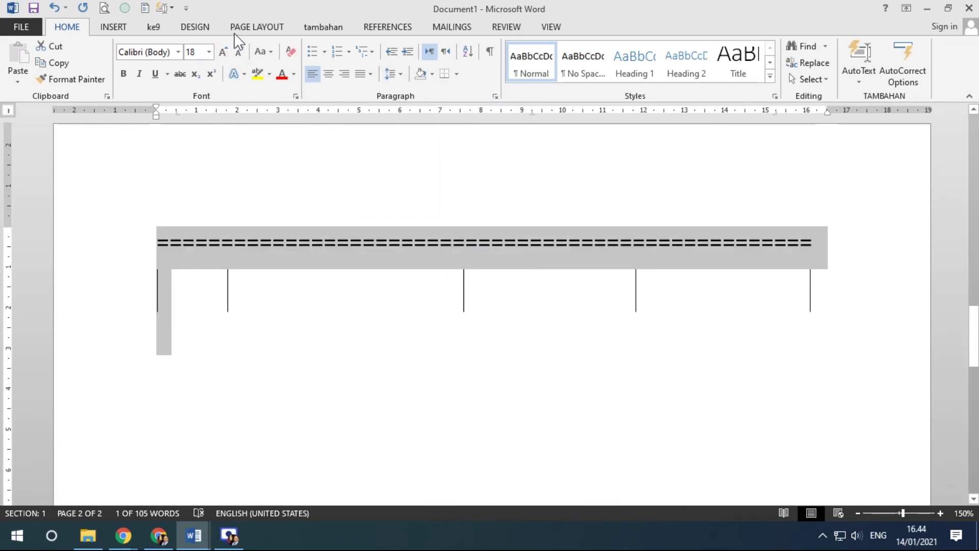
click(253, 28)
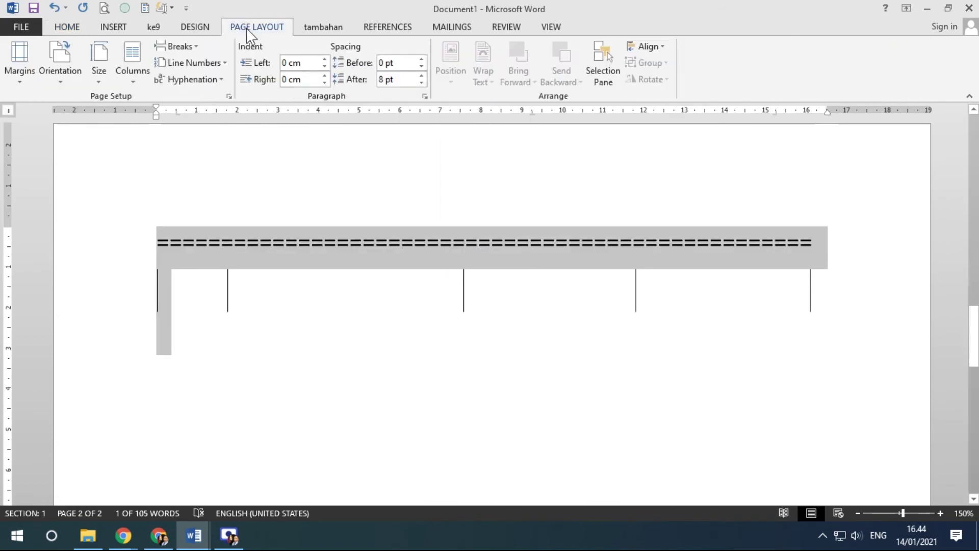
click(422, 83)
click(421, 83)
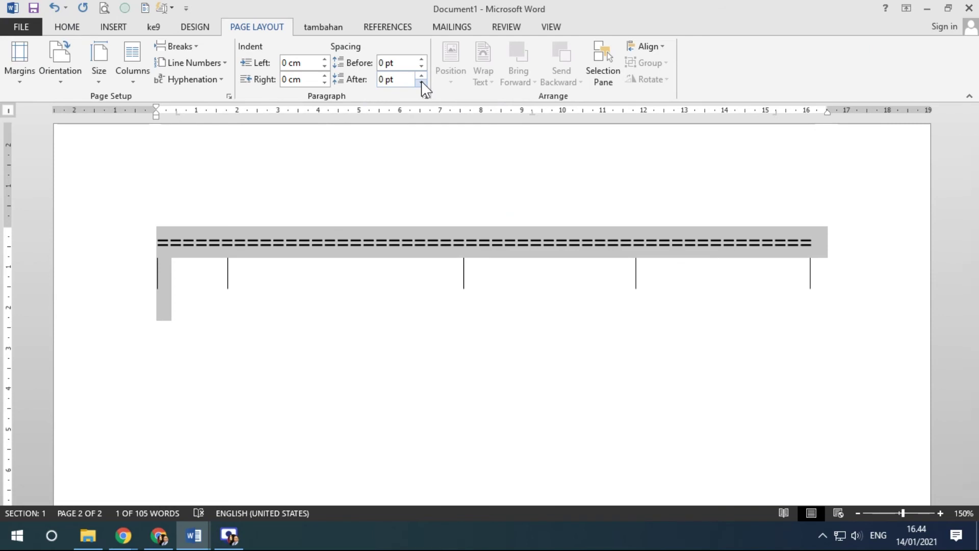
Add a second row of equal signs below the bar-tab line, extending it to the last vertical bar.
click(177, 277)
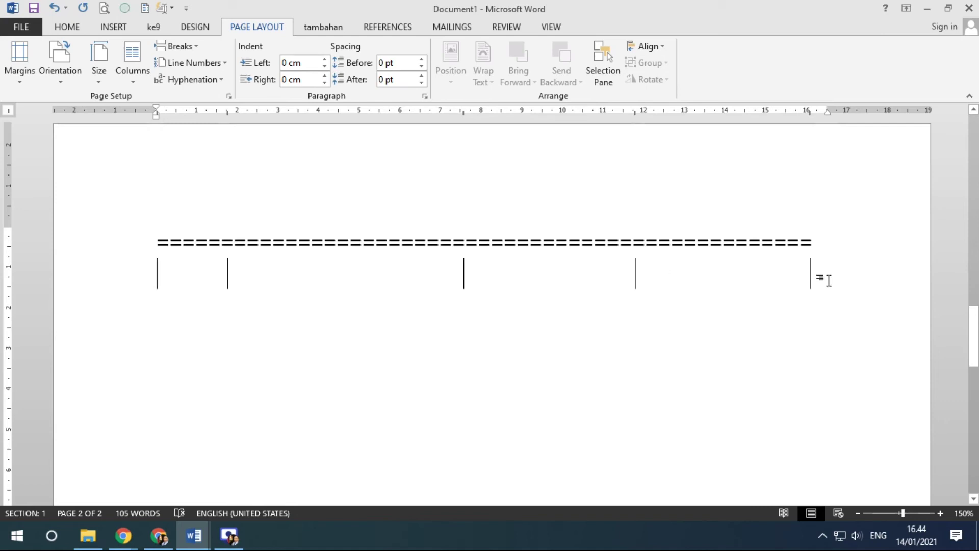
click(844, 282)
key(Return)
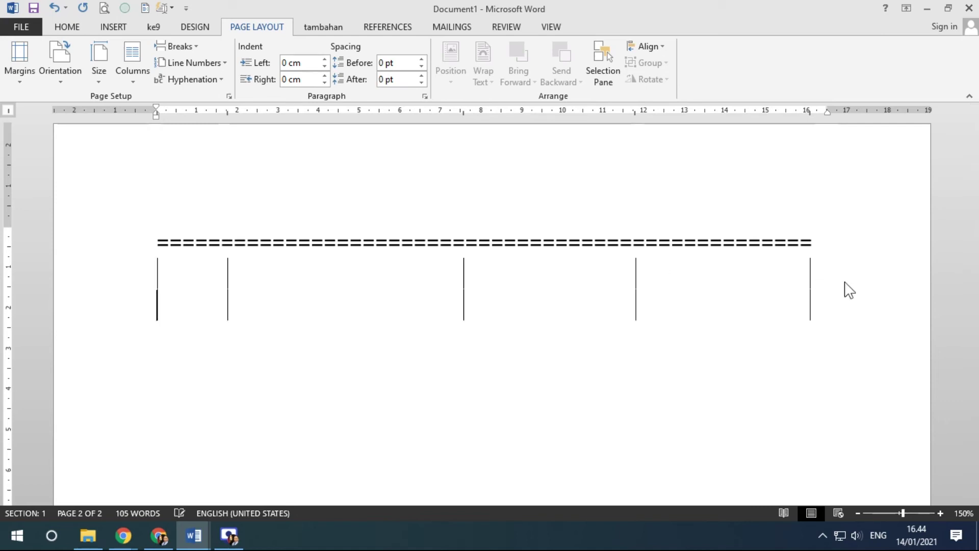
text(==================)
text(========================)
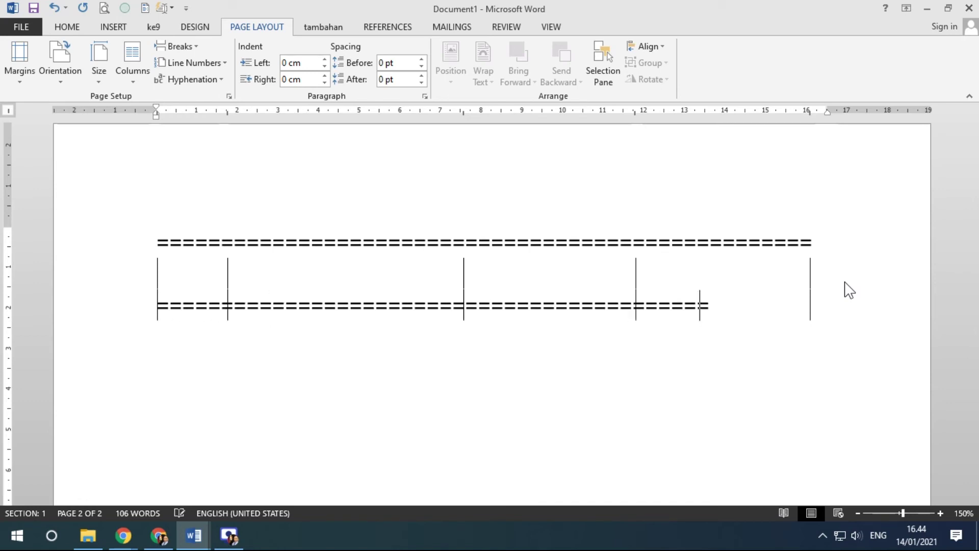
text(=======)
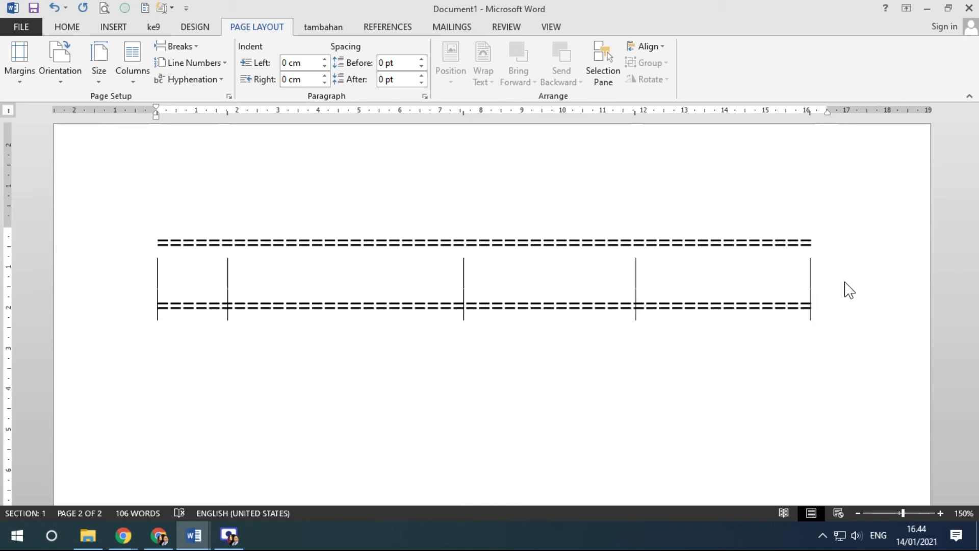
Remove all five bar tabs from the second row of equal signs.
click(163, 310)
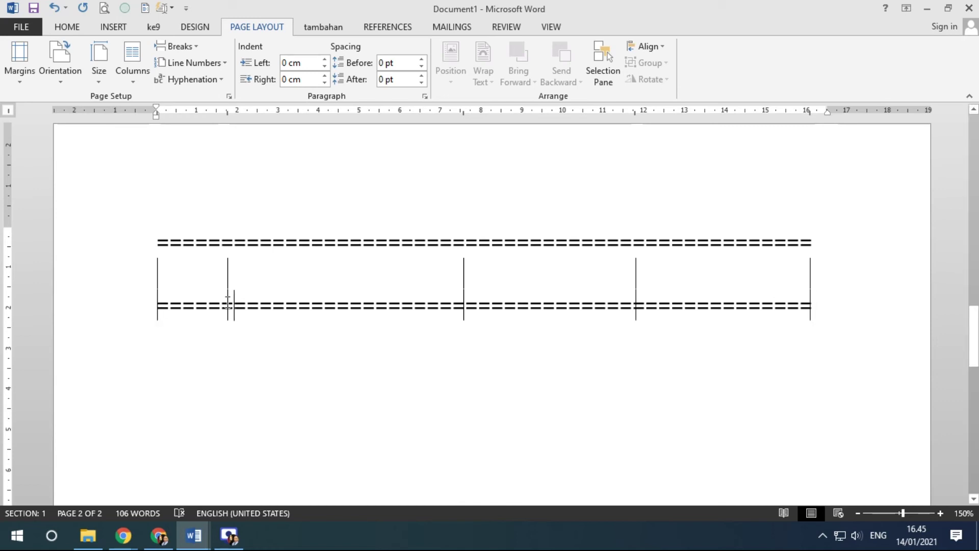
click(223, 307)
click(236, 307)
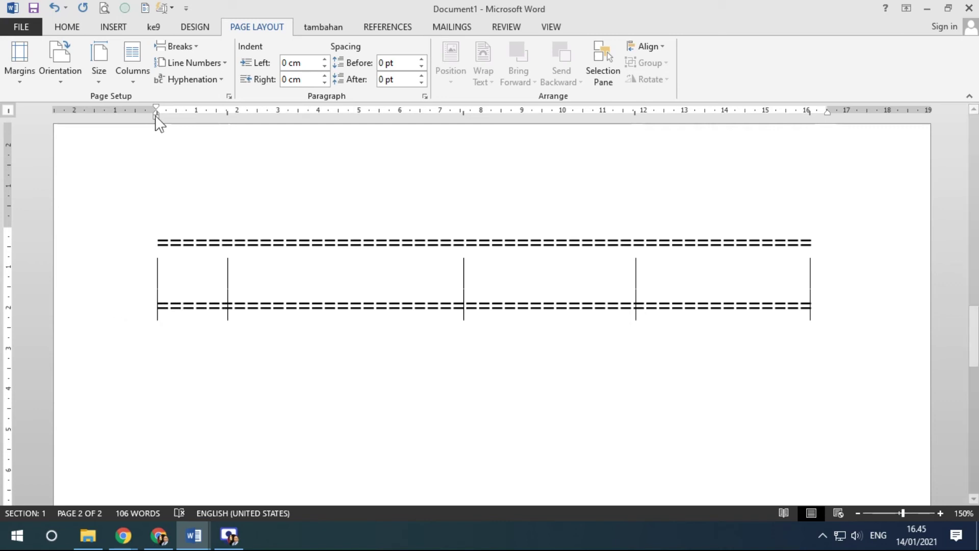
drag(157, 114, 157, 114)
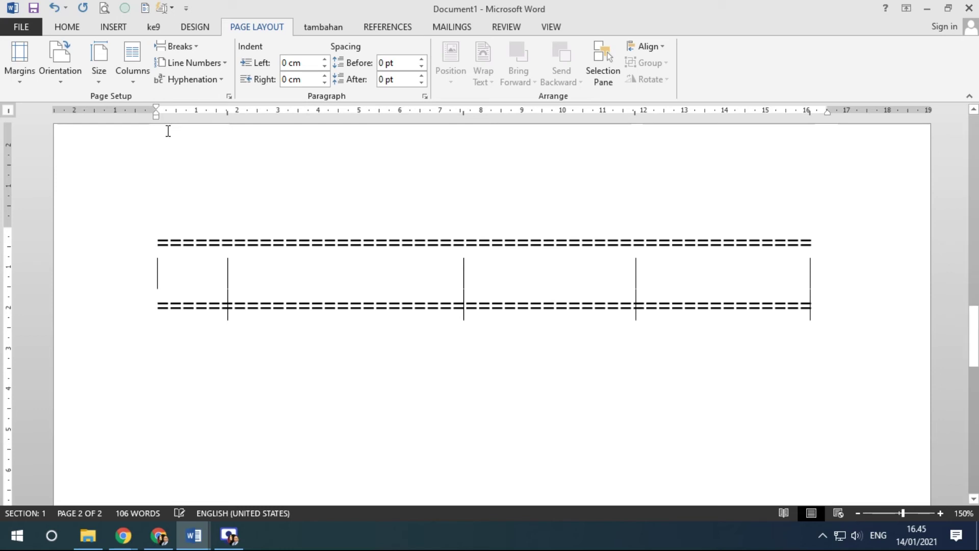
drag(227, 113, 243, 148)
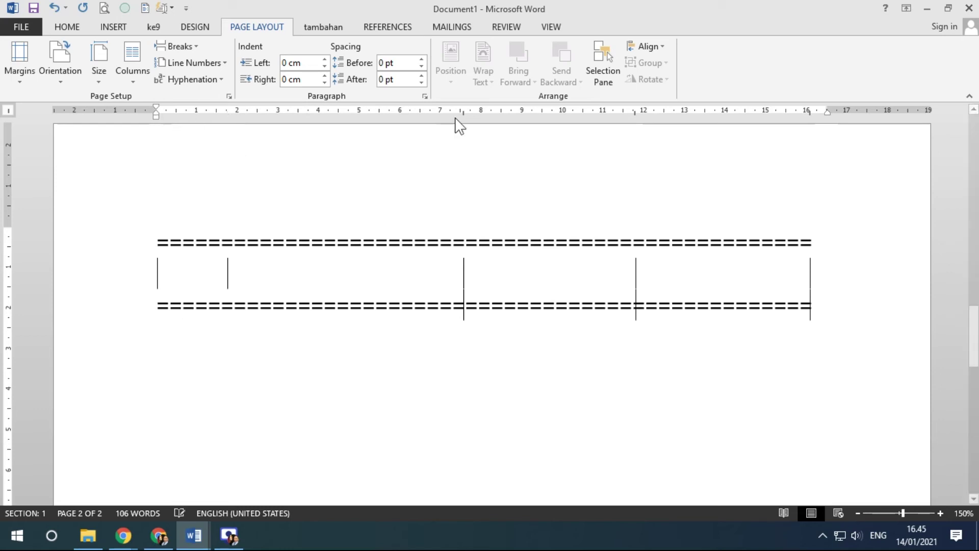
drag(463, 112, 474, 153)
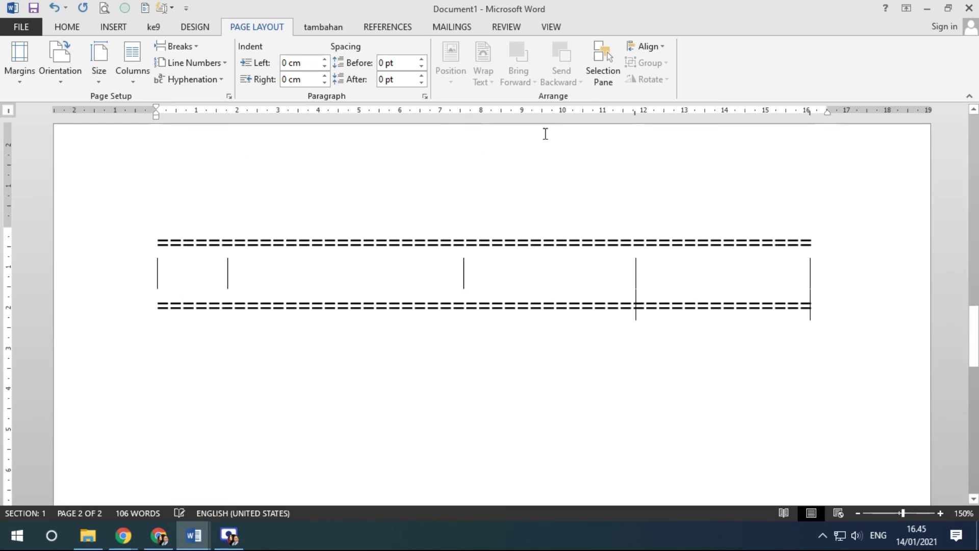
drag(635, 111, 673, 142)
drag(808, 112, 809, 135)
Add center tabs to the bar-tab line at about 0.8, 4.8, 9.75 and 13.9 cm, one in each column.
click(162, 277)
click(8, 111)
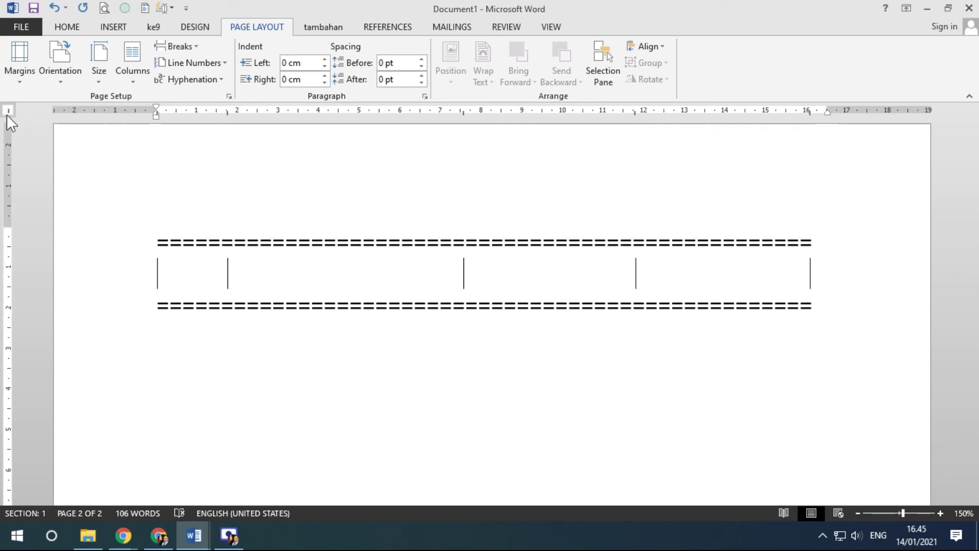
click(187, 112)
drag(186, 111, 189, 112)
click(350, 113)
click(552, 112)
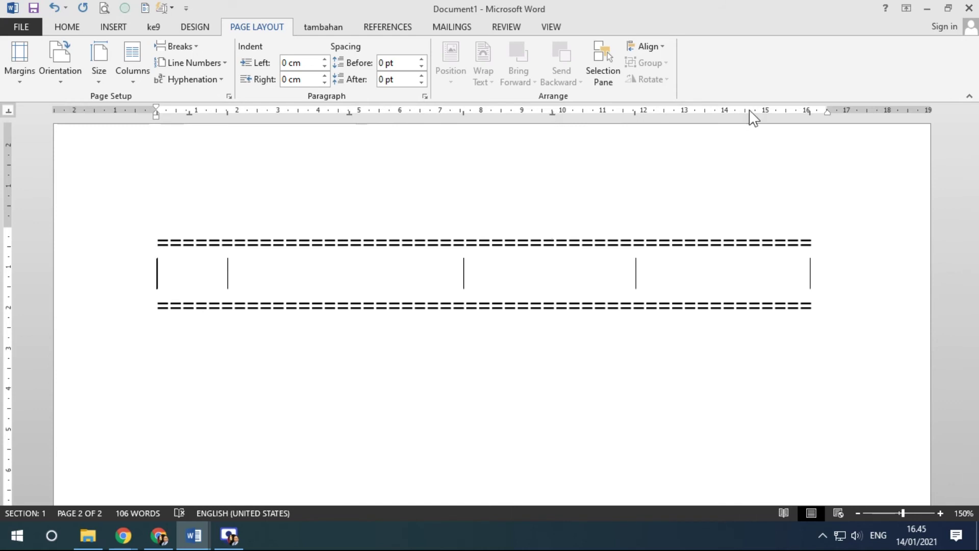
drag(750, 113, 721, 117)
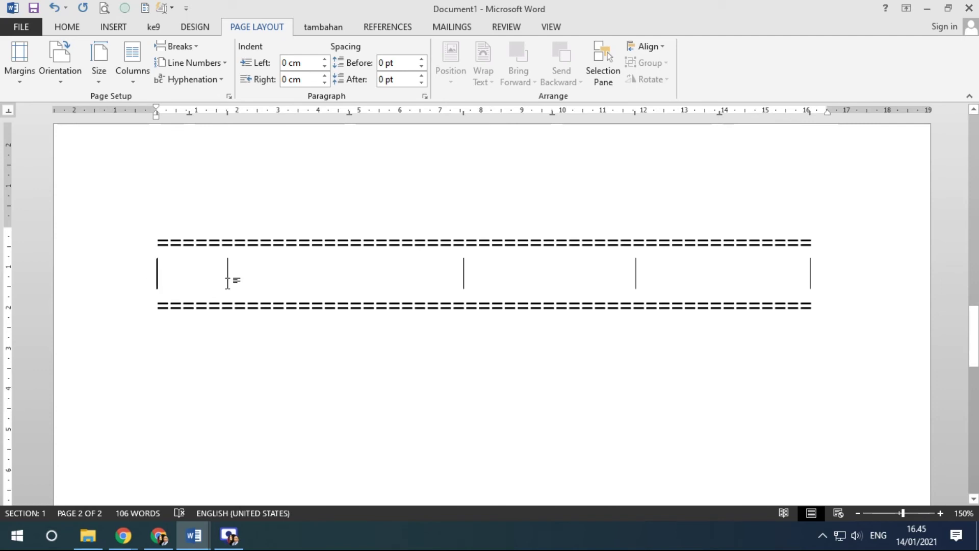
Enter the column headings NO, NAMA AKUN, DEBIT and KREDIT at the center tabs of the header line.
text(NO)
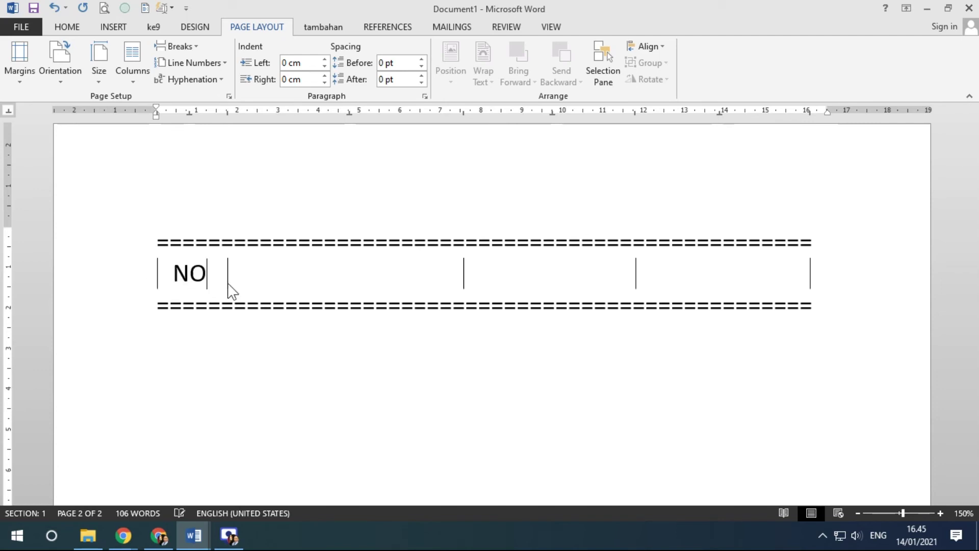
key(Tab)
text(NAMA AKUN)
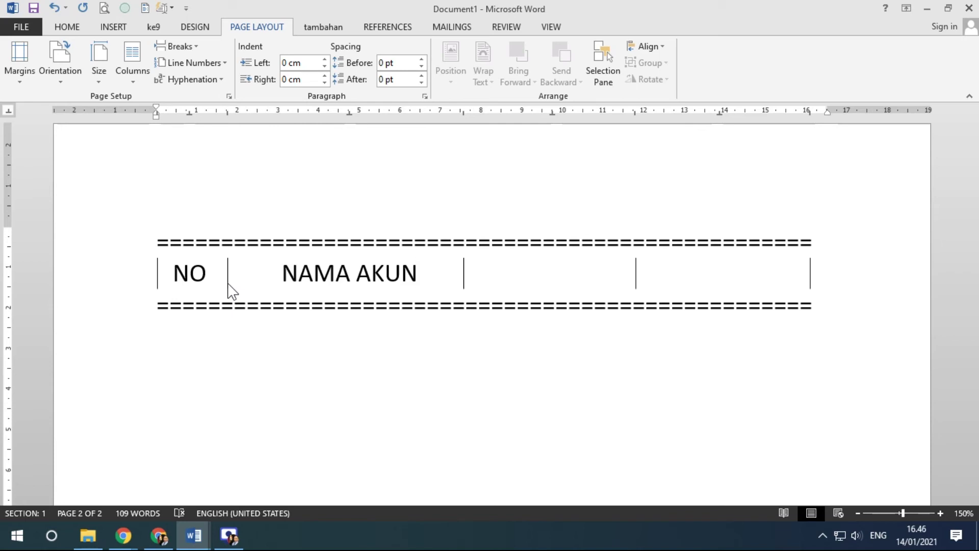
key(Tab)
text(DEBIT)
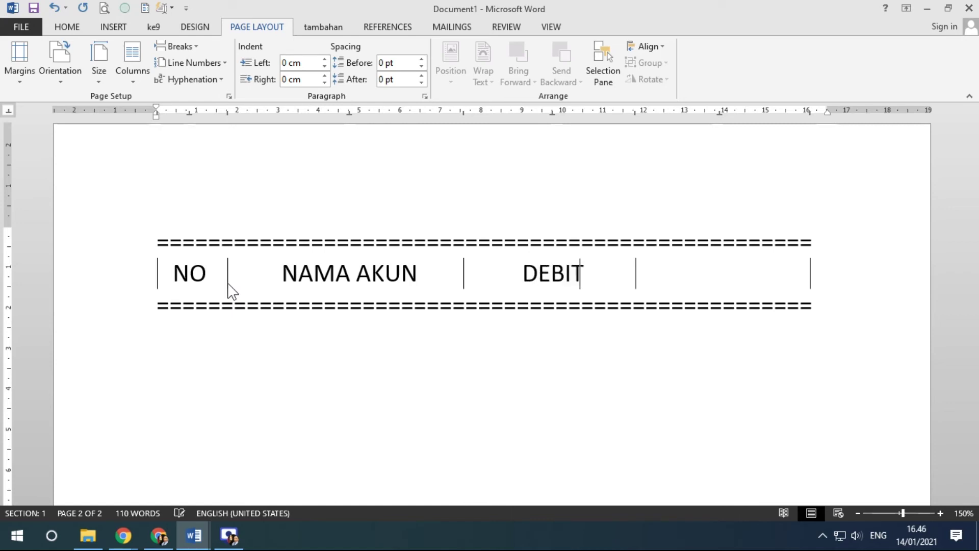
key(Tab)
text(KREDIT)
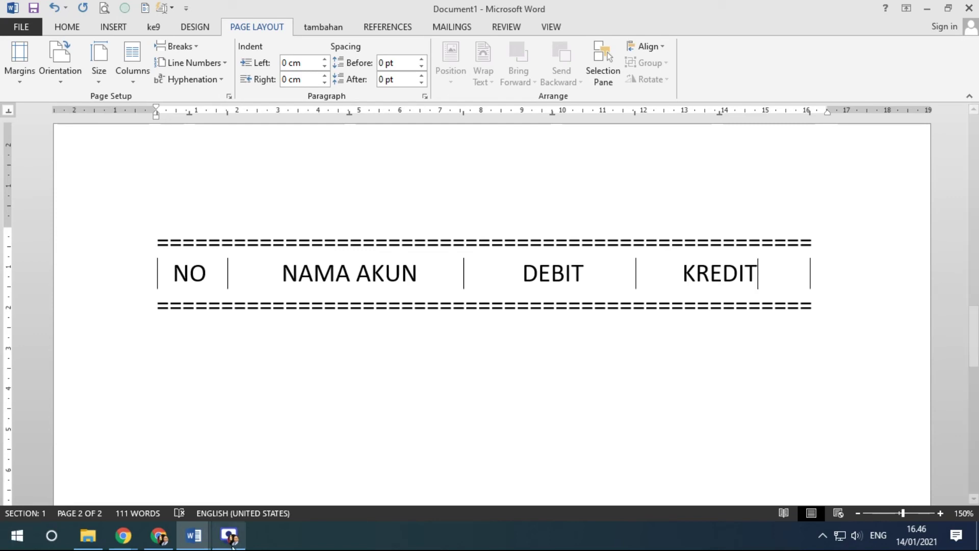
Switch to latihan1.docx and examine how the No.Rek, Rekening, Debet and Kredit headings of the Neraca Saldo table are laid out.
mouse_move(193, 535)
click(114, 475)
scroll(340, 373, down, 20)
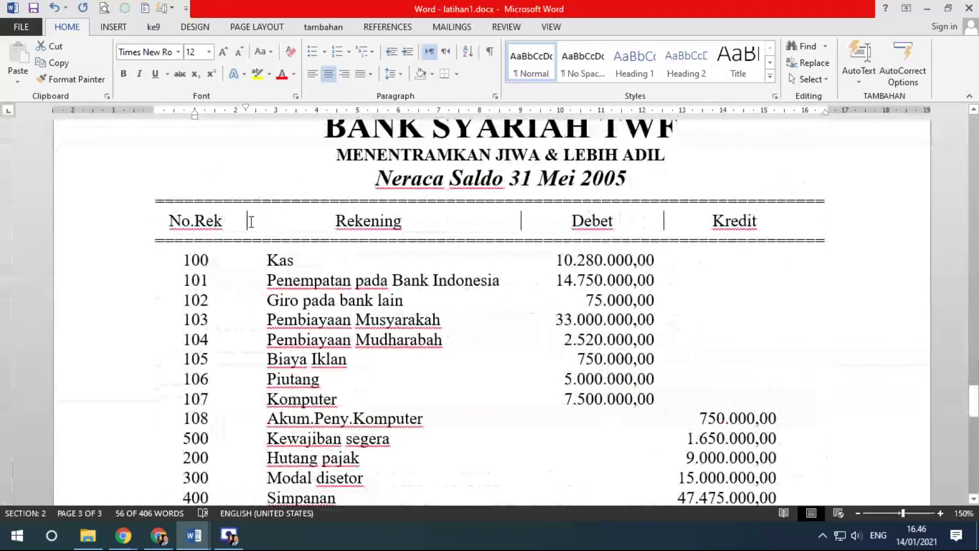
click(191, 220)
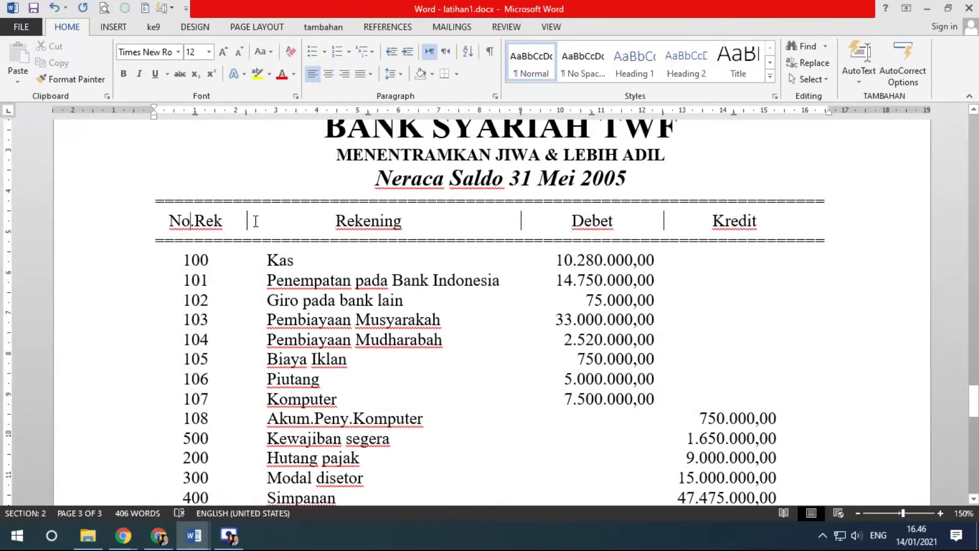
drag(256, 221, 402, 221)
drag(335, 220, 398, 221)
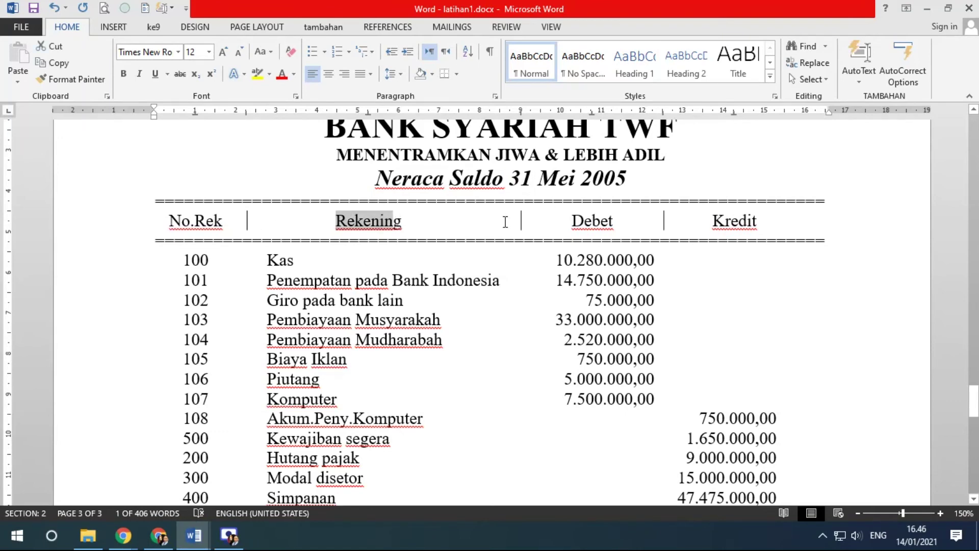
drag(572, 221, 614, 220)
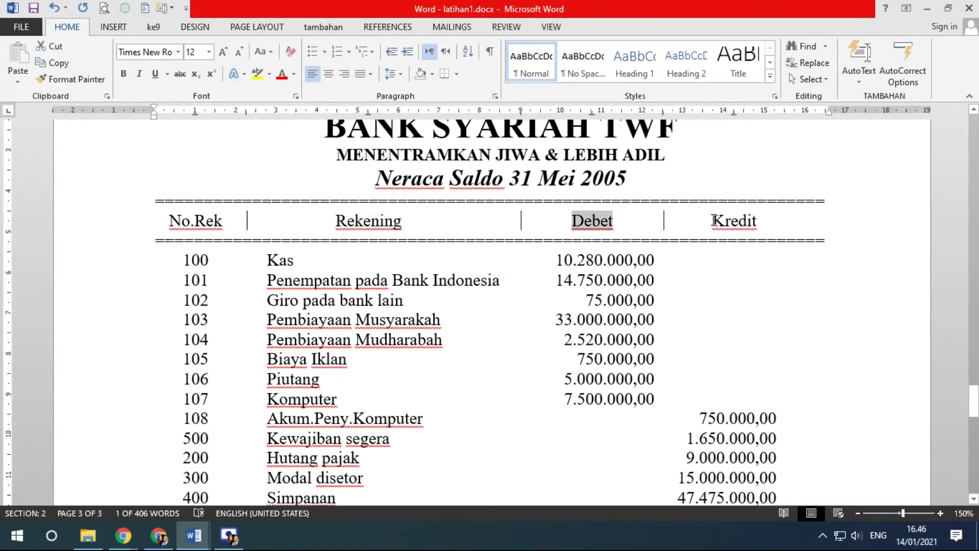
click(712, 221)
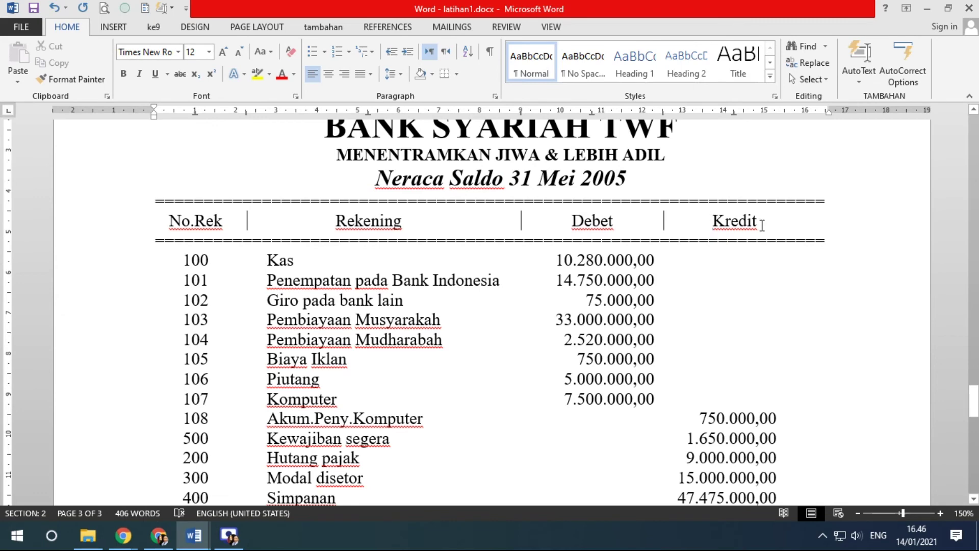
Examine the alignment of the account numbers, account names, and debit and credit amounts in the Neraca Saldo rows.
scroll(196, 178, down, 2)
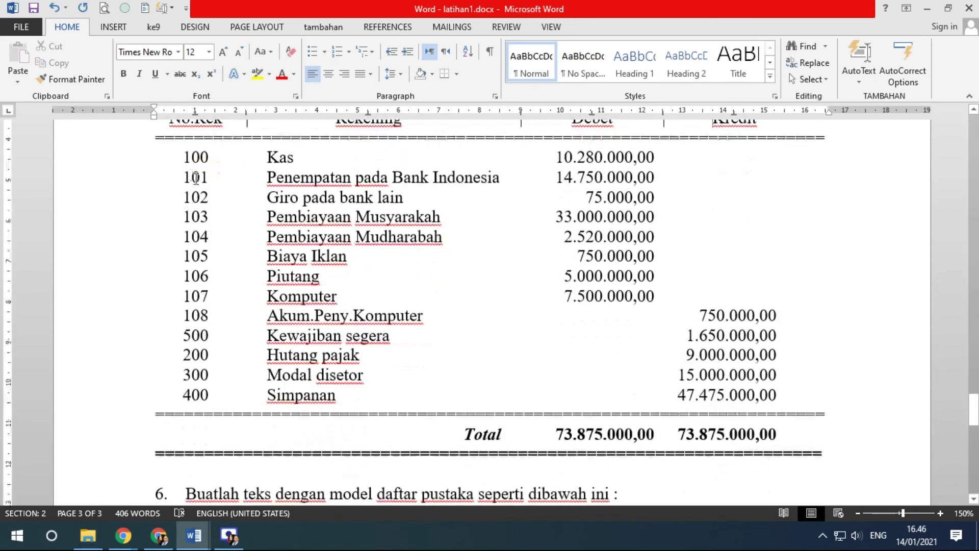
scroll(195, 178, up, 1)
drag(182, 209, 208, 209)
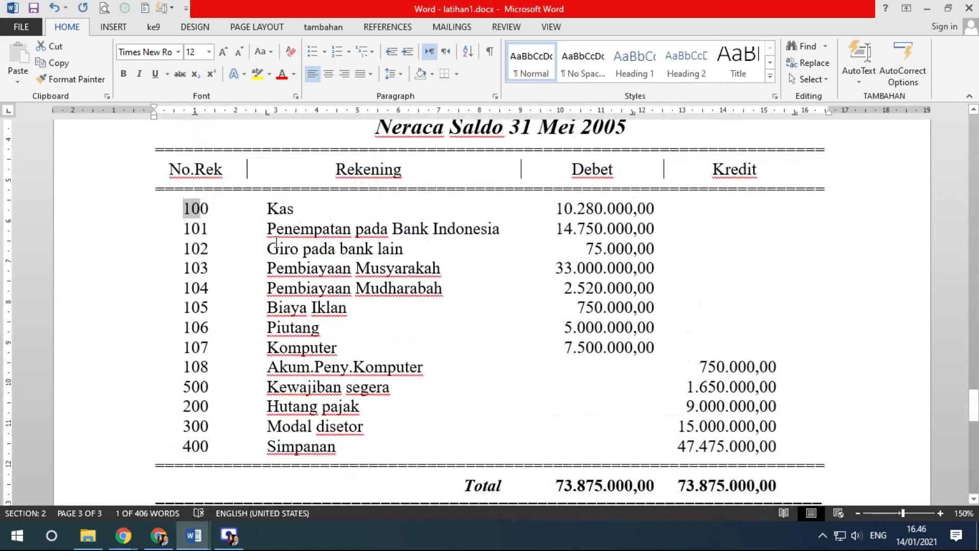
click(271, 206)
key(Down)
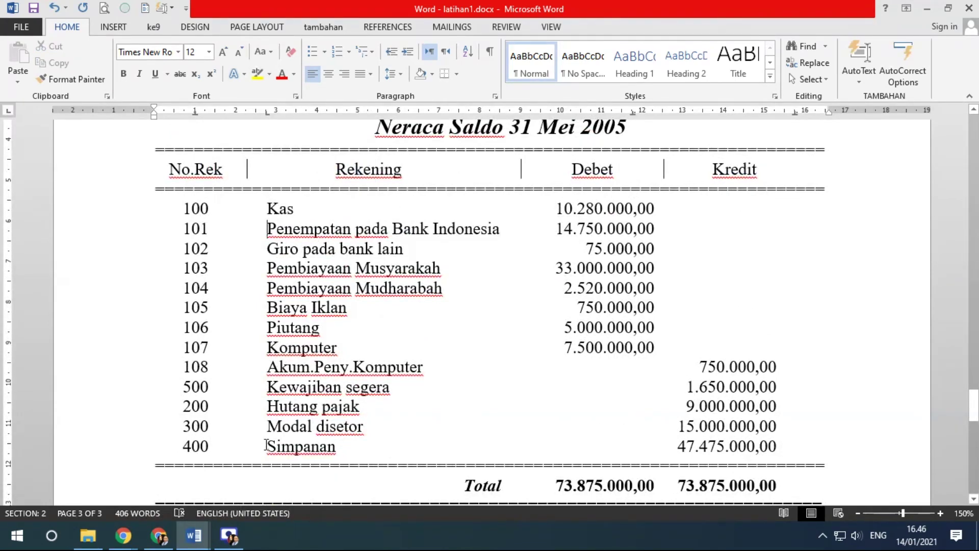
click(632, 208)
drag(552, 209, 655, 209)
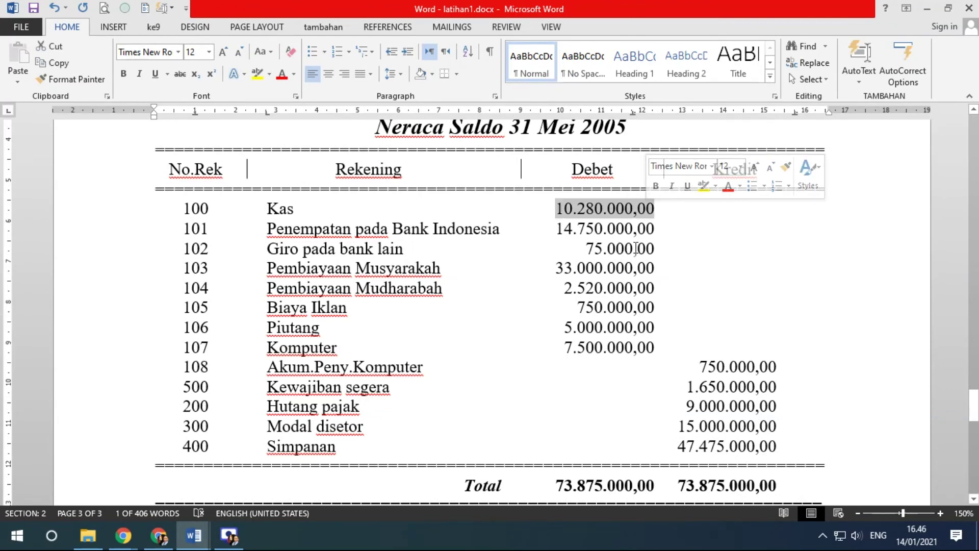
drag(699, 367, 775, 444)
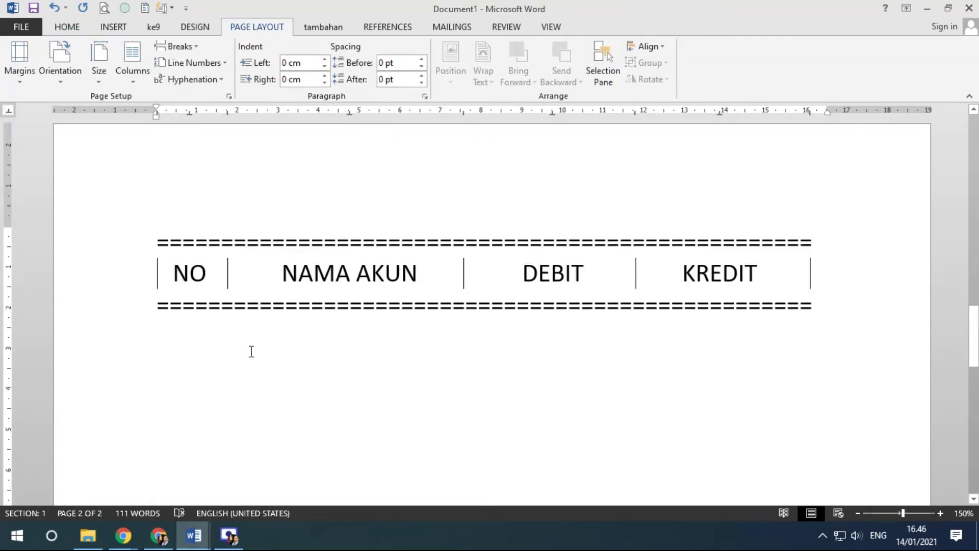
On the line below the header, remove the tab at about 0.5 cm and add a center tab at about 1 cm and a left tab at about 2.25 cm.
click(173, 335)
drag(177, 113, 178, 116)
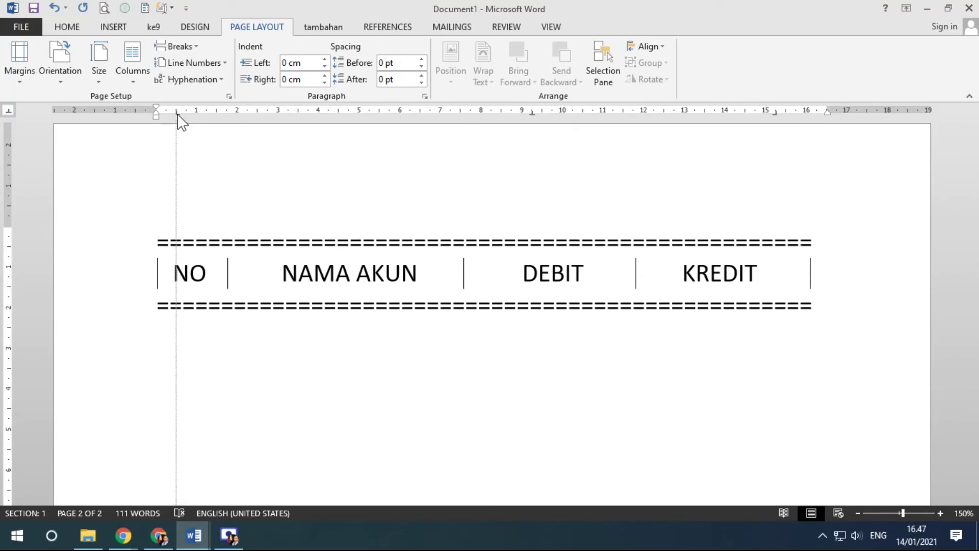
drag(178, 114, 179, 116)
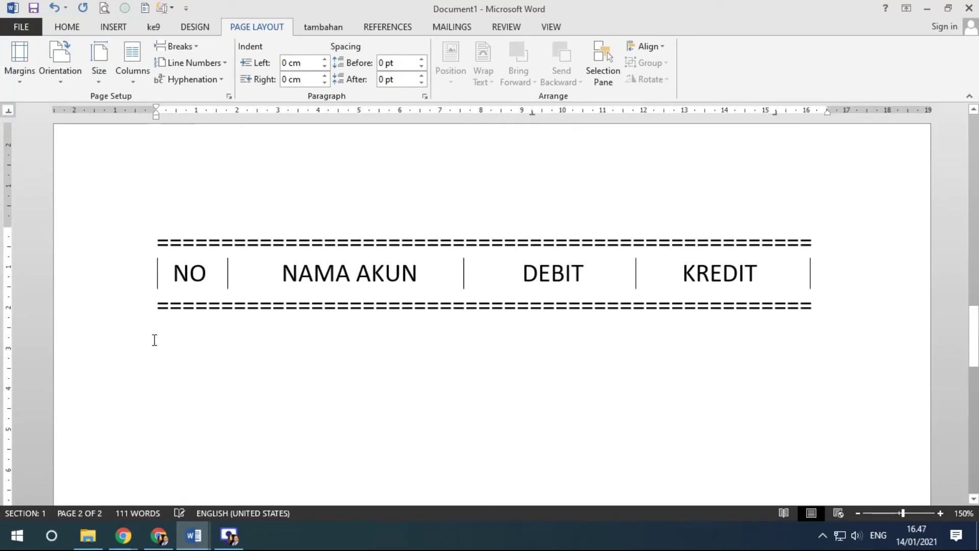
click(64, 349)
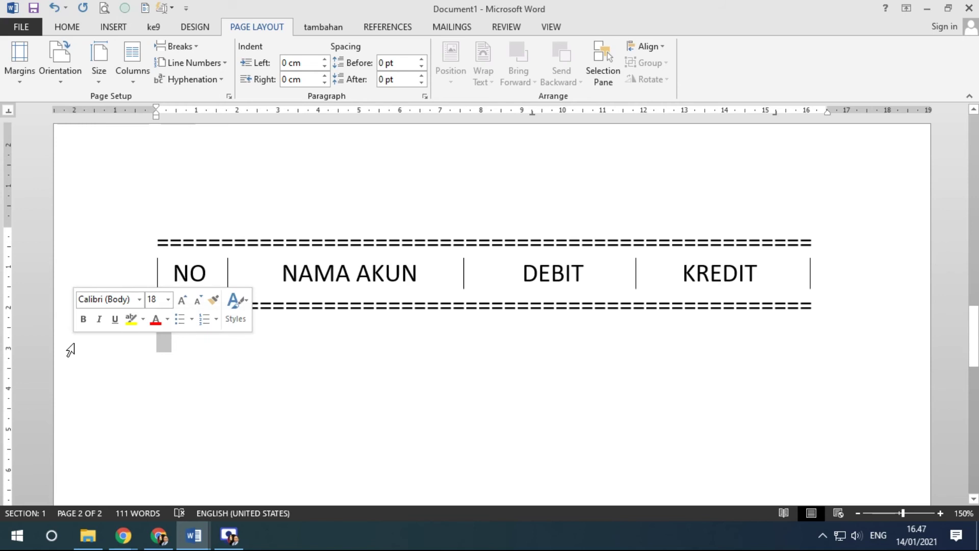
click(165, 347)
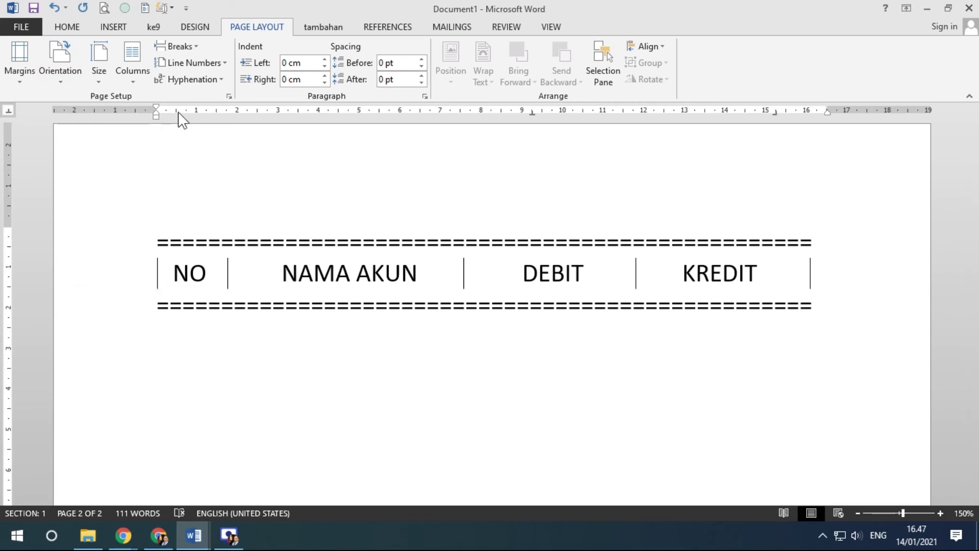
drag(178, 114, 196, 115)
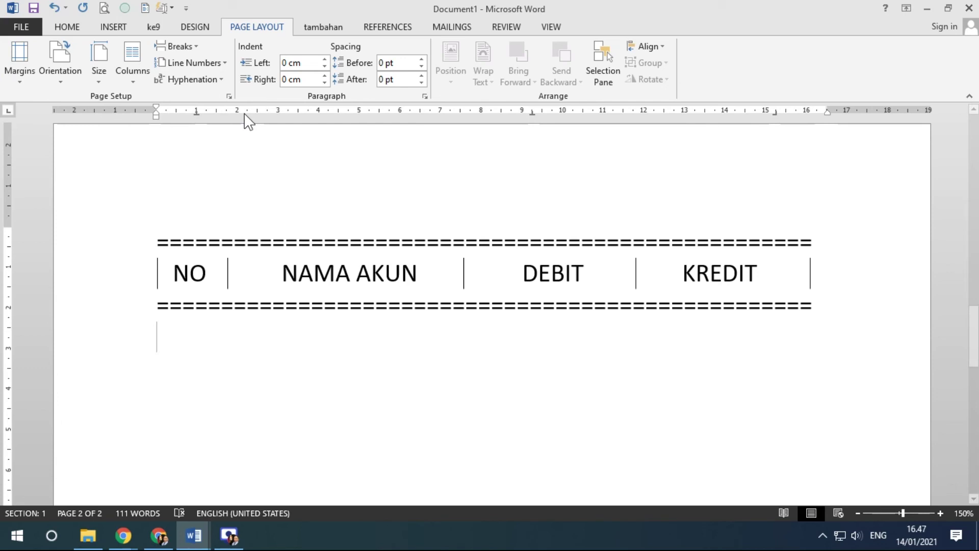
drag(238, 113, 249, 113)
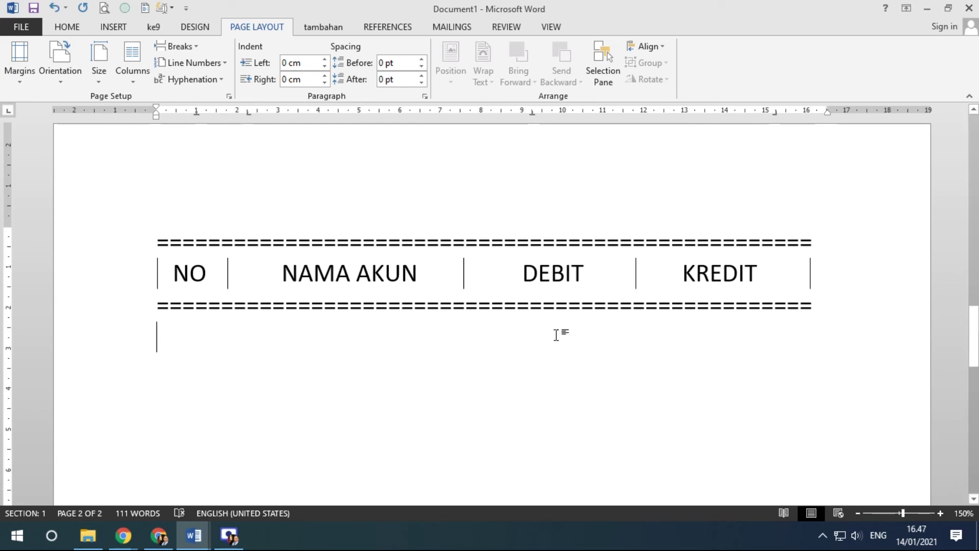
Remove the center tab at about 9.25 cm and set decimal tabs at about 11 cm and 15.5 cm for the debit and credit amounts.
drag(532, 112, 532, 147)
click(9, 112)
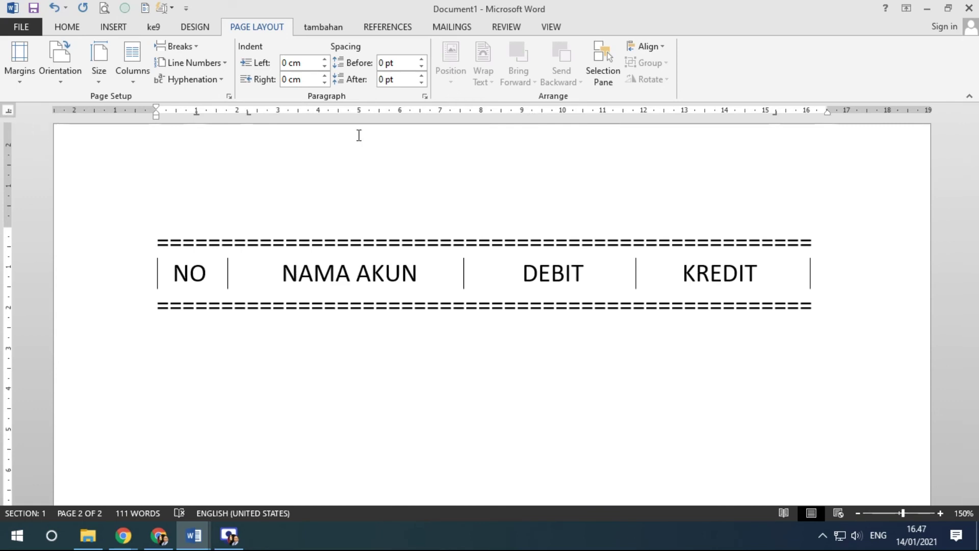
drag(602, 112, 604, 115)
mouse_move(775, 113)
mouse_down()
mouse_move(779, 144)
mouse_move(775, 123)
mouse_move(778, 113)
mouse_move(790, 121)
mouse_move(786, 113)
mouse_up()
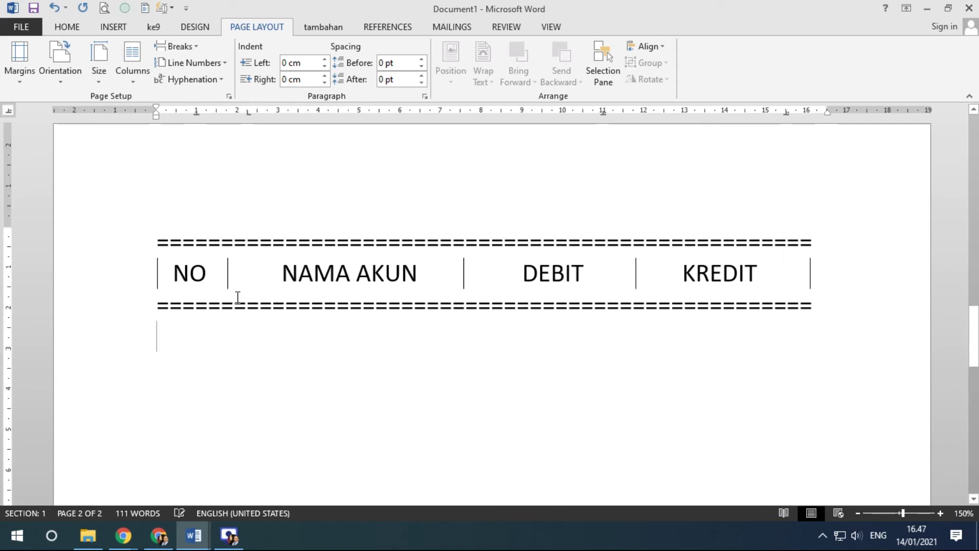
Enter 100 and KAS in the first account row, shifting the number column's center tab to about 0.9 cm.
key(Tab)
text(100)
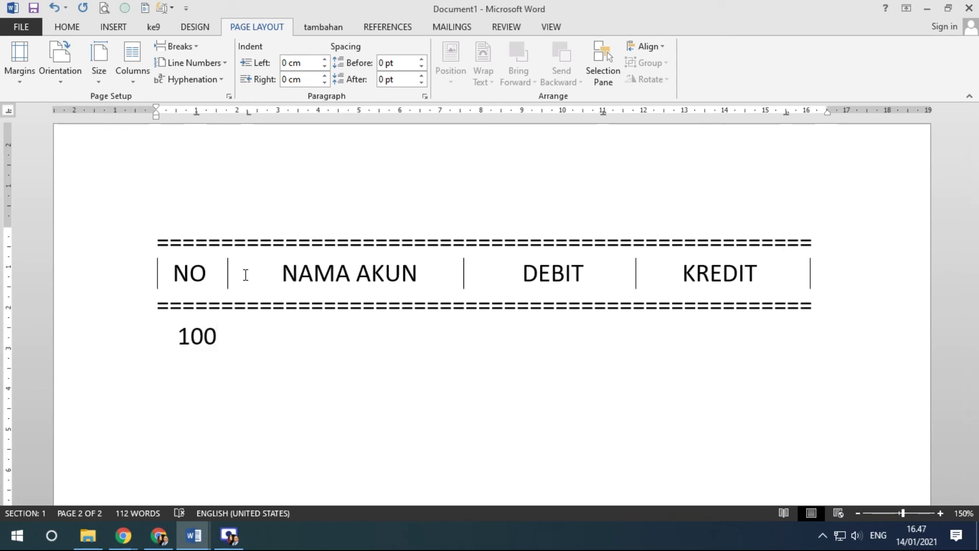
drag(196, 113, 192, 114)
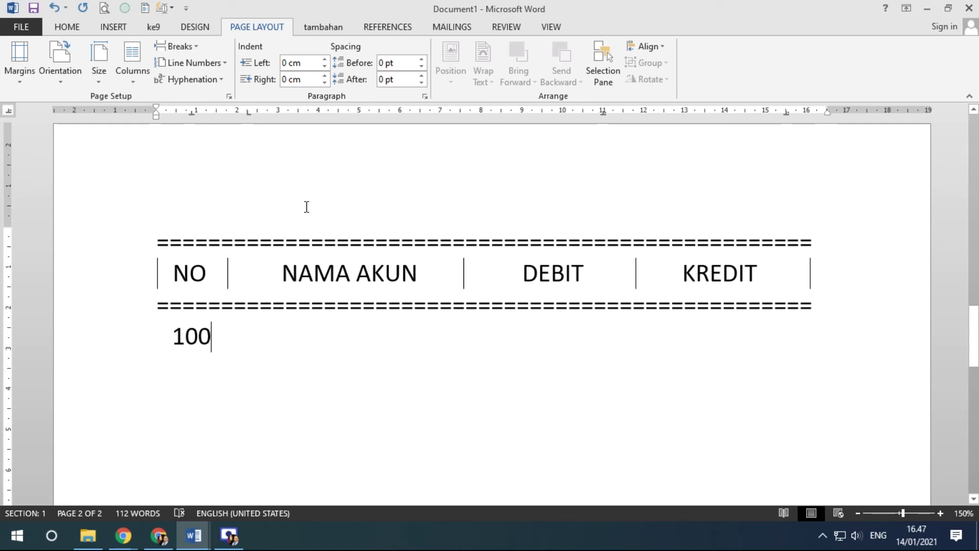
key(Tab)
text(KAS )
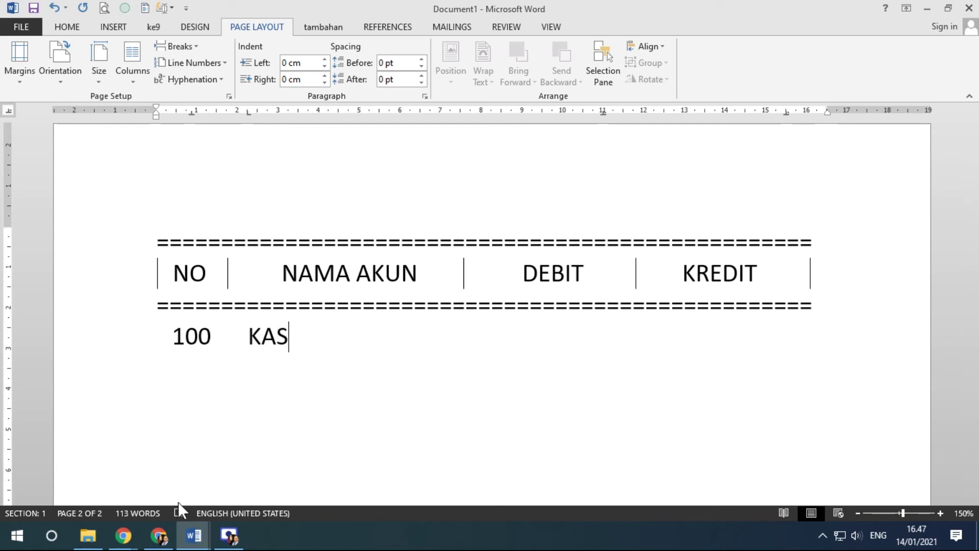
Enter the debit amount 10.000.000,00 for KAS at the decimal tab.
text(10.0000)
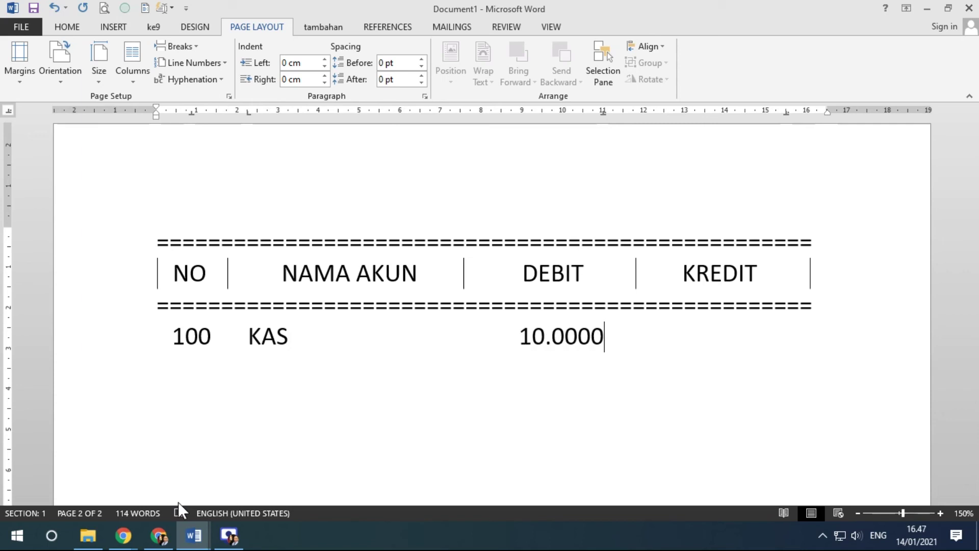
key(BackSpace)
text(.000)
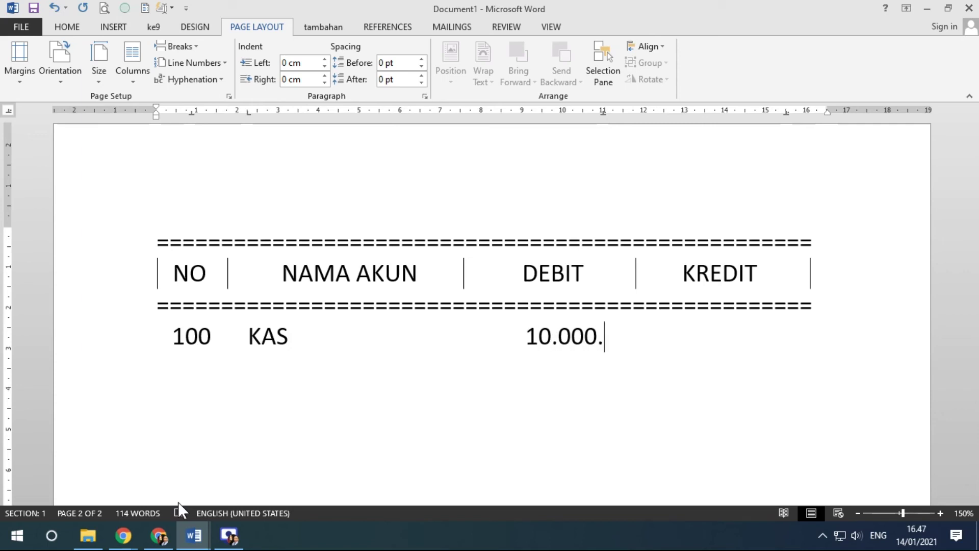
text(,)
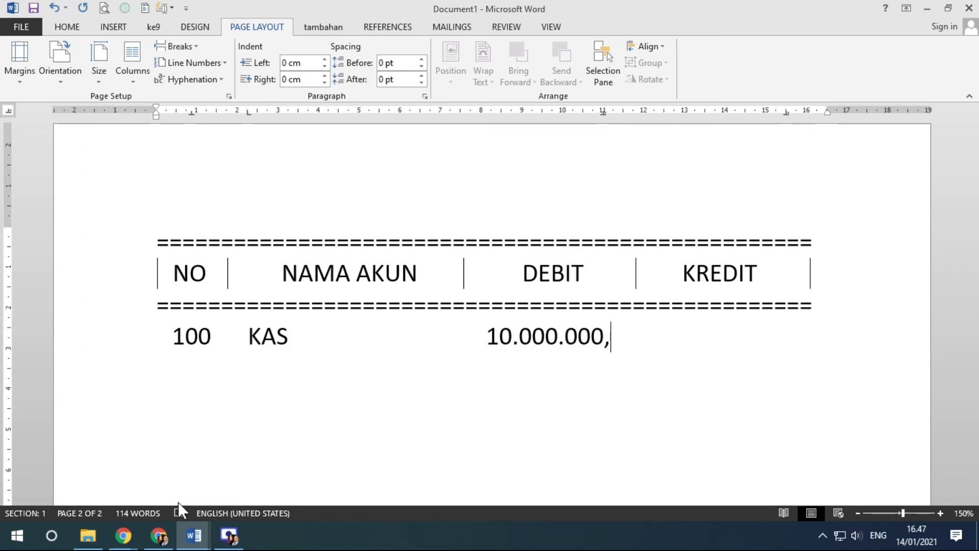
drag(607, 117, 603, 116)
text(00)
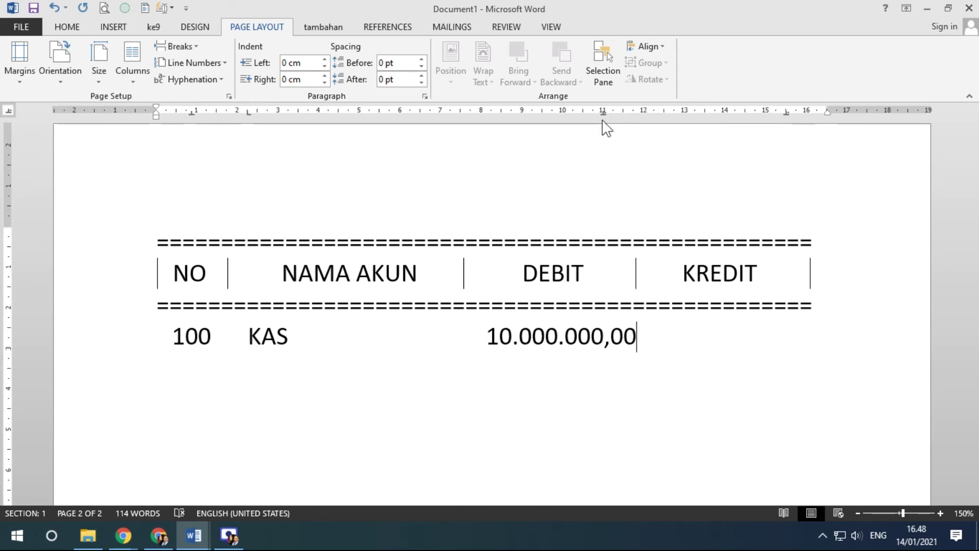
Add a second account row with number 101, name Penempatan and debit amount 7.000.000,00.
key(Tab)
key(Return)
text(101)
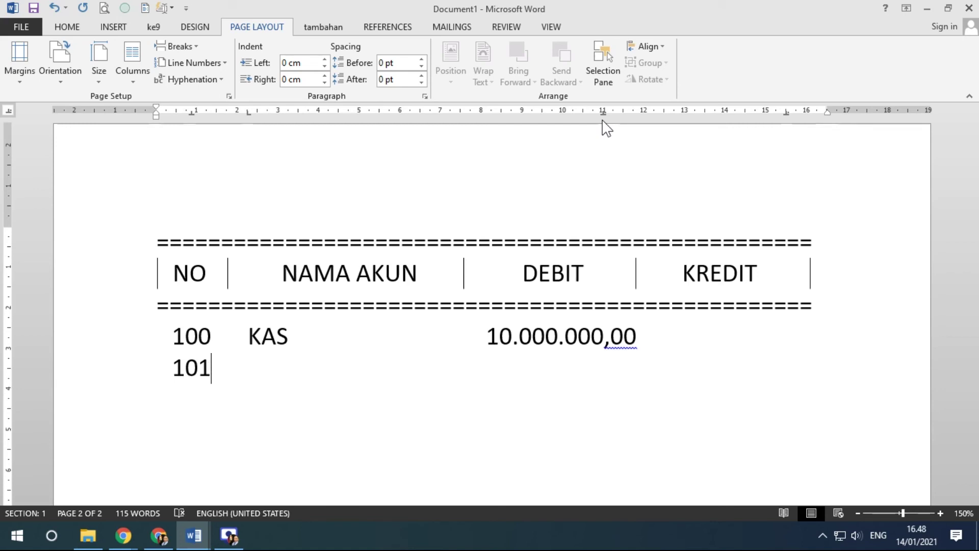
text(Penempatan)
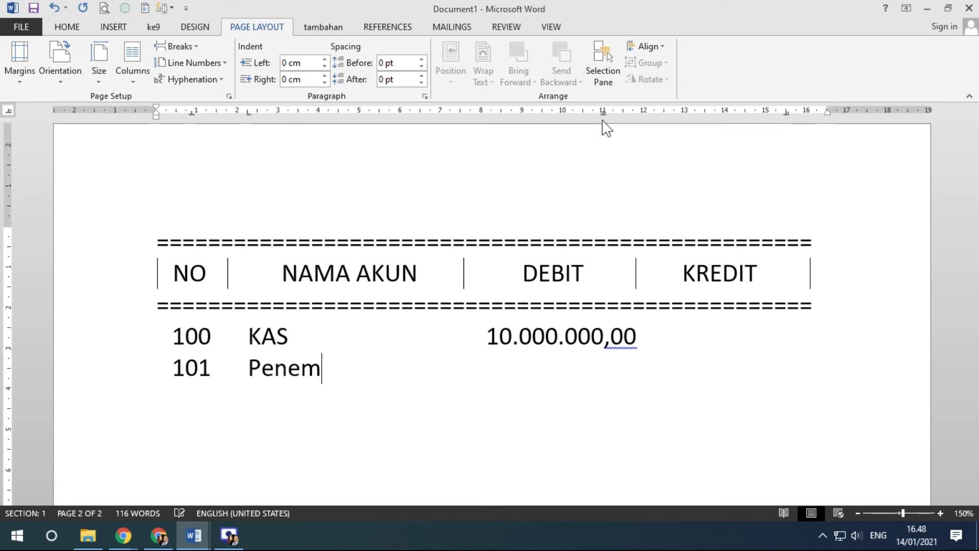
click(247, 110)
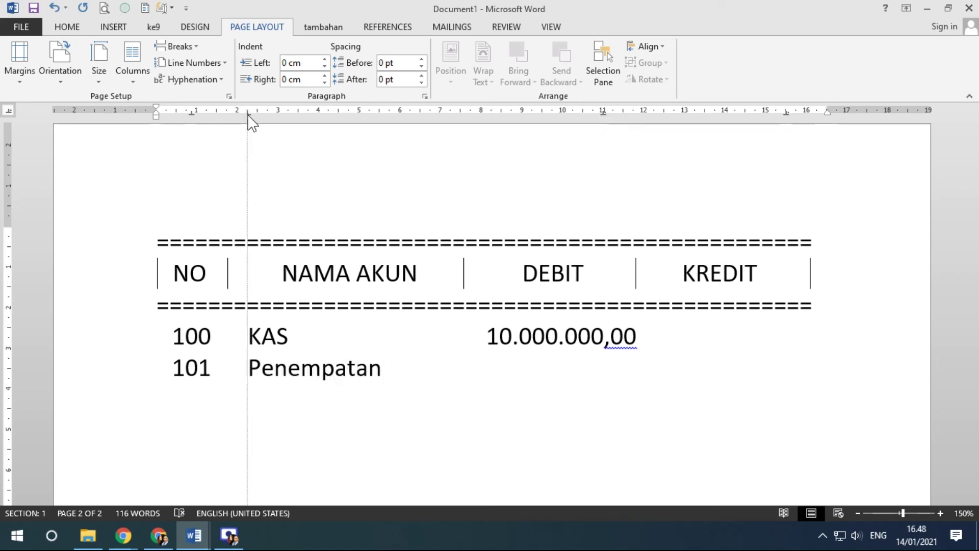
key(Tab)
text(7)
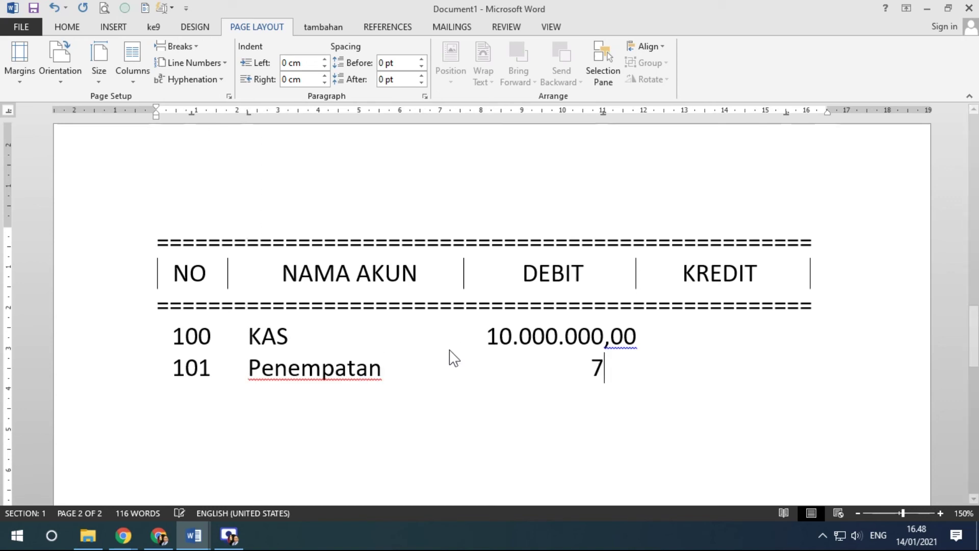
text(.000.000,00)
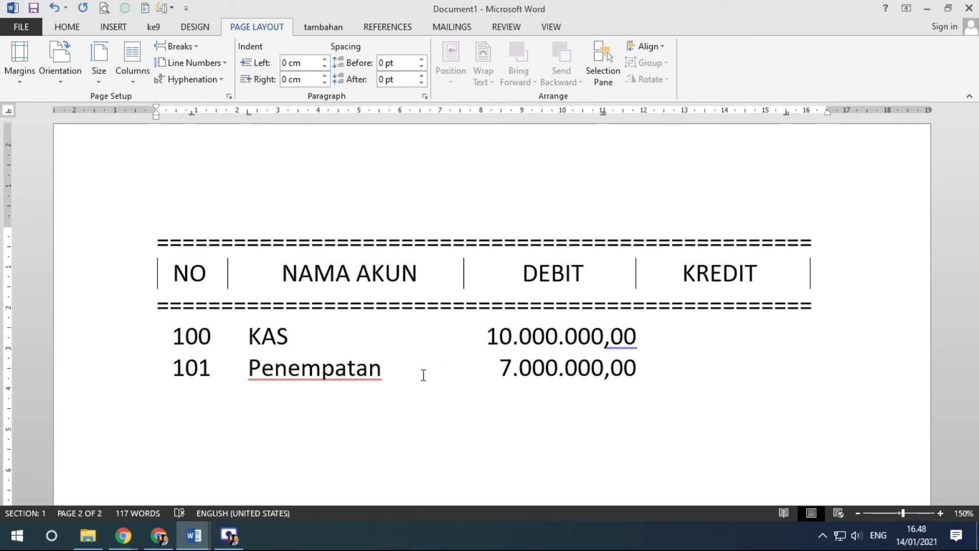
Consult the credit-side accounts in latihan1.docx, and start a row with number 300 and name Modal in Document1, advancing to the credit column.
mouse_move(193, 535)
click(150, 500)
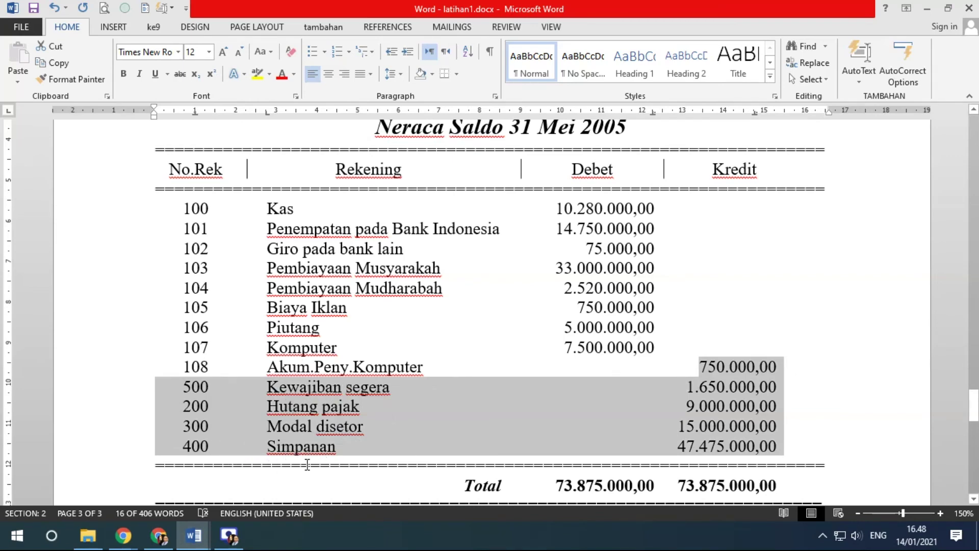
mouse_move(209, 543)
click(234, 509)
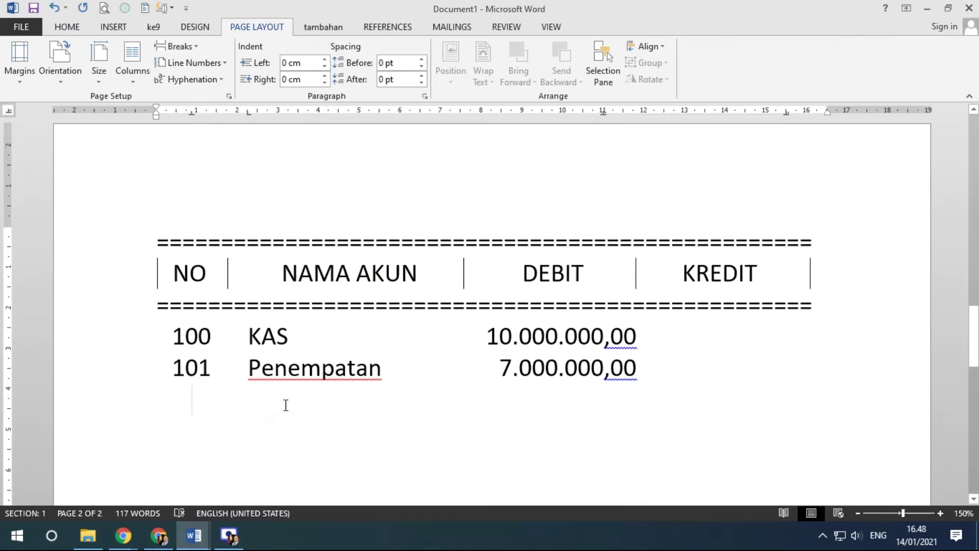
text(300)
key(Tab)
text(Modal)
key(Tab)
key(Tab)
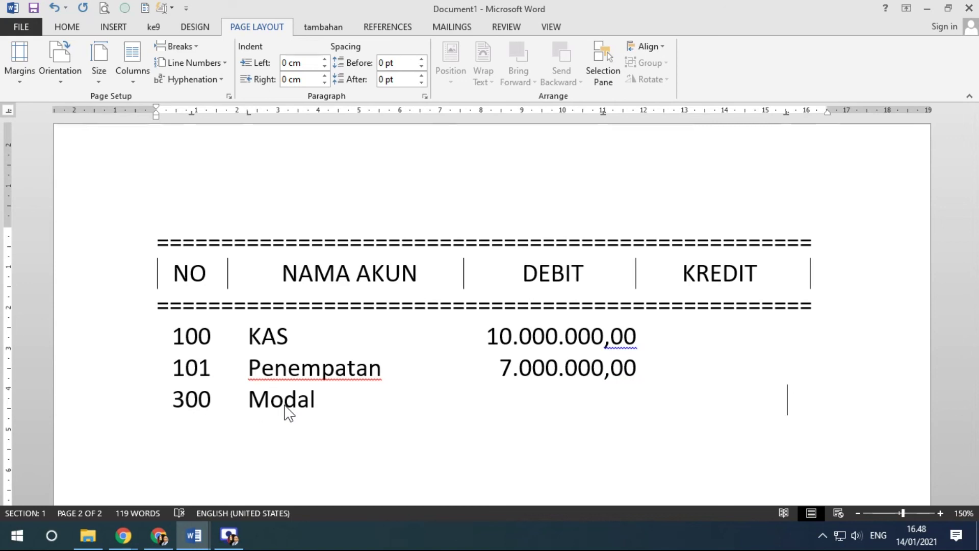
Enter Modal's credit amount 4.000.000,00 and move the row's credit decimal tab to about 15.3 cm so it fits the column.
text(4.000)
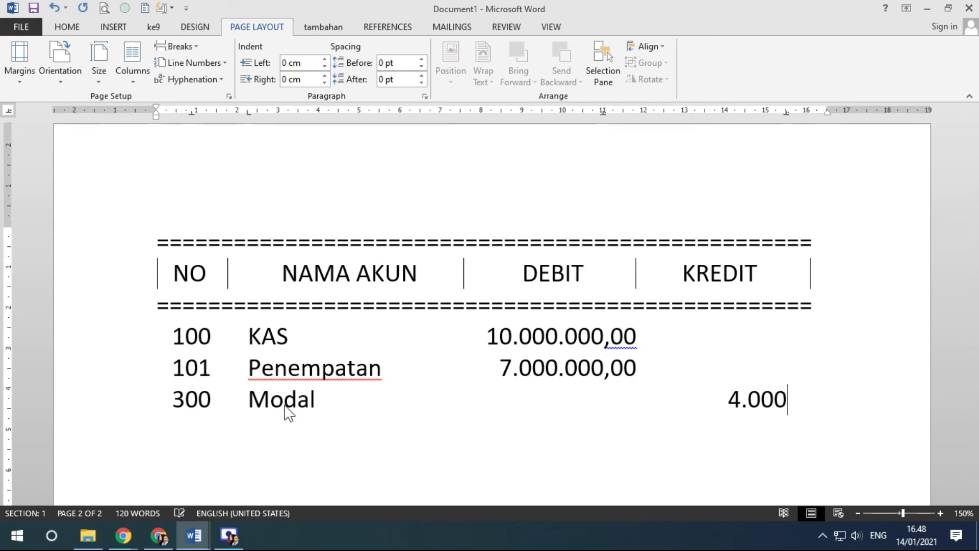
text(.000,)
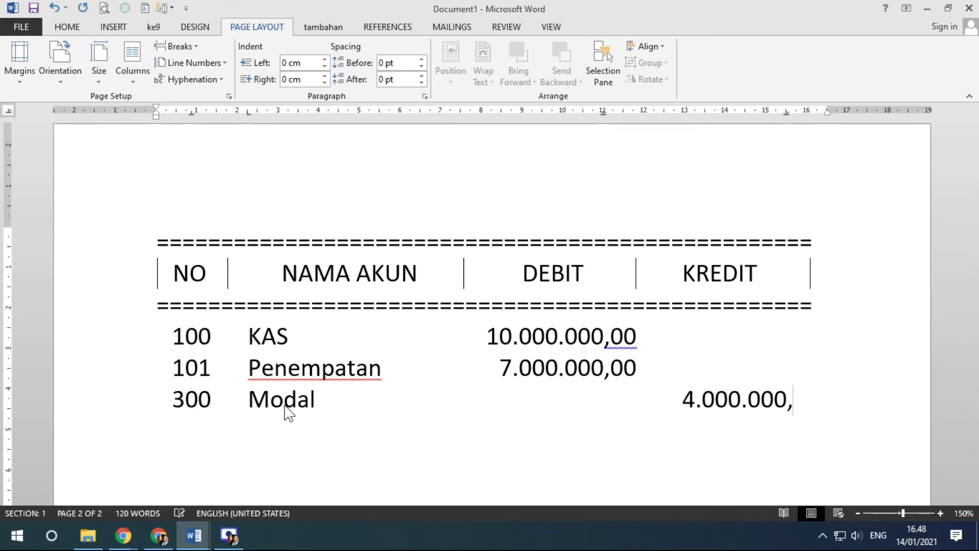
text(00)
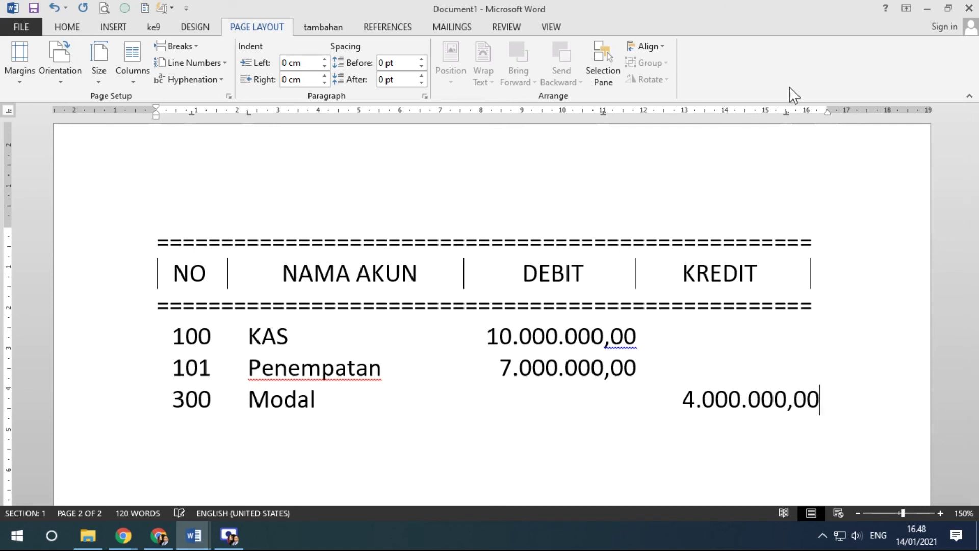
drag(787, 113, 778, 120)
Add a fourth account row with number 400, name Simpanan and credit amount 3.000.000,00.
key(Return)
key(Tab)
text(400)
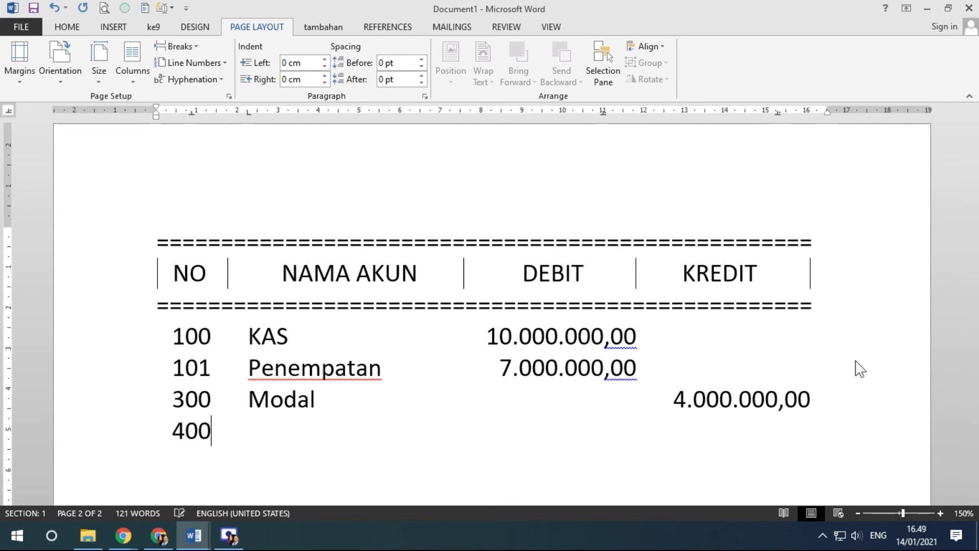
key(Tab)
text(Simpanan)
key(Tab)
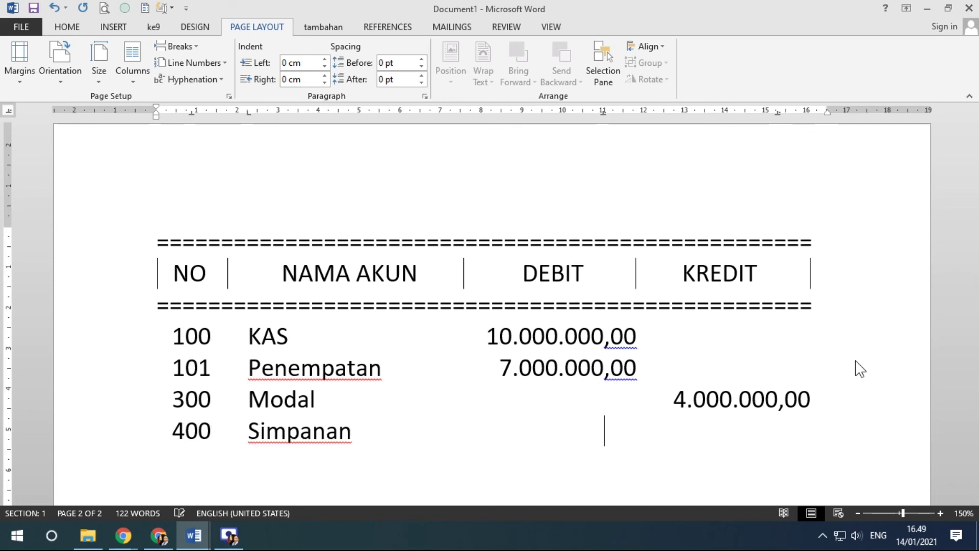
text(3.000.000,00)
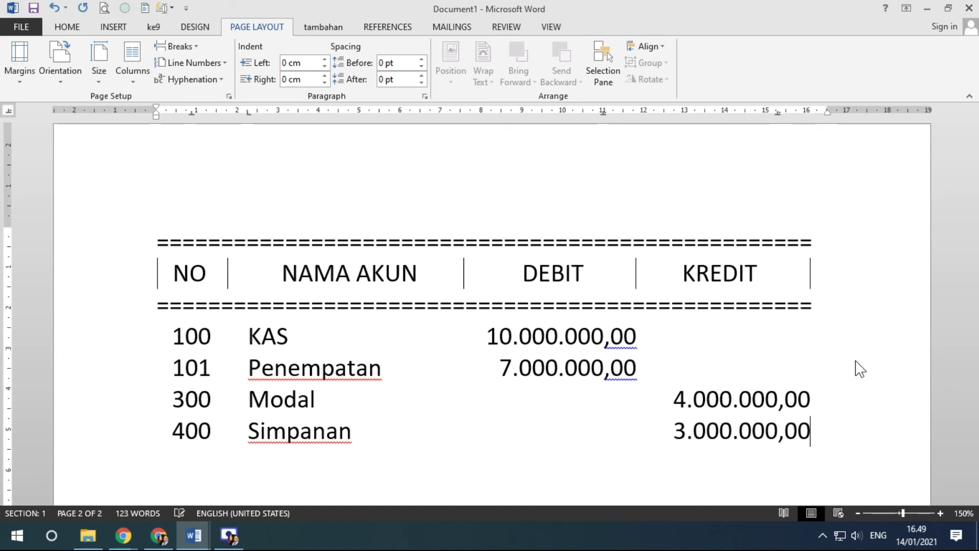
Add a line of equals signs below the Simpanan row, spanning the full table width.
key(Return)
text(=====================================)
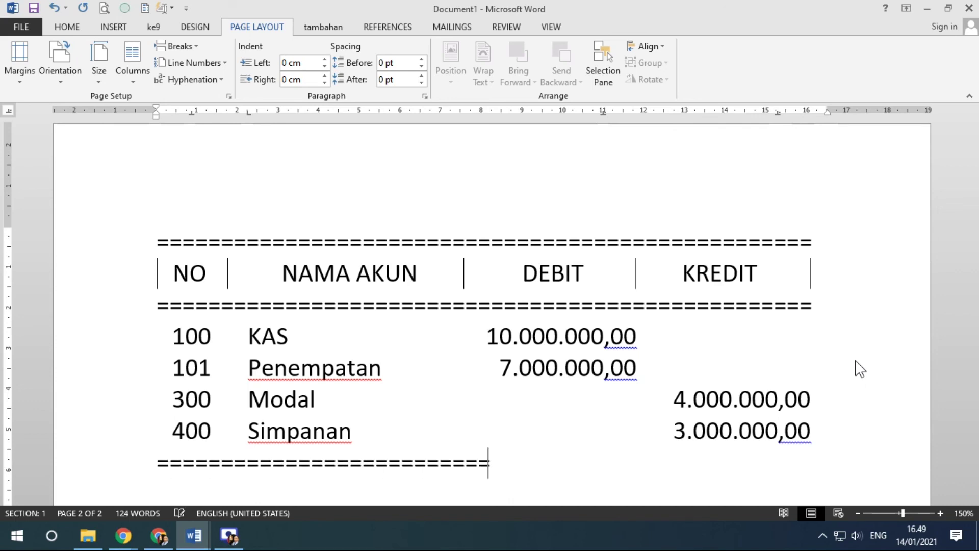
text(====================================)
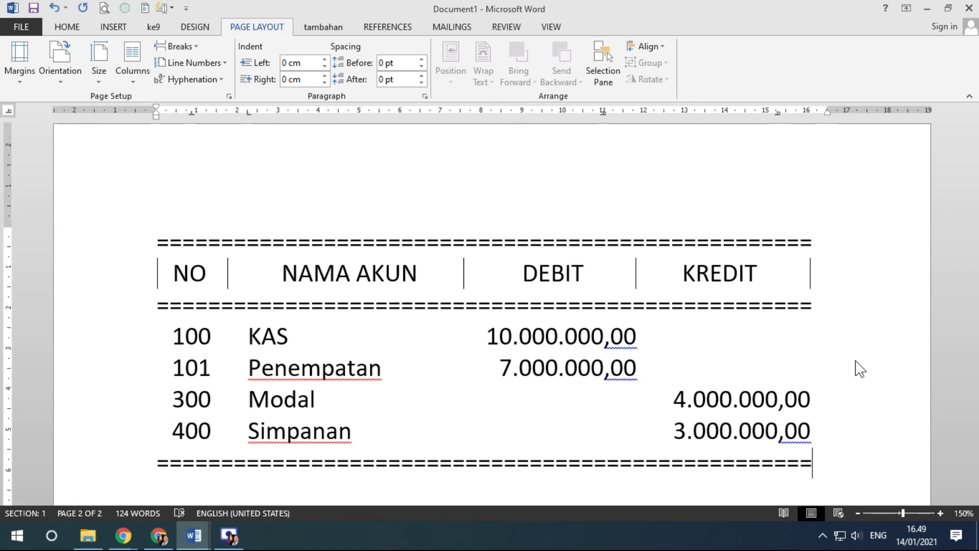
Consult the Total row below the account list in latihan1.docx, and return to the end of the table in Document1.
mouse_move(194, 536)
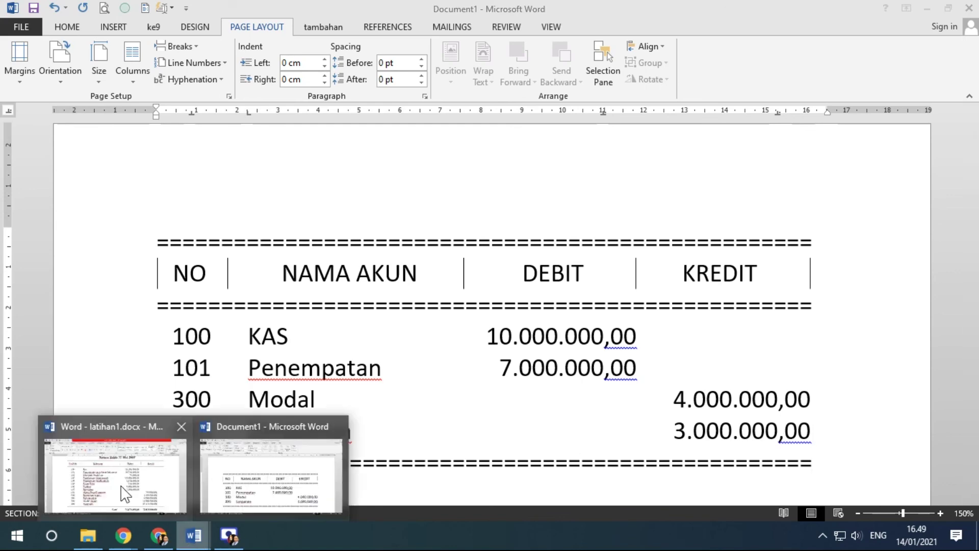
click(109, 462)
scroll(462, 366, down, 3)
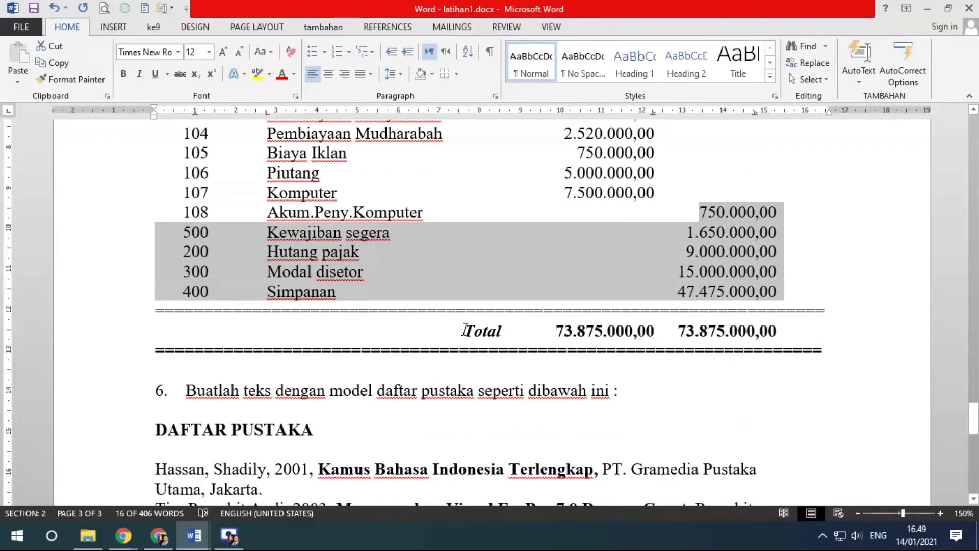
click(201, 533)
click(270, 469)
scroll(790, 444, down, 2)
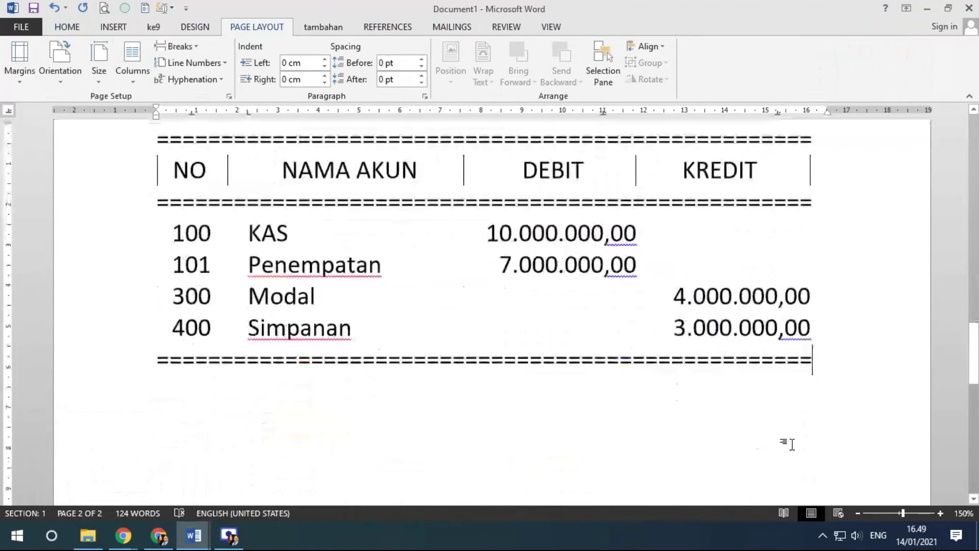
Start a plain line below the equals signs without the automatic border, and enter Total at a right tab at about 7 cm.
key(Return)
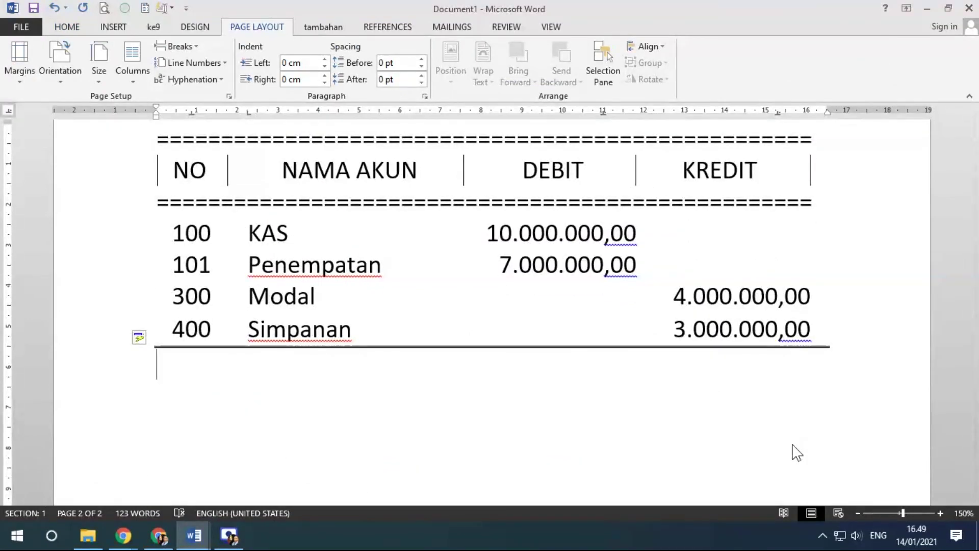
key(ctrl+z)
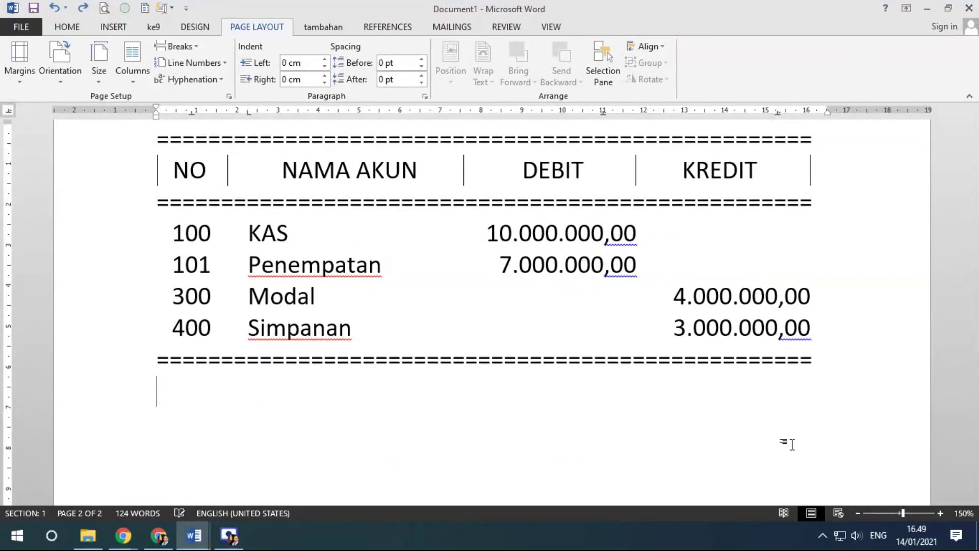
click(8, 112)
click(442, 112)
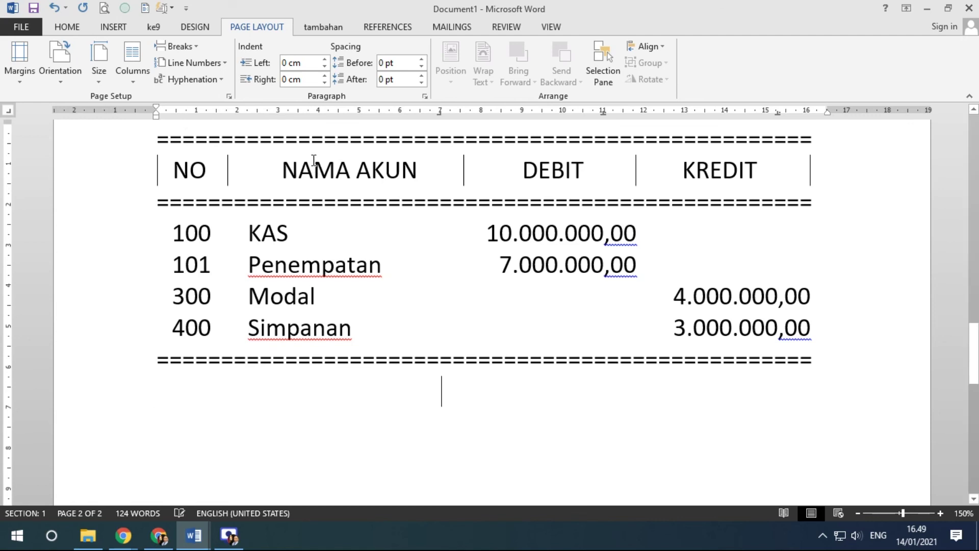
text(Total)
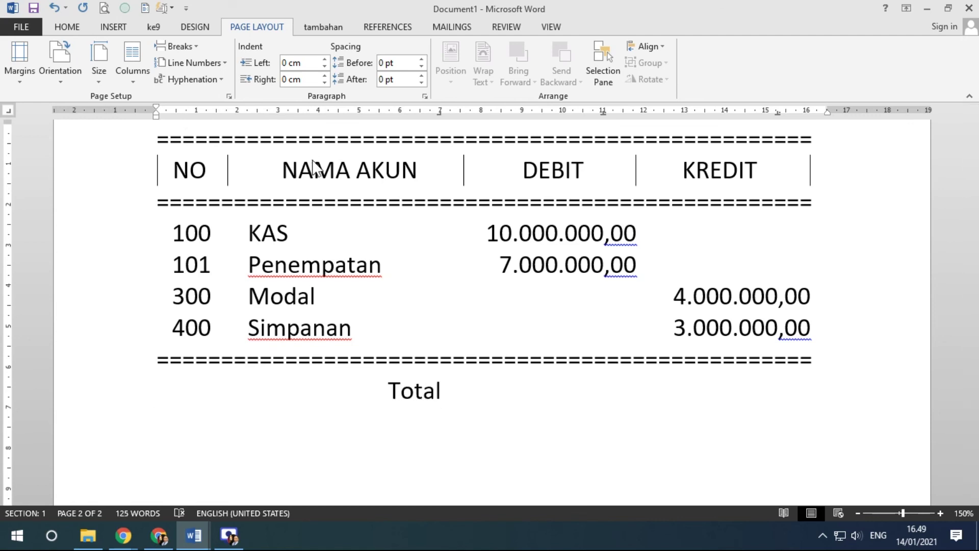
Enter the debit total 17.000.000,00 at the debit decimal tab of the Total row.
key(Tab)
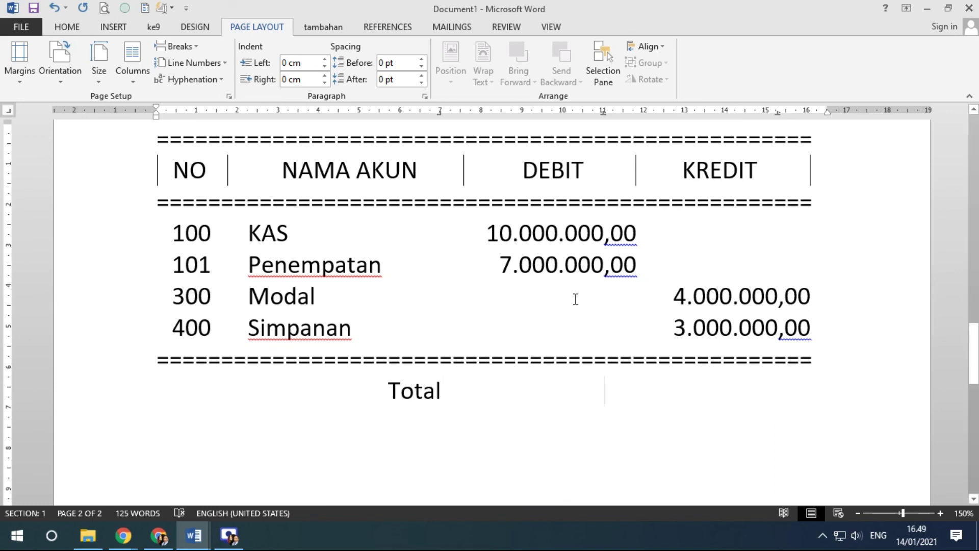
text(17)
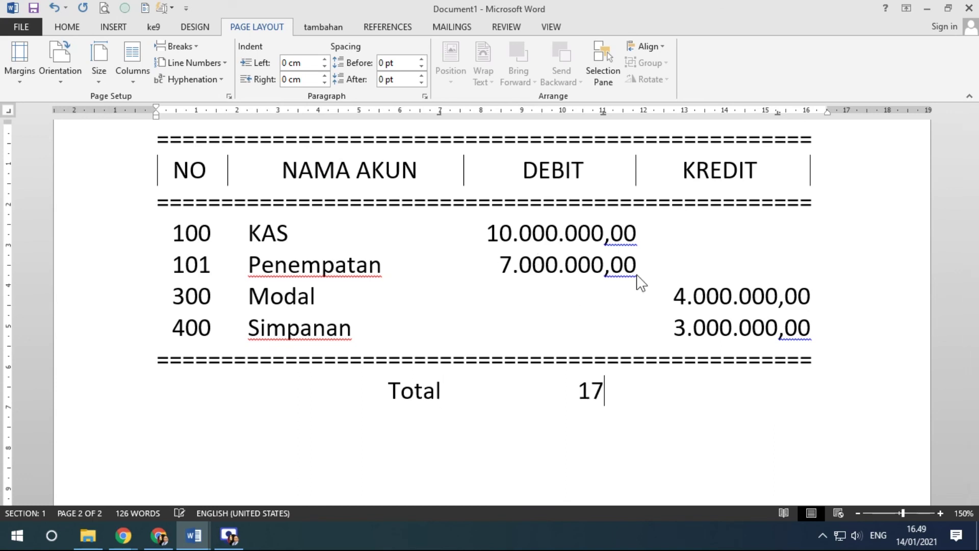
text(.000)
text(.000)
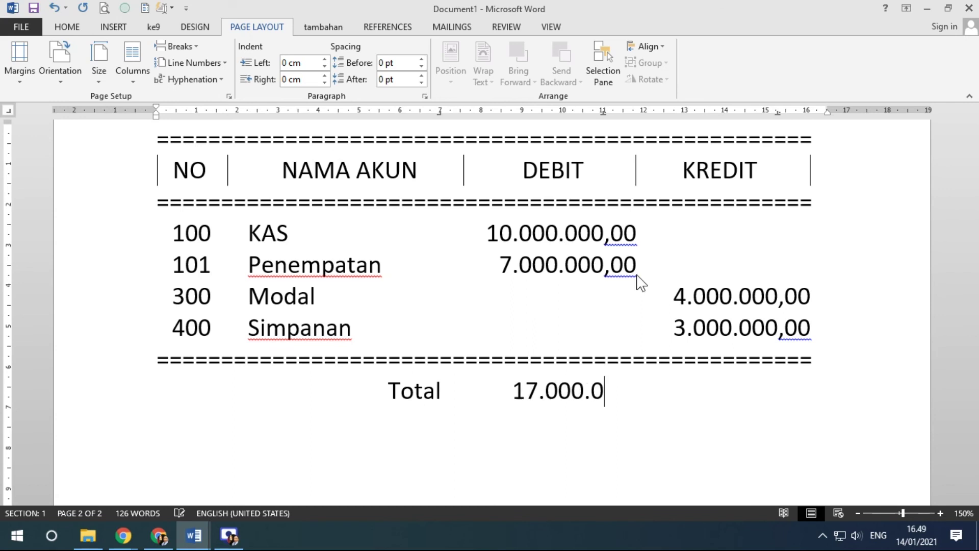
text(,00)
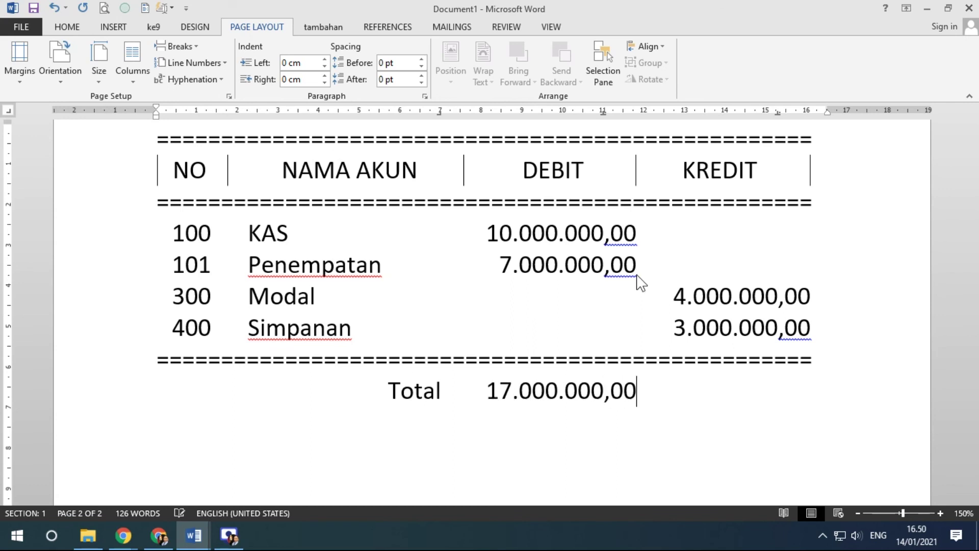
drag(603, 113, 605, 113)
Enter the credit total 7.000.000,00 at the credit decimal tab of the Total row.
key(Tab)
text(7.000.000)
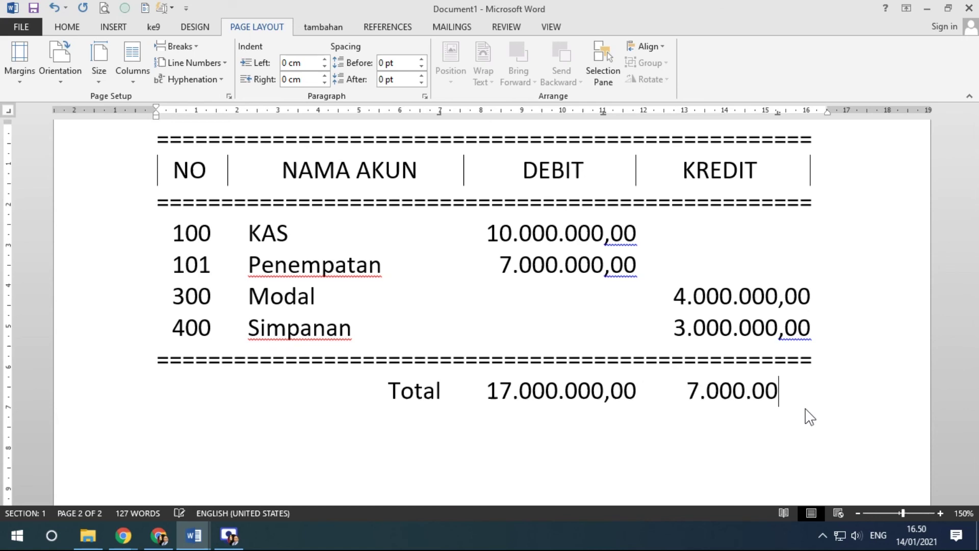
text(,00)
Close the table with a line of equals signs below the Total row, spanning the full table width.
key(Return)
text(==)
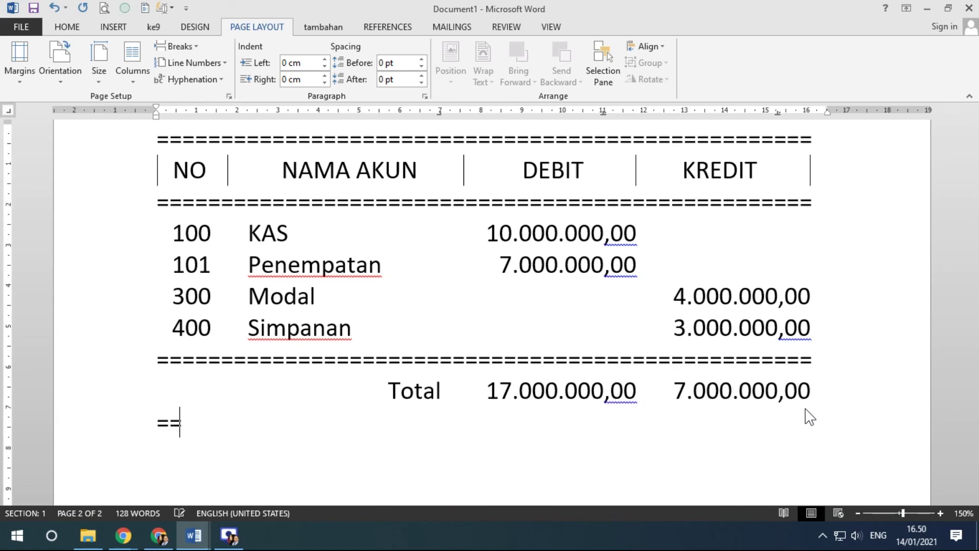
text(==================================================)
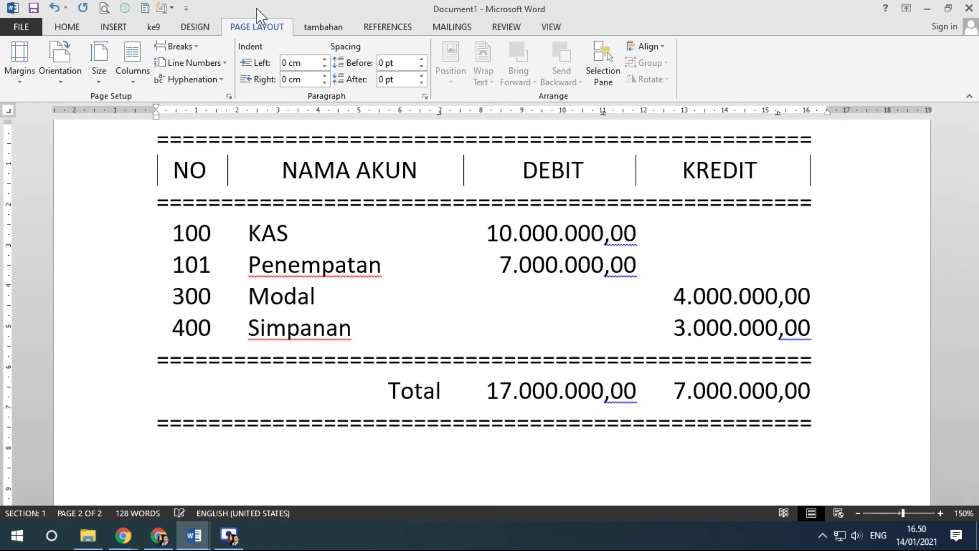
Insert a regular table of five columns and five rows below the closing line of equals signs.
click(116, 26)
click(91, 81)
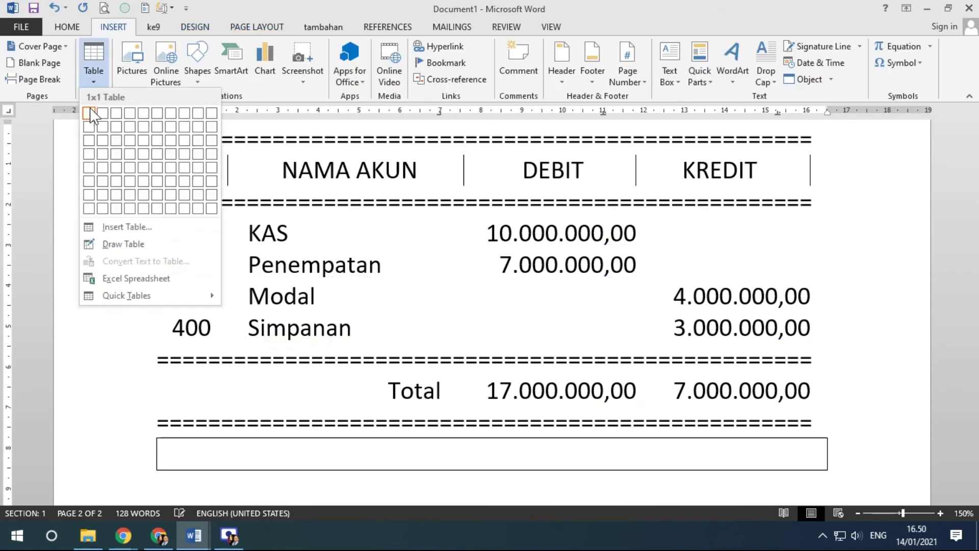
click(143, 168)
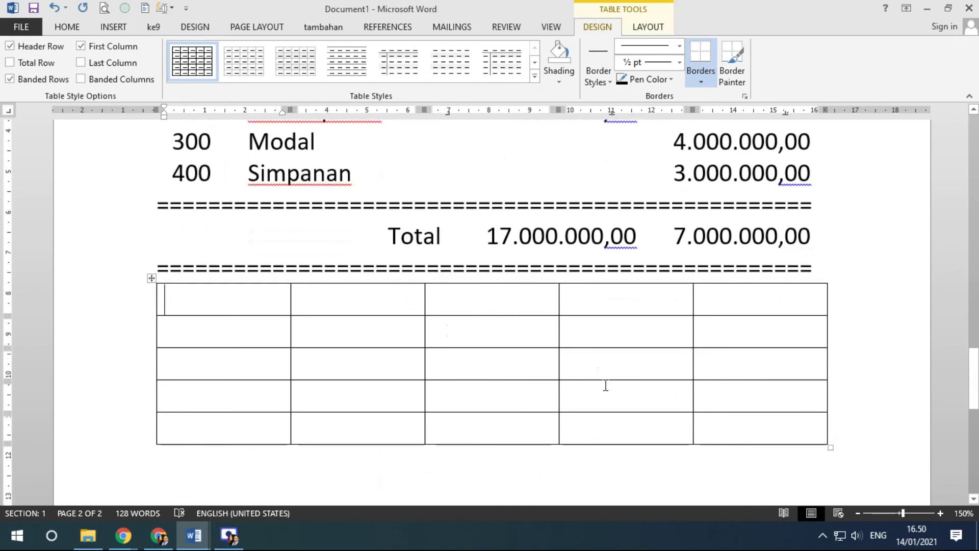
Highlight the whole tab-based account table to compare it with the inserted table, and clear the selection.
scroll(546, 380, up, 3)
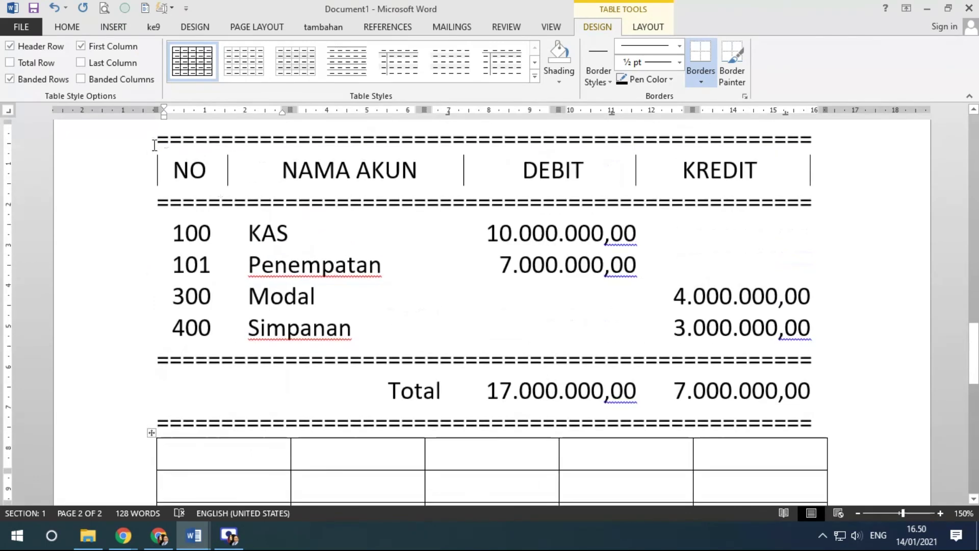
drag(156, 139, 824, 422)
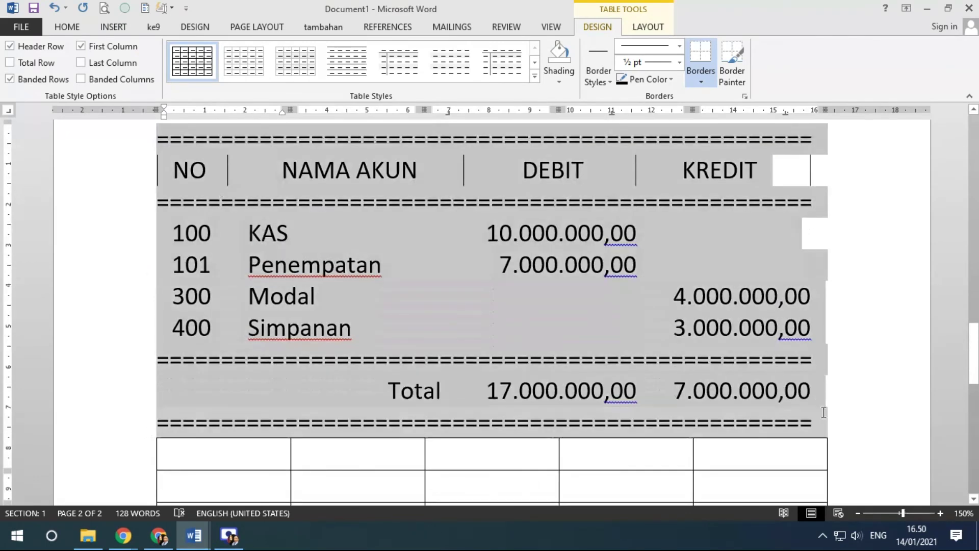
click(870, 316)
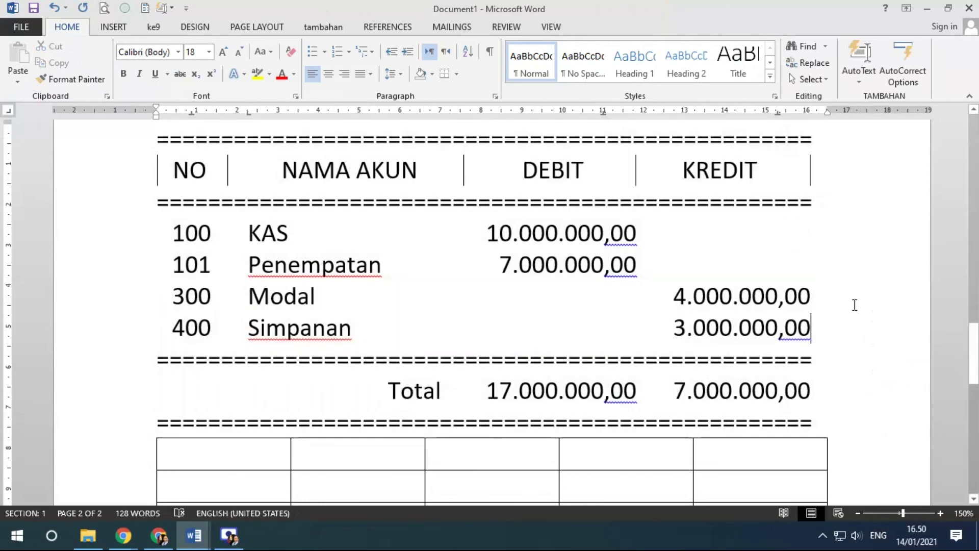